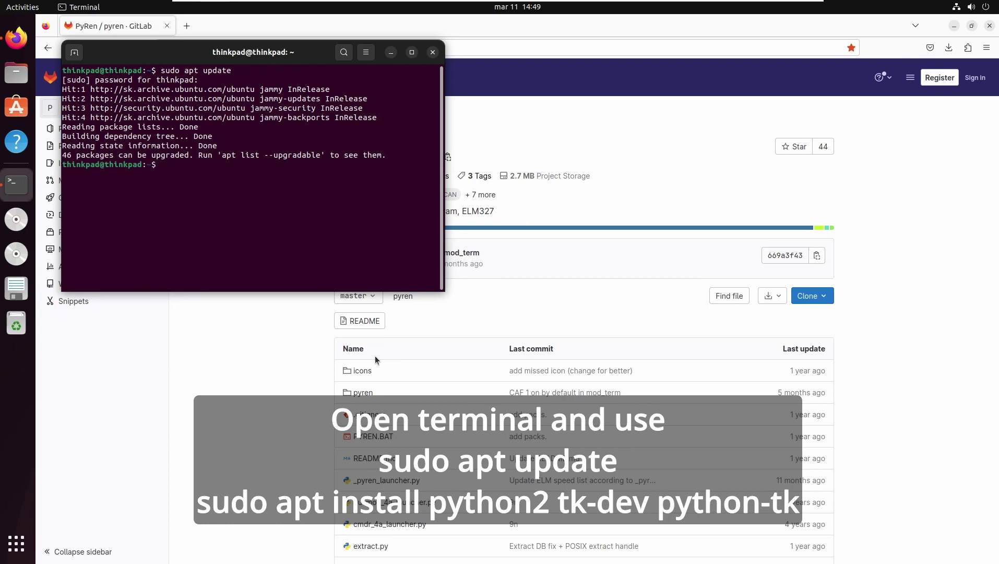
Step: Install the python2, tk-dev and python-tk packages with sudo apt install
type("sudo apt install python2 tk-dev ")
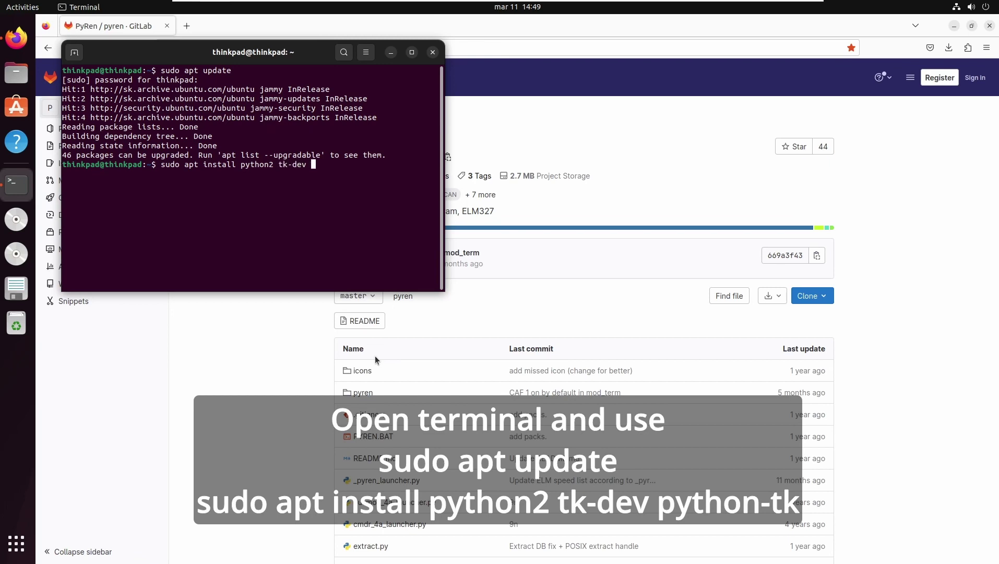
type("python-tk")
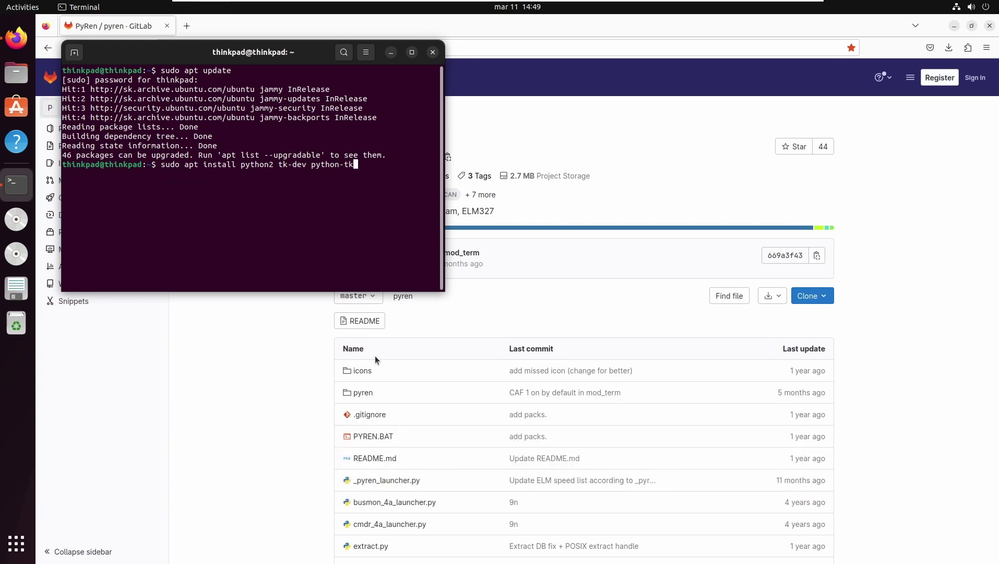
key("Return")
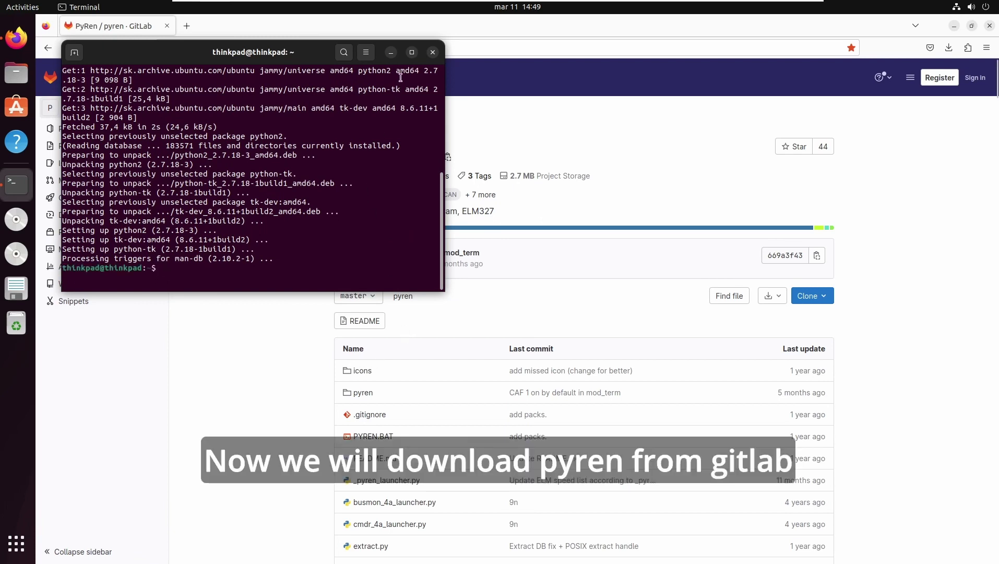
Step: Minimize the terminal and download the pyren source code from GitLab as a zip archive
left_click(390, 52)
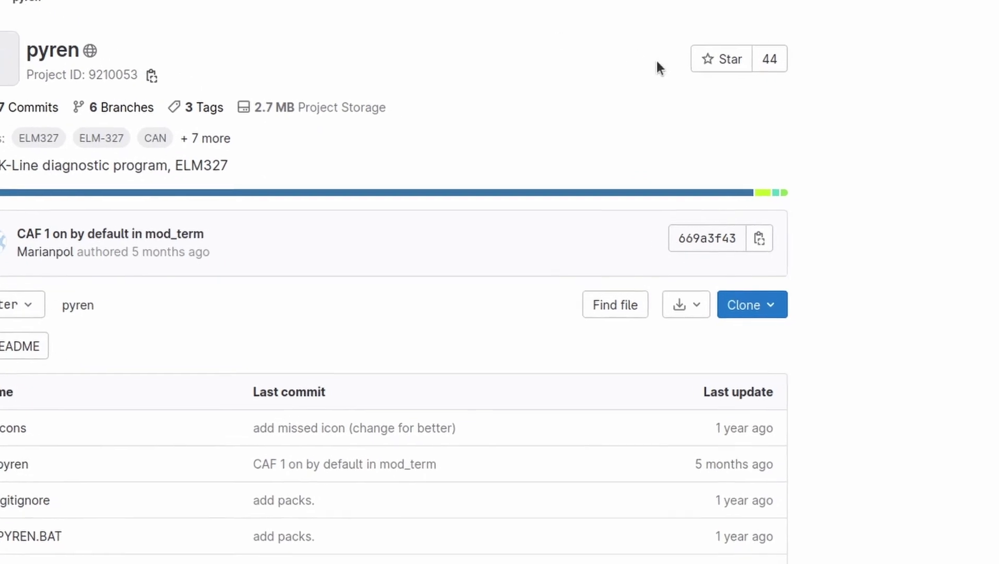
left_click(684, 306)
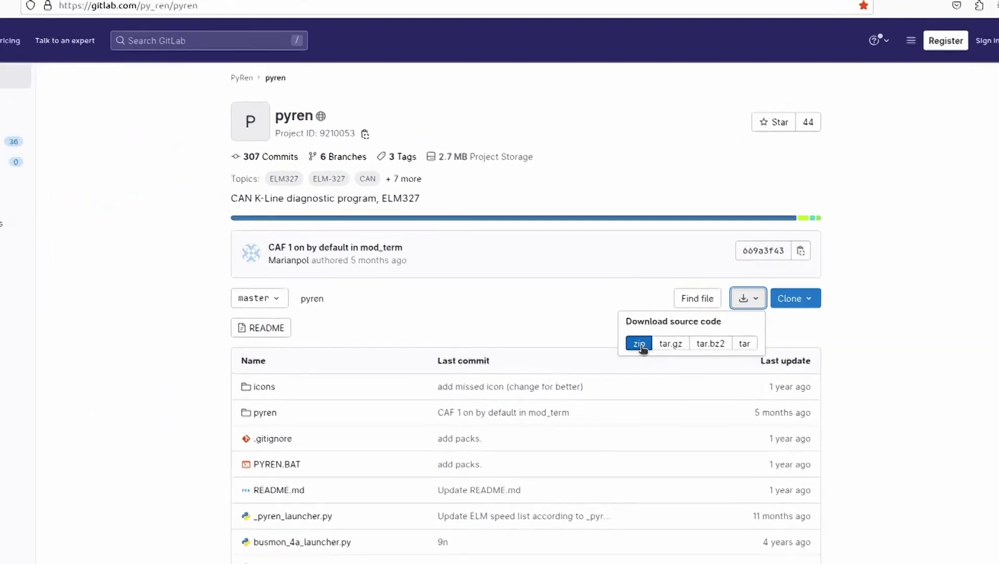
left_click(640, 345)
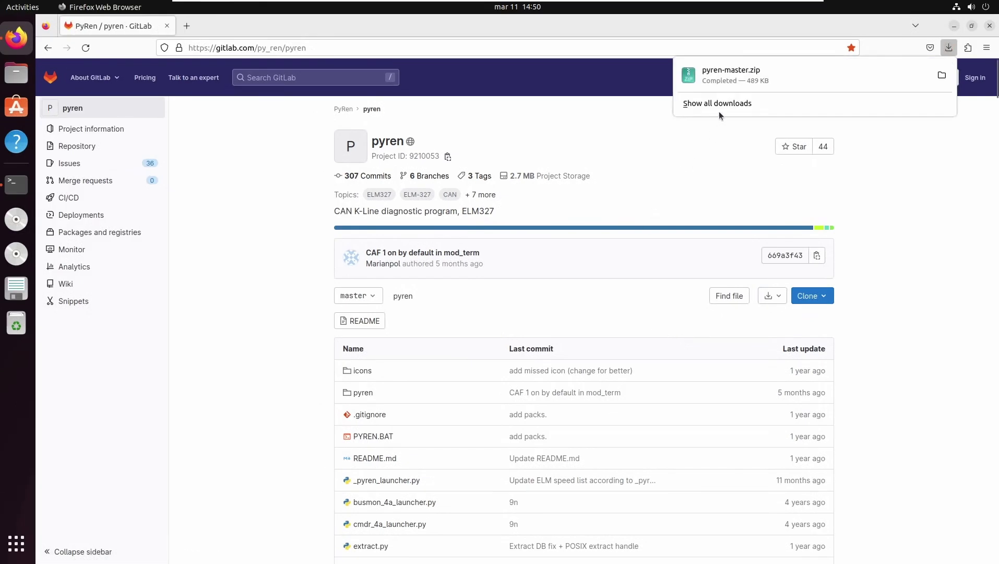
Step: Show the downloaded pyren-master.zip in its folder and extract it there
left_click(939, 75)
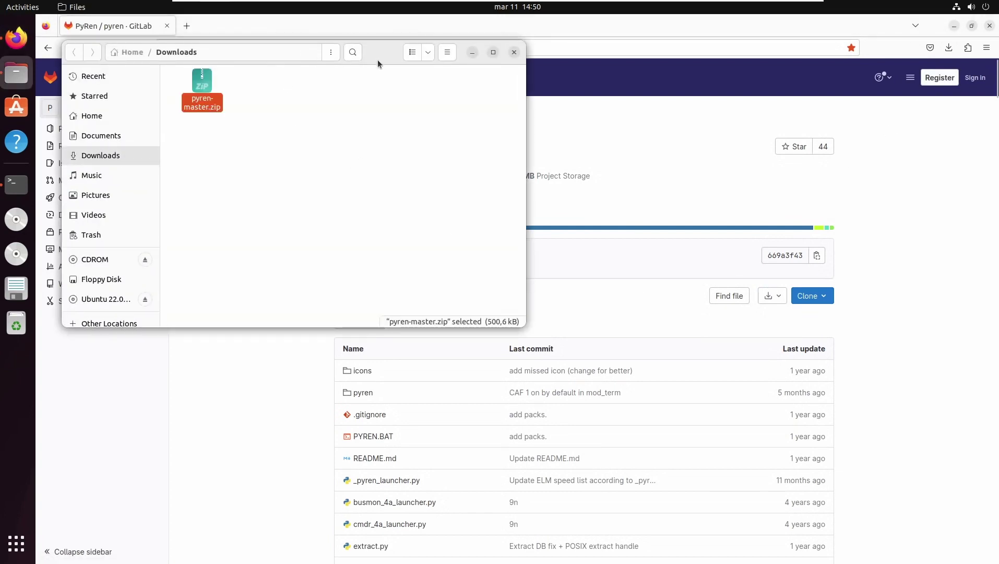
right_click(343, 122)
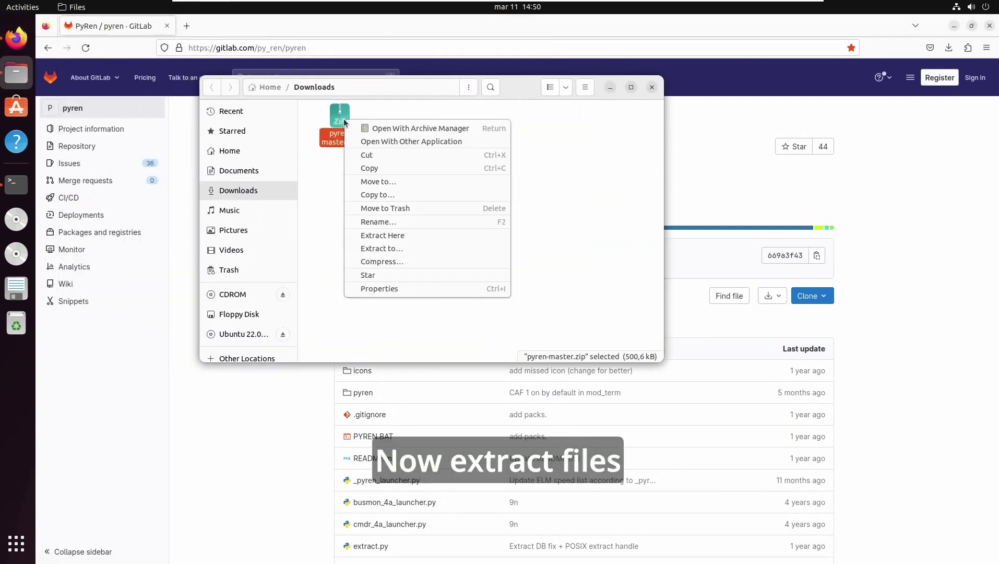
left_click(437, 236)
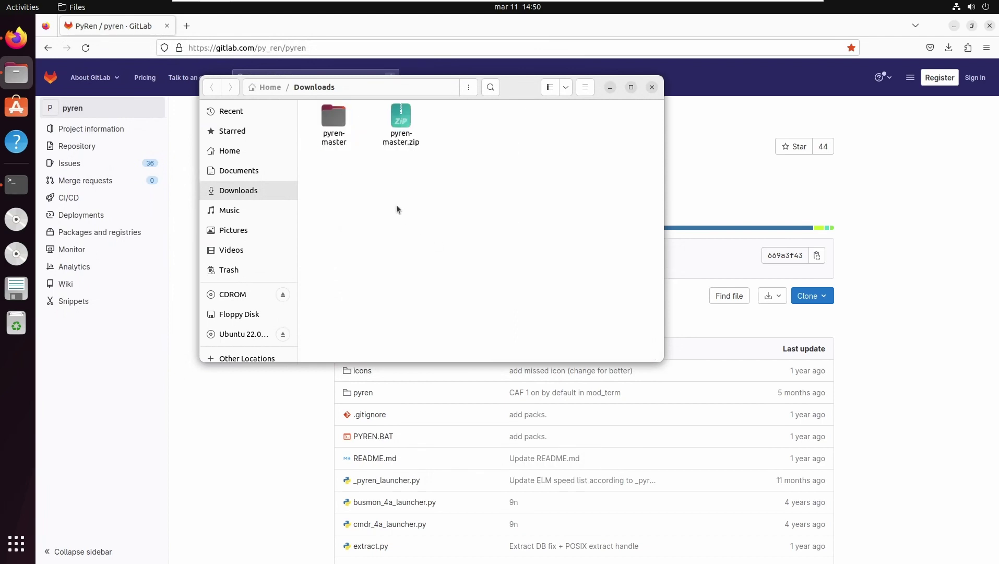
Step: Put the extracted pyren-master folder into Documents, check its contents there and minimize the file manager
left_click_drag(334, 118, 259, 170)
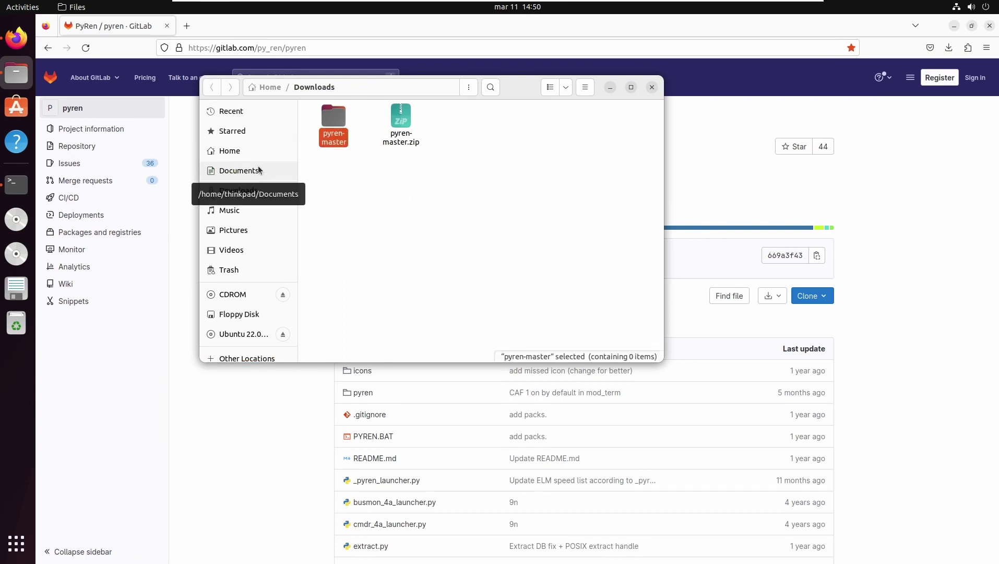
left_click(259, 170)
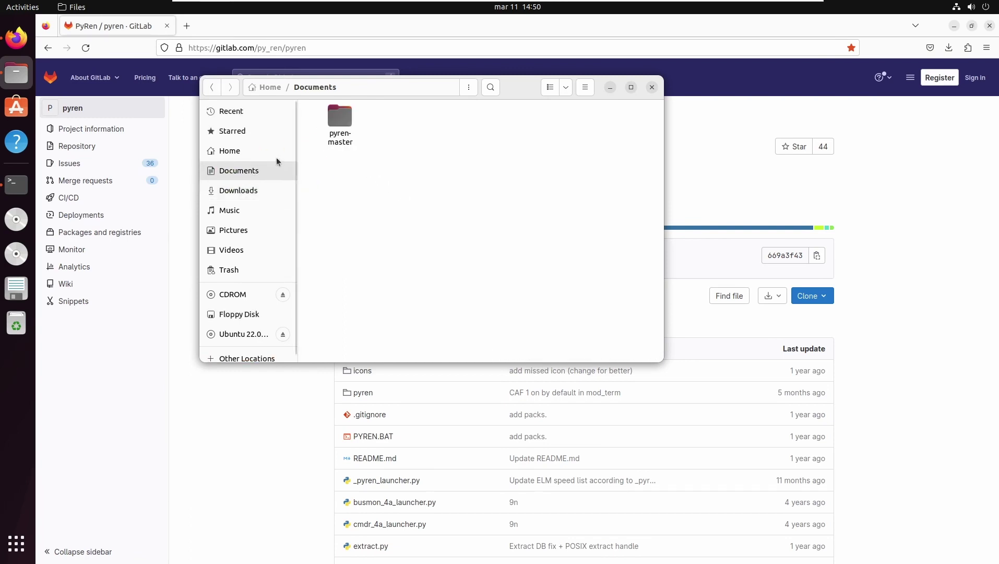
double_click(332, 121)
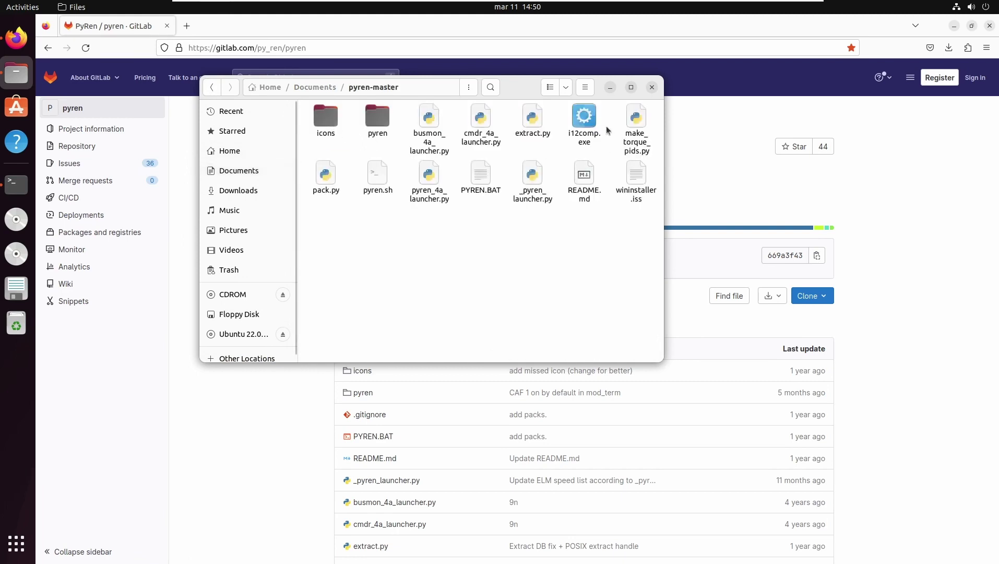
left_click(610, 88)
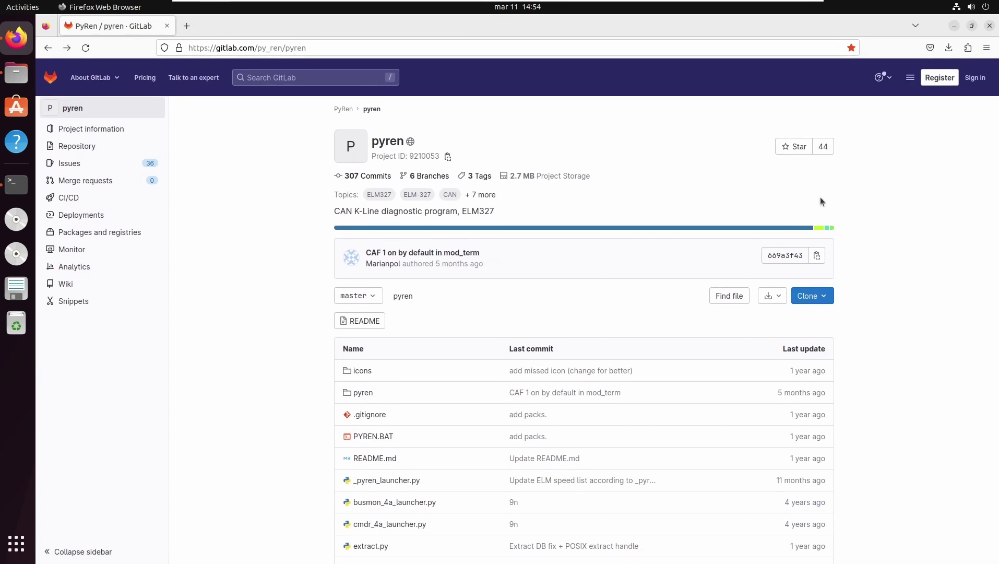
Step: Download Clip.v.190.full.rar from the bookmarked PyRen folder on Google Drive into Downloads despite the missing virus scan, and minimize the browser
key("ctrl+shift+b")
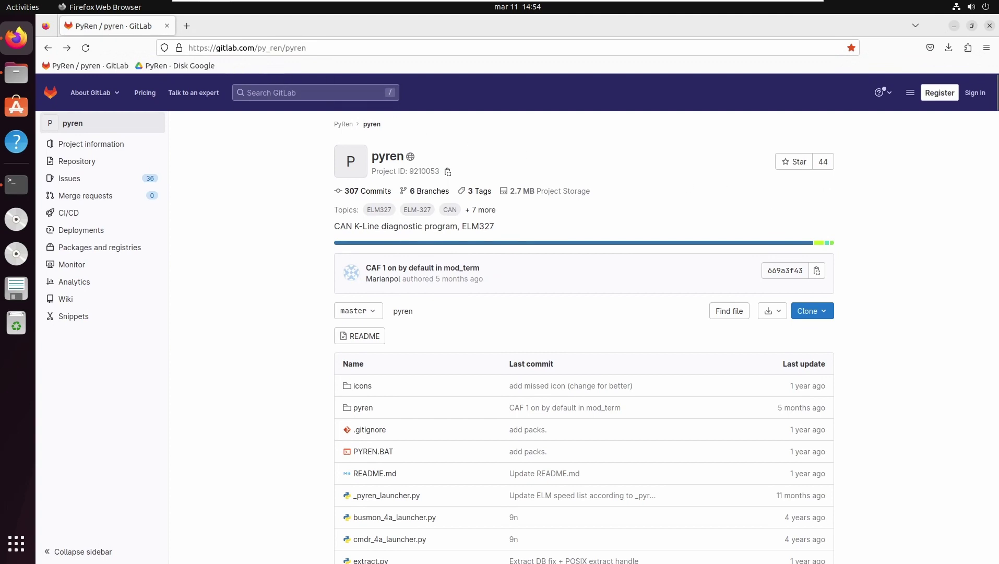
left_click(202, 65)
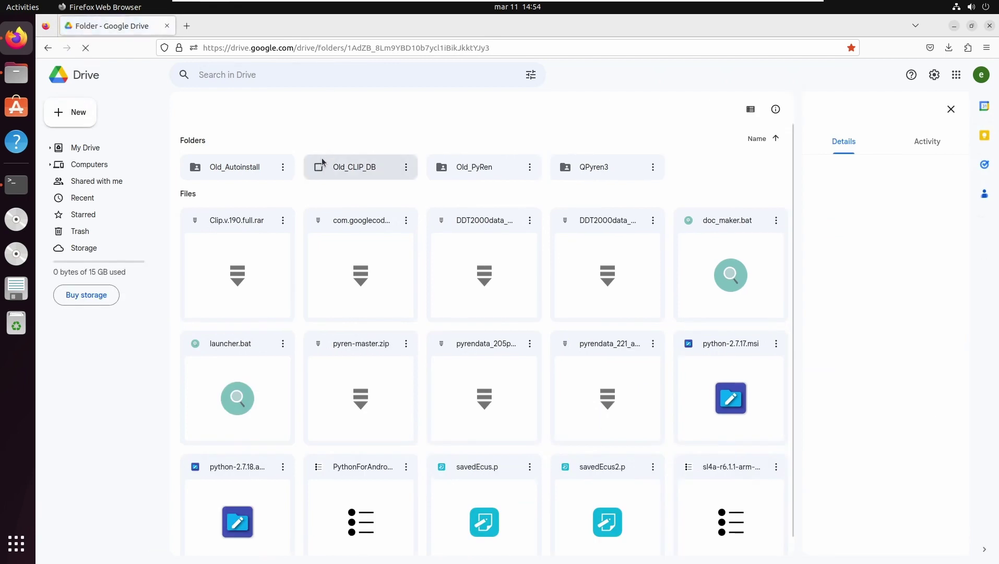
left_click(239, 246)
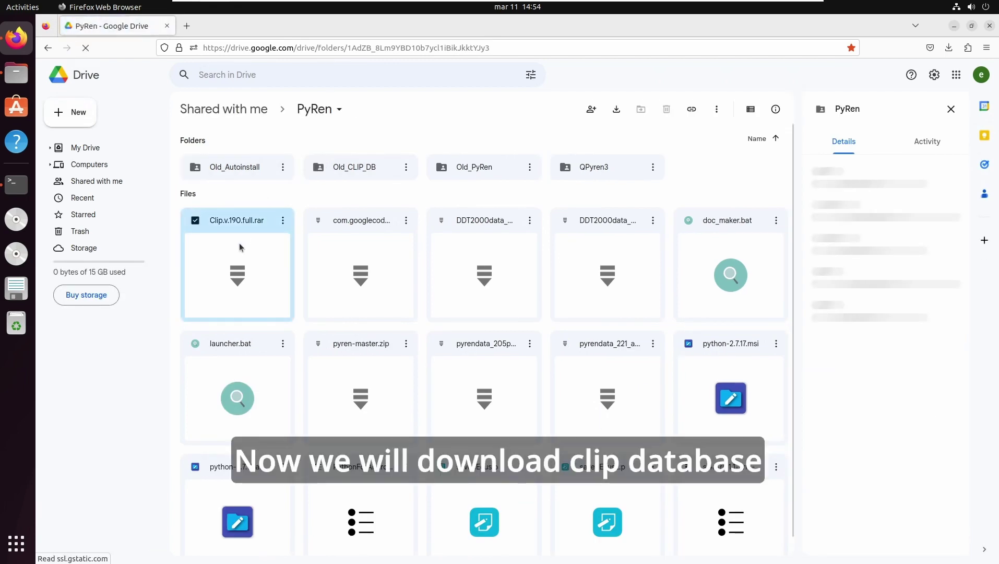
right_click(266, 230)
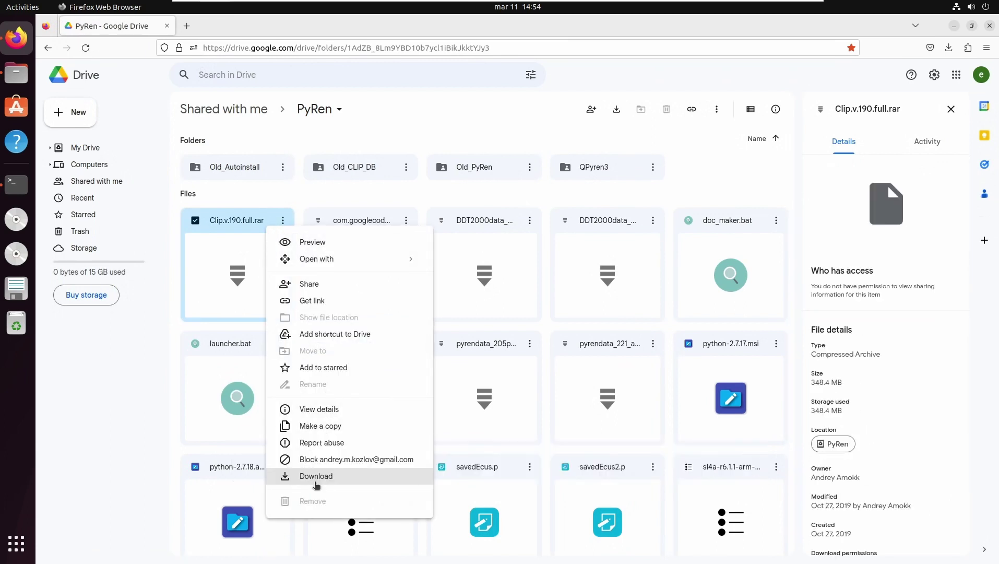
left_click(315, 480)
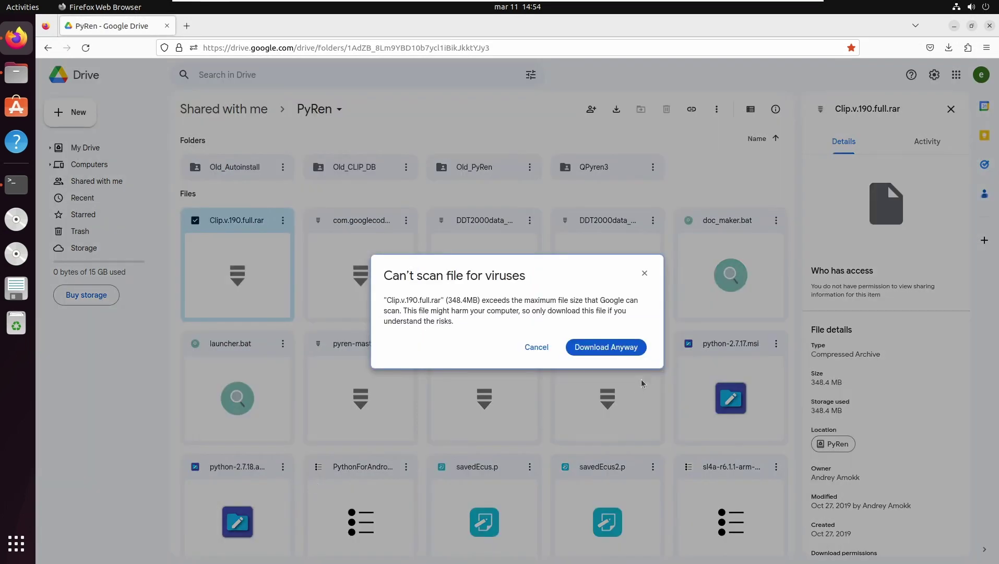
left_click(639, 355)
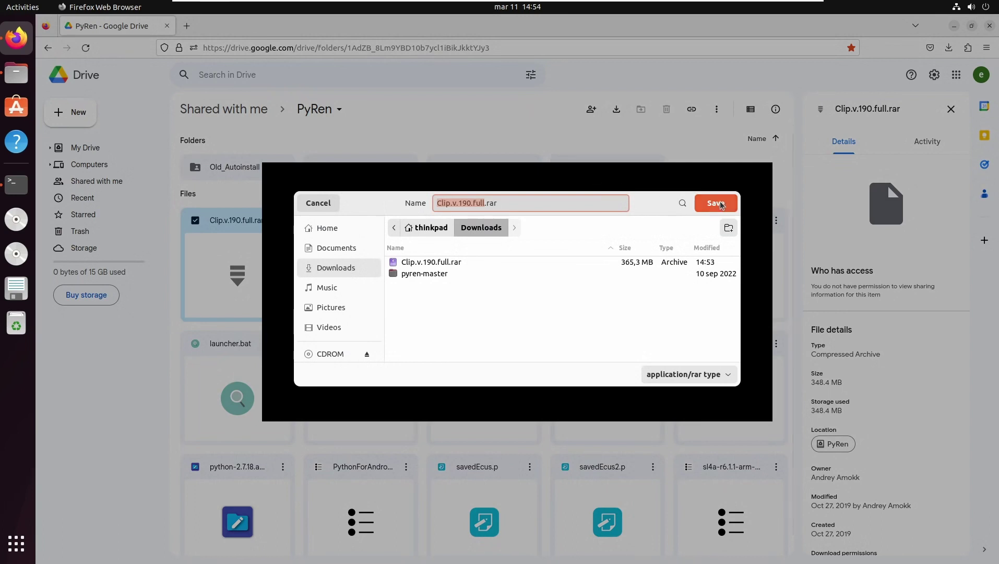
left_click(718, 204)
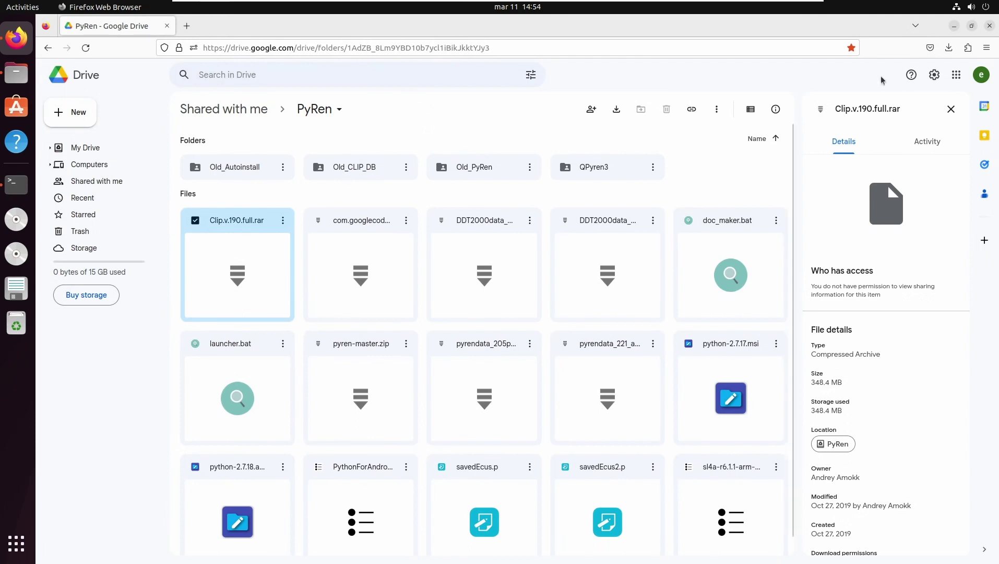
left_click(957, 28)
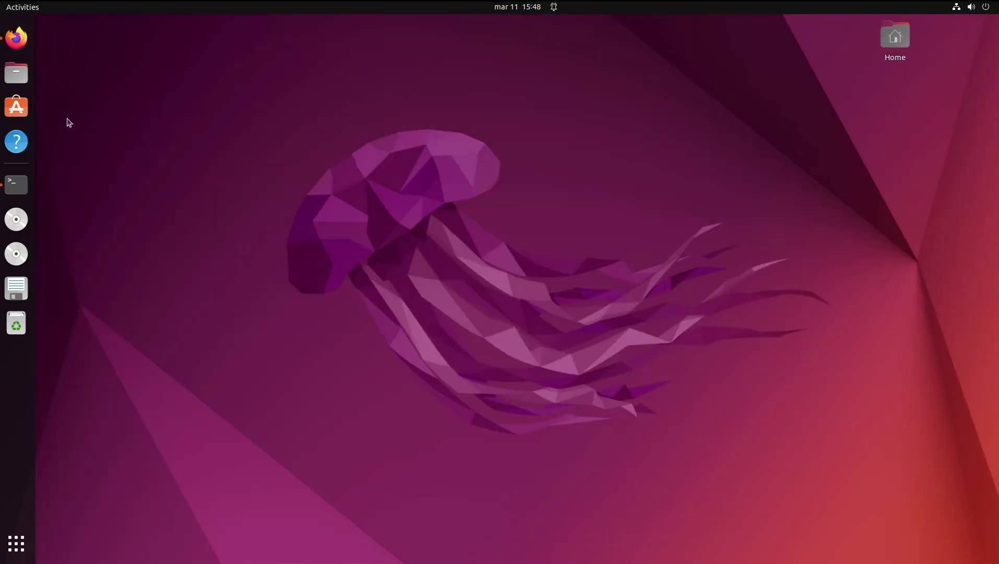
Step: Switch to the file manager and try to extract Clip.v.190.full.rar inside the Downloads folder
left_click(23, 73)
double_click(264, 58)
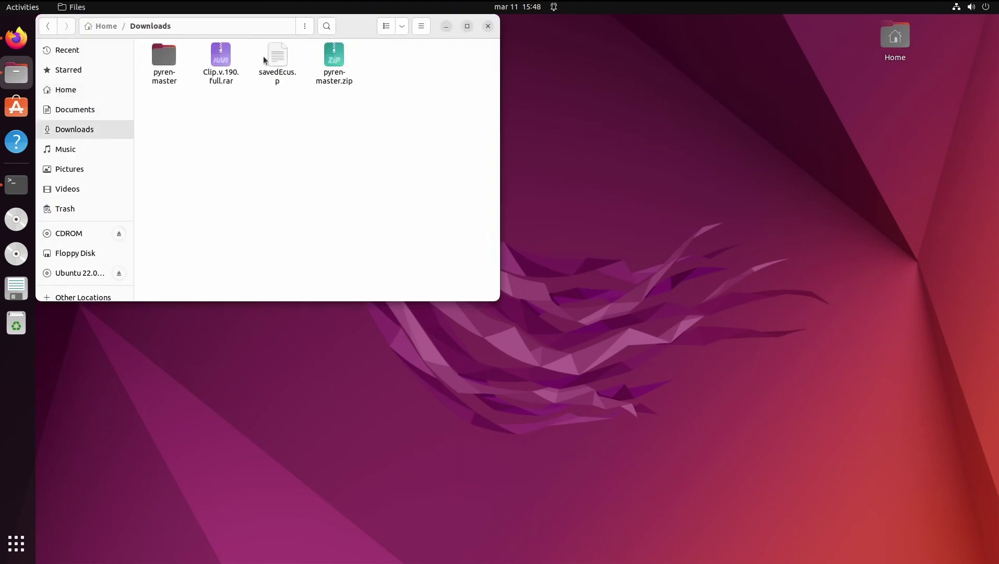
left_click(220, 61)
right_click(220, 61)
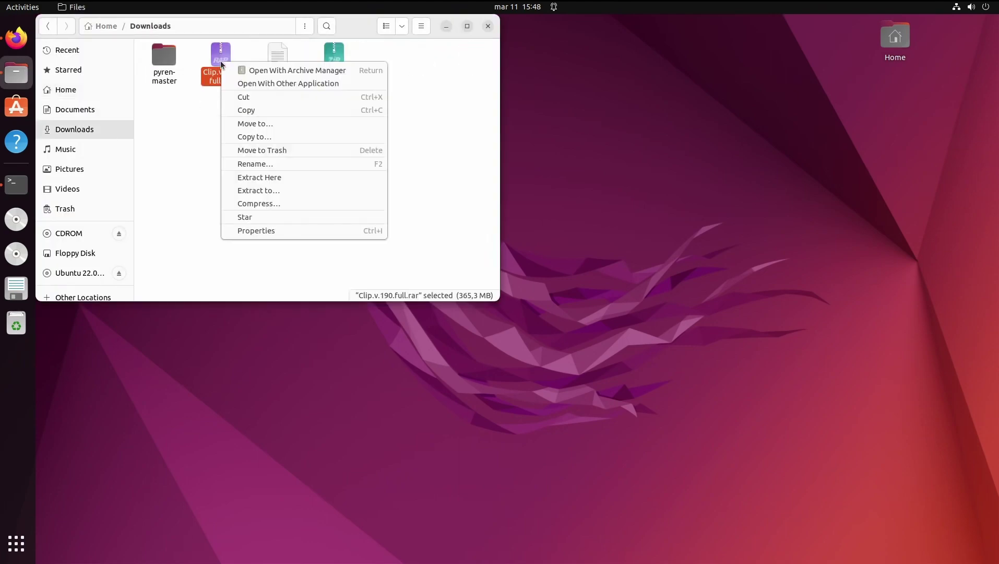
left_click(290, 180)
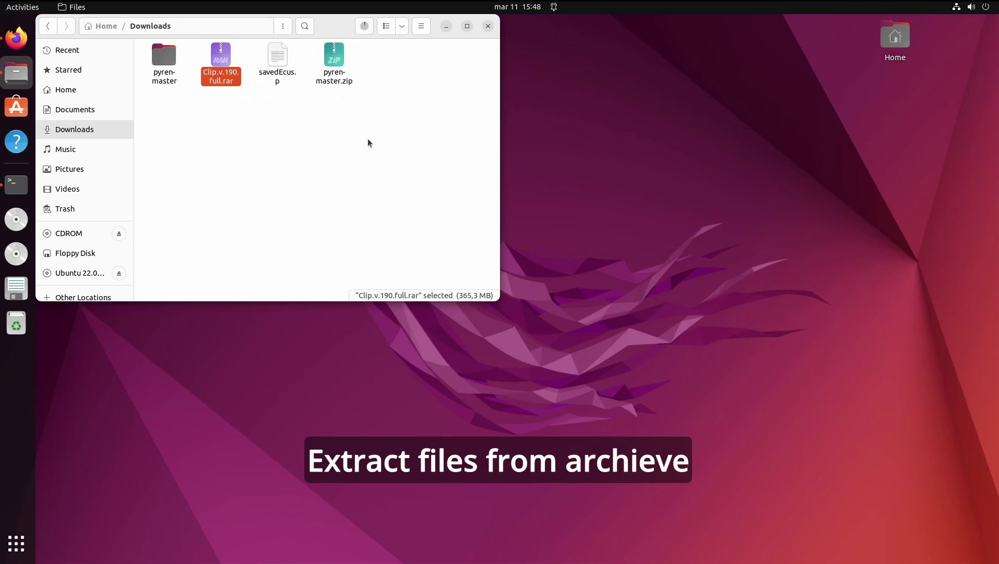
left_click(364, 29)
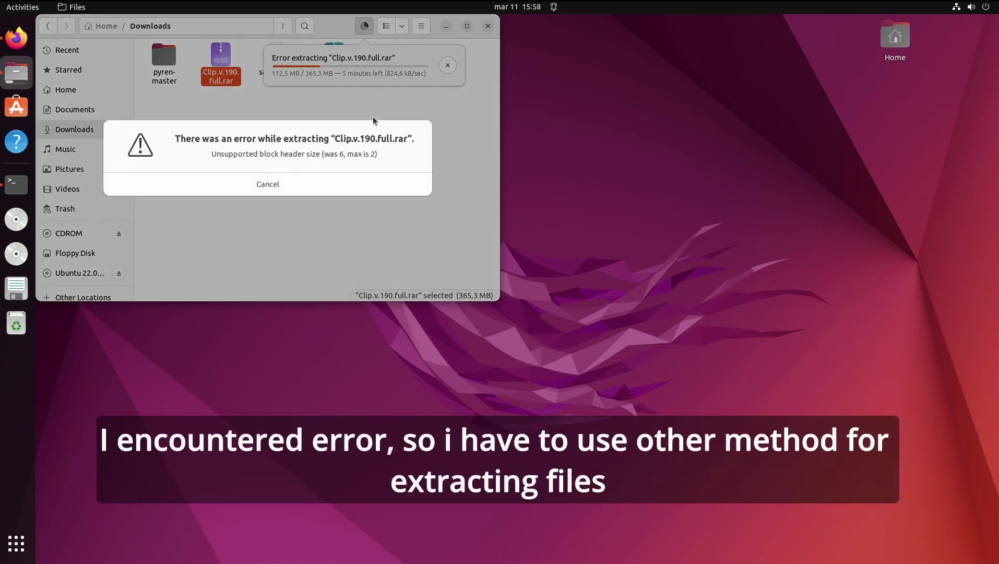
left_click(334, 180)
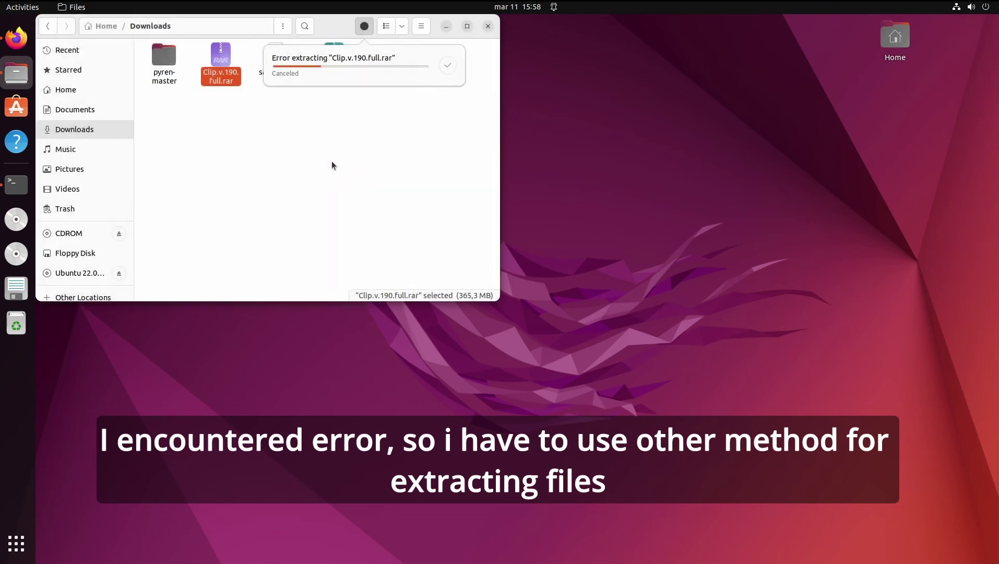
Step: Open a terminal in the Downloads folder and install the unrar package with apt, authorising with the sudo password
left_click(309, 156)
right_click(309, 157)
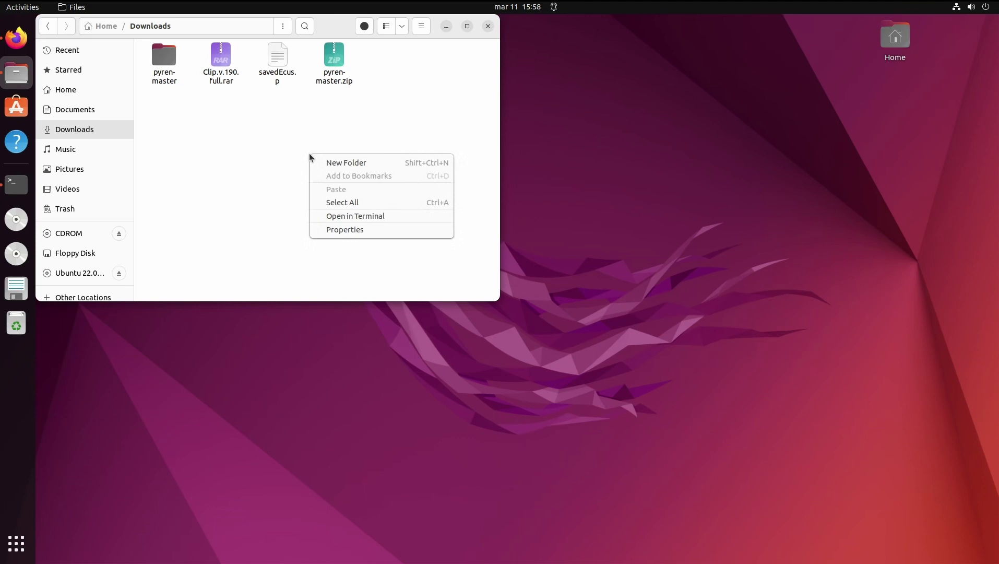
left_click(348, 215)
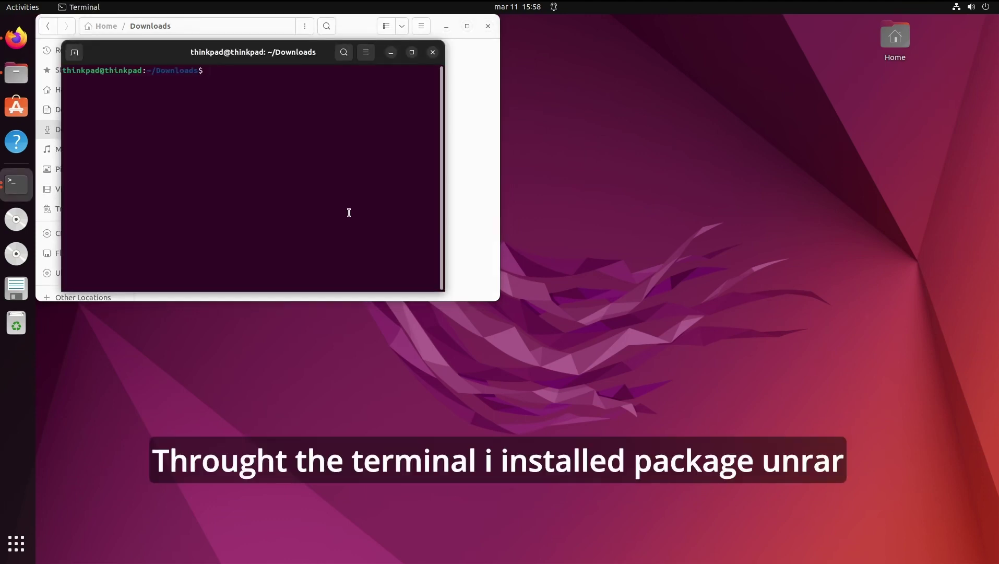
type("sudo apt install unrar")
key("Return")
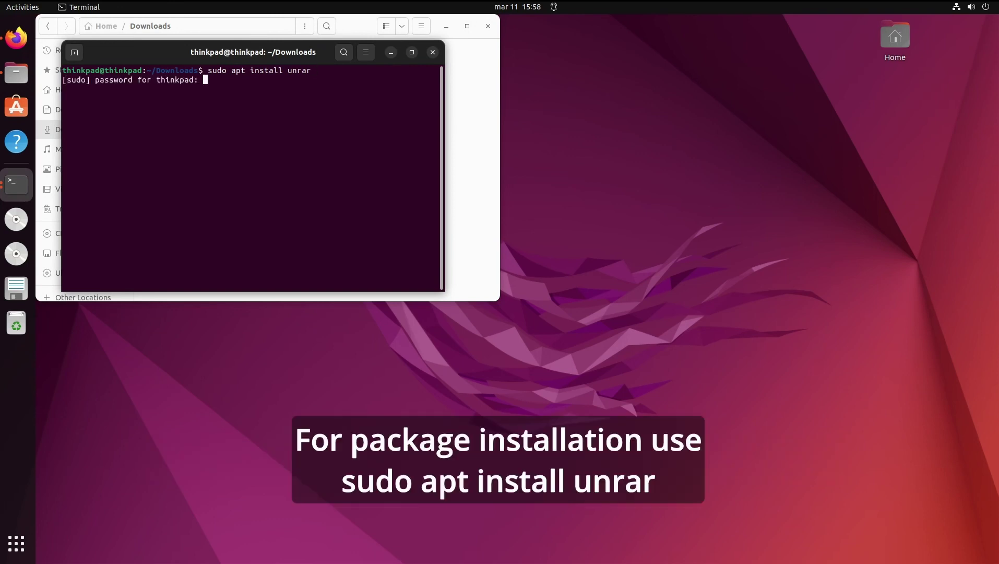
key("Return")
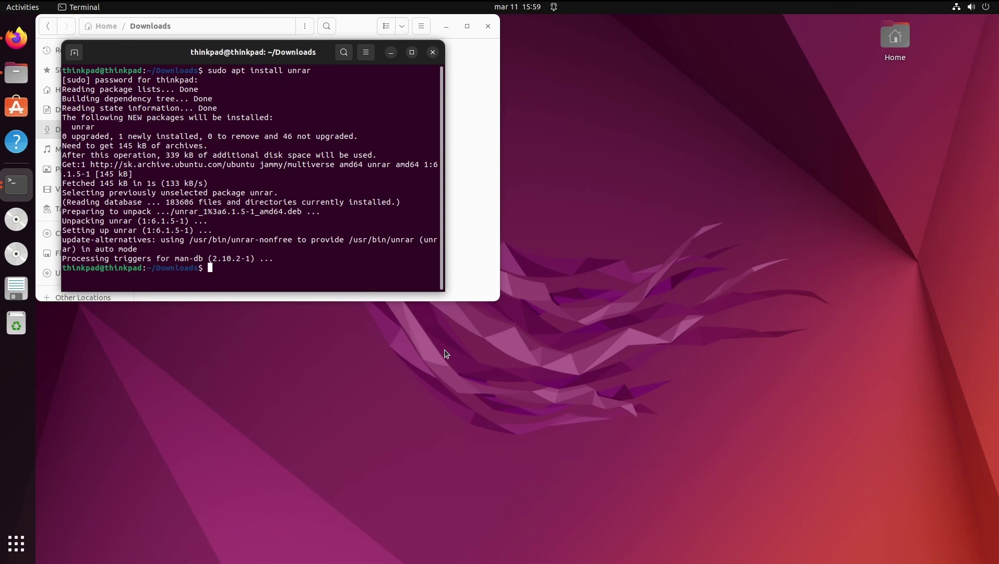
Step: List the Downloads folder's files, extract Clip.v.190.full.rar with unrar x, and close the terminal
type("ls")
key("Return")
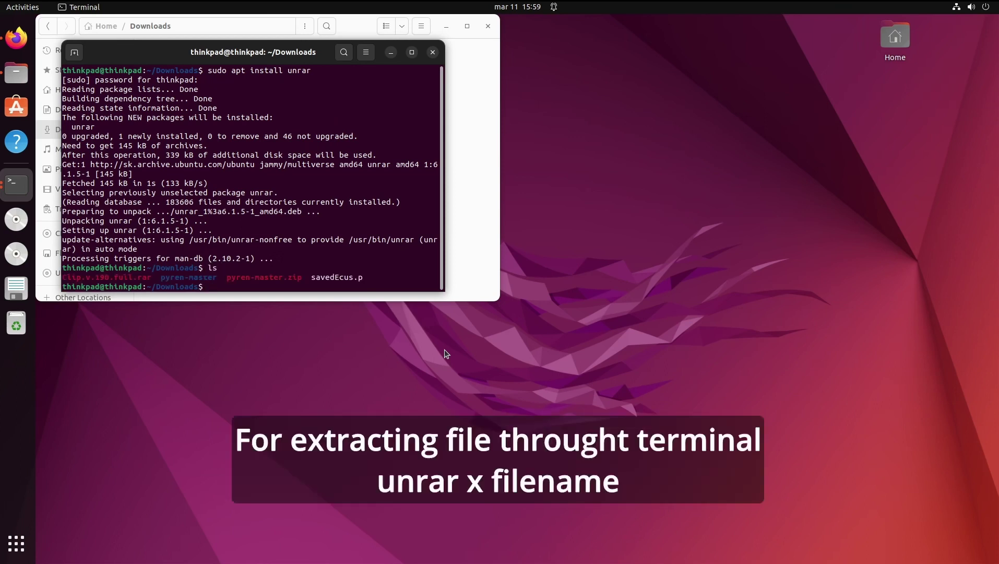
type("unrar x clip.v.190.full.rar")
key("Return")
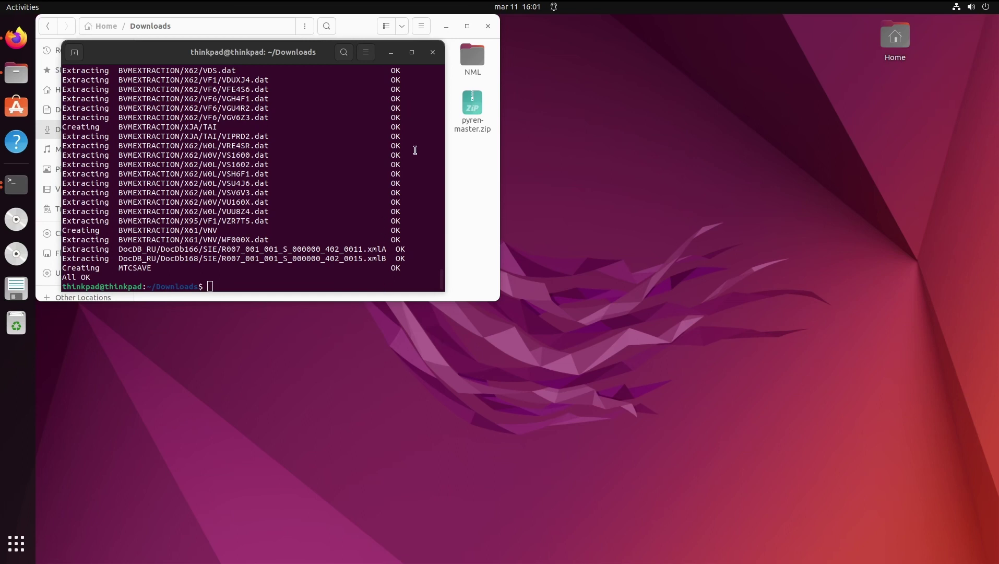
left_click(434, 53)
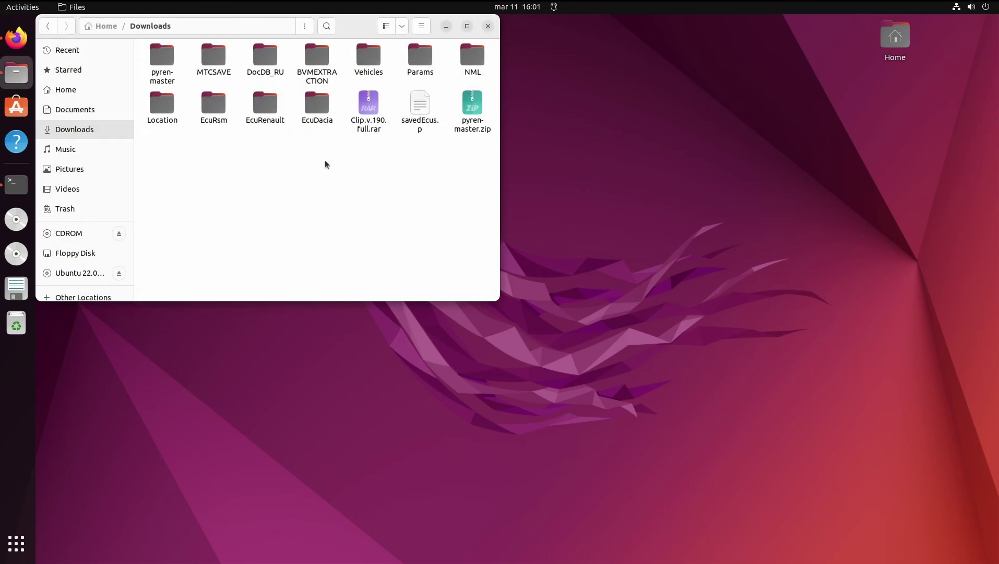
Step: Cut the ten extracted Clip folders in Downloads, from MTCSAVE, DocDB_RU and BVMEXTRACTION through EcuDacia, excluding pyren-master
left_click(211, 60)
left_click(265, 56, "ctrl")
left_click(317, 56, "ctrl")
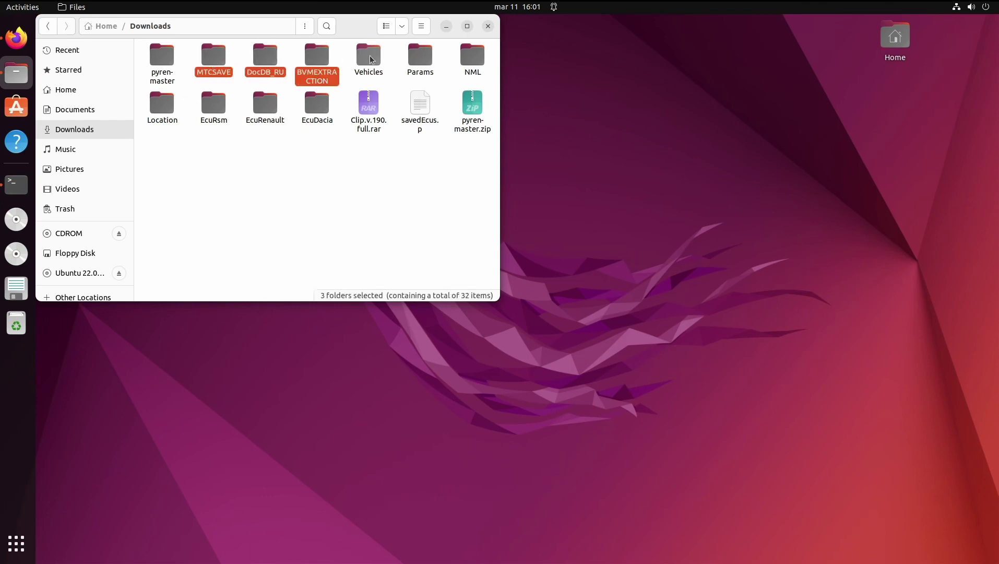
left_click(372, 58, "ctrl")
left_click(421, 58, "ctrl")
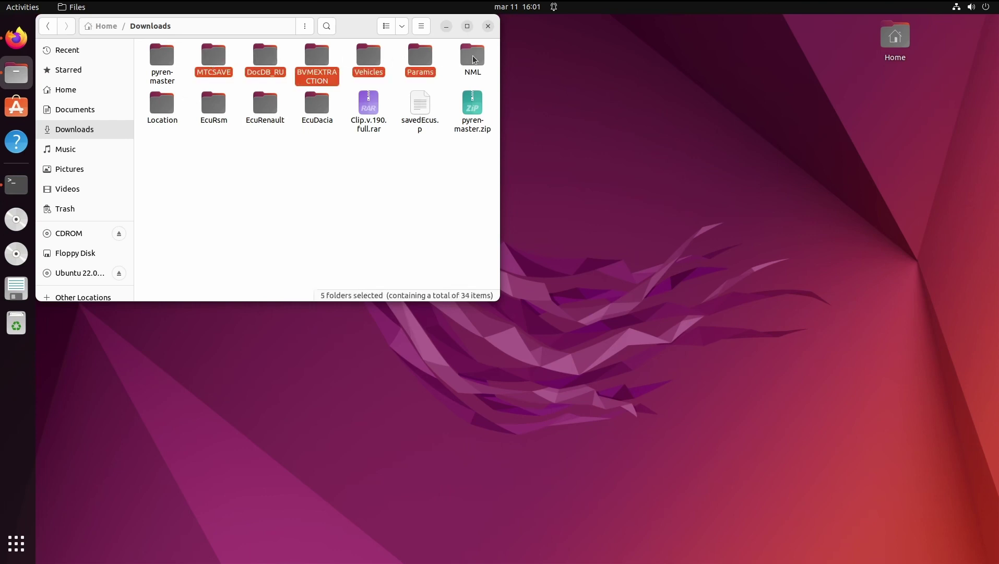
left_click(473, 57, "ctrl")
left_click(170, 107, "ctrl")
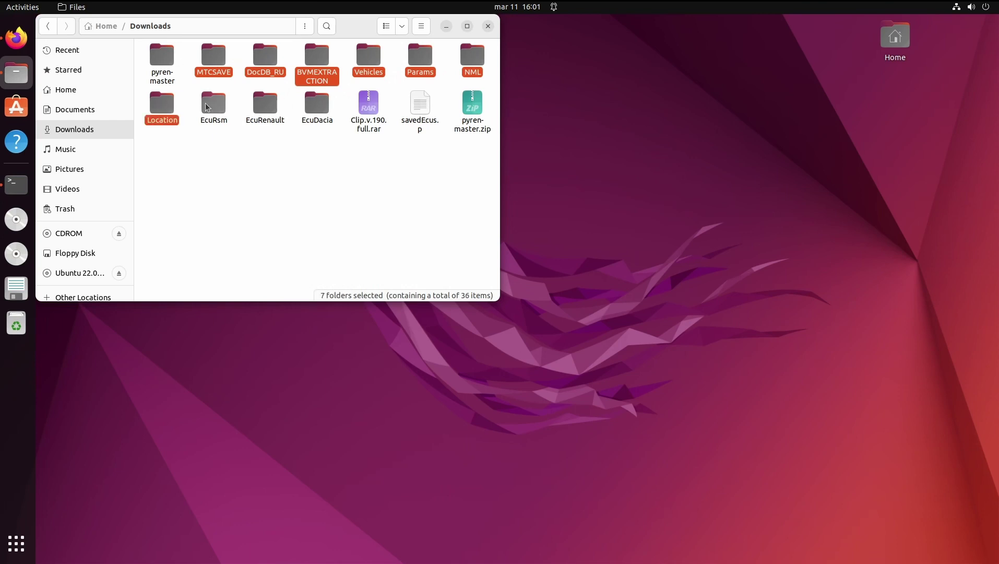
left_click(214, 104, "ctrl")
left_click(265, 102, "ctrl")
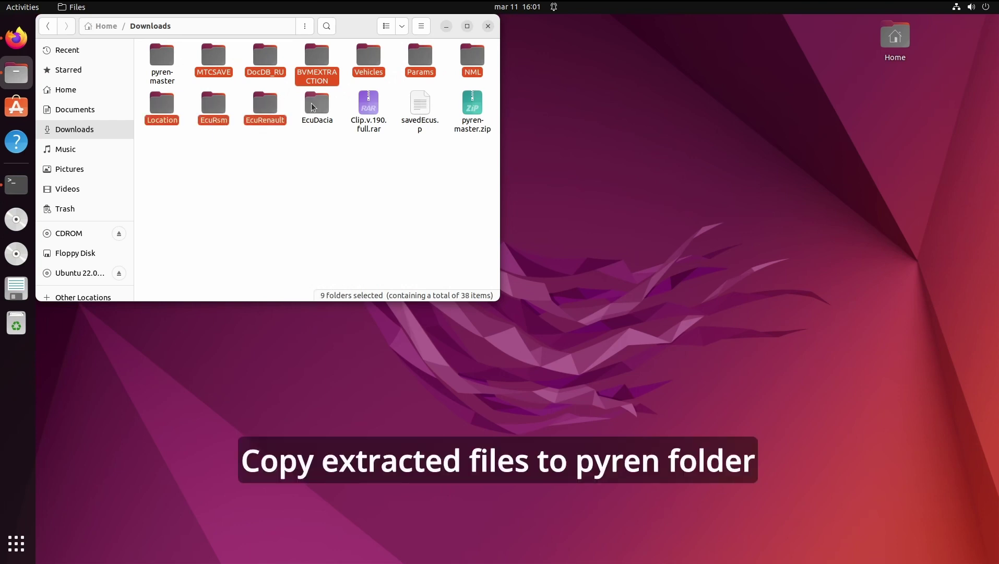
left_click(313, 107, "ctrl")
right_click(313, 107)
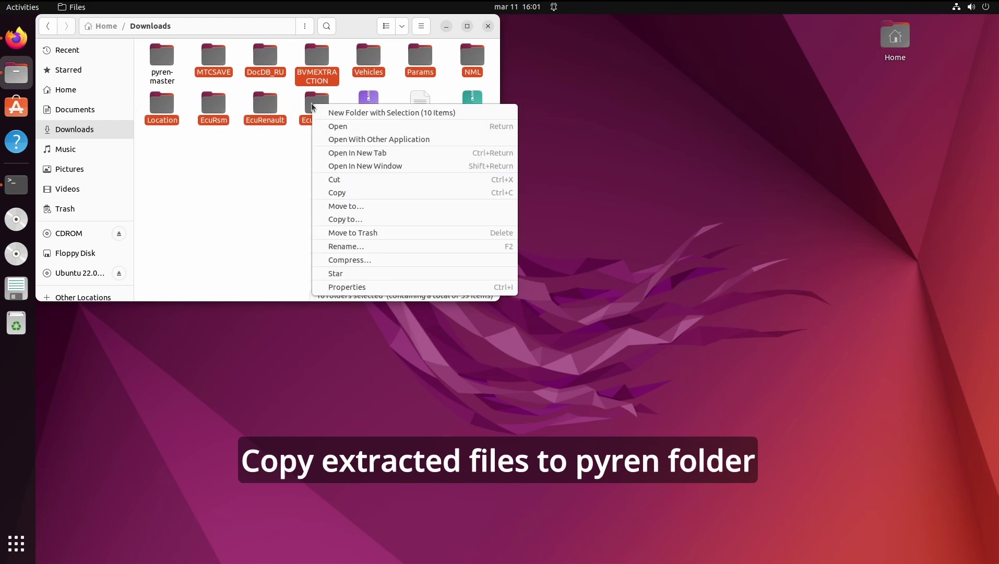
left_click(337, 179)
Step: Paste the cut database folders into Documents/pyren-master and close the file manager
left_click(75, 110)
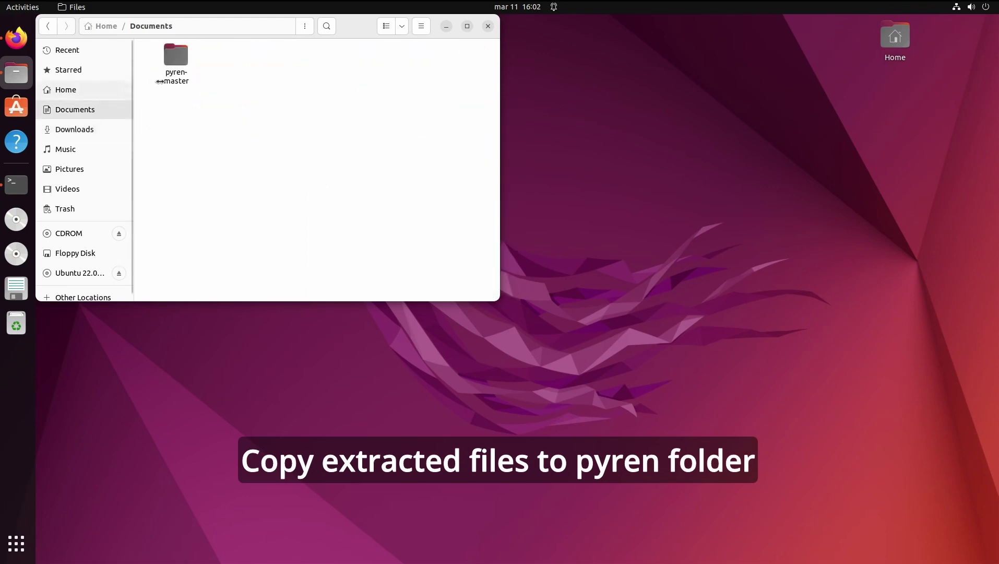
double_click(163, 57)
right_click(220, 160)
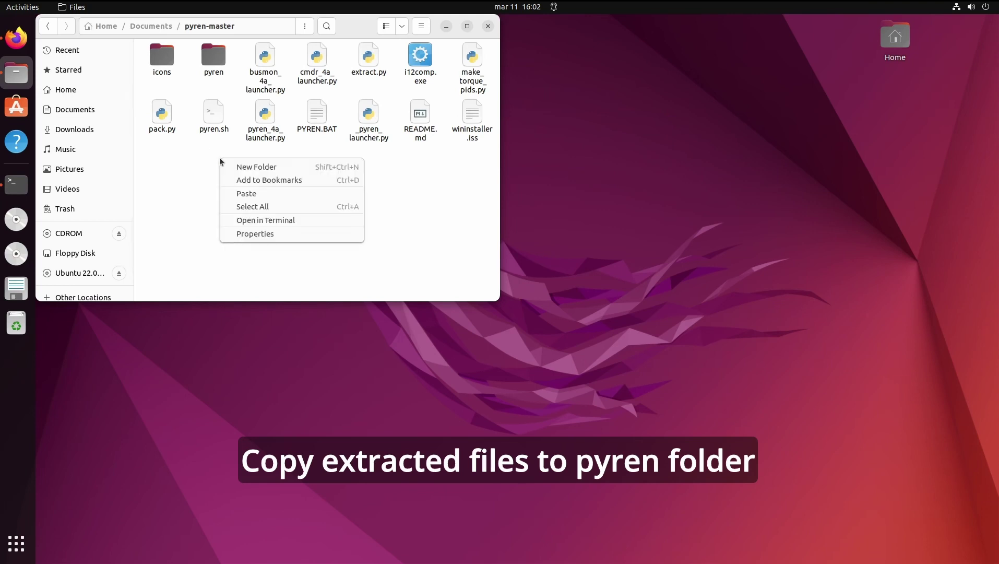
left_click(253, 193)
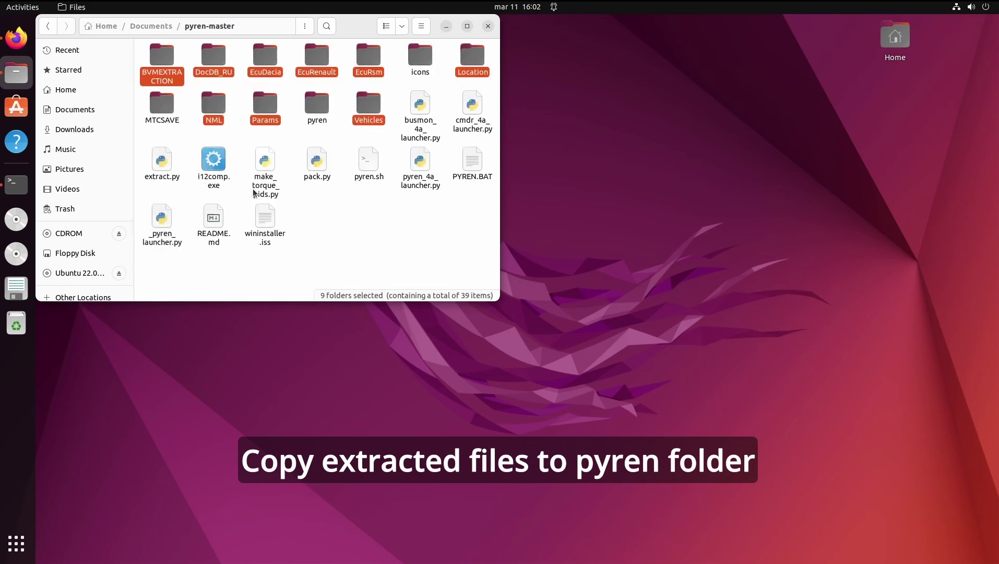
left_click(327, 222)
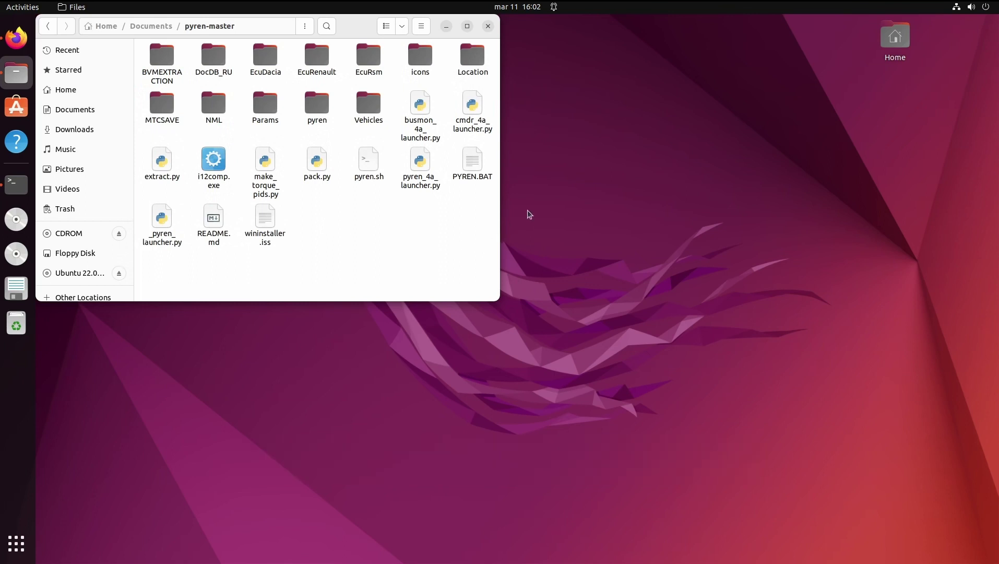
left_click(489, 27)
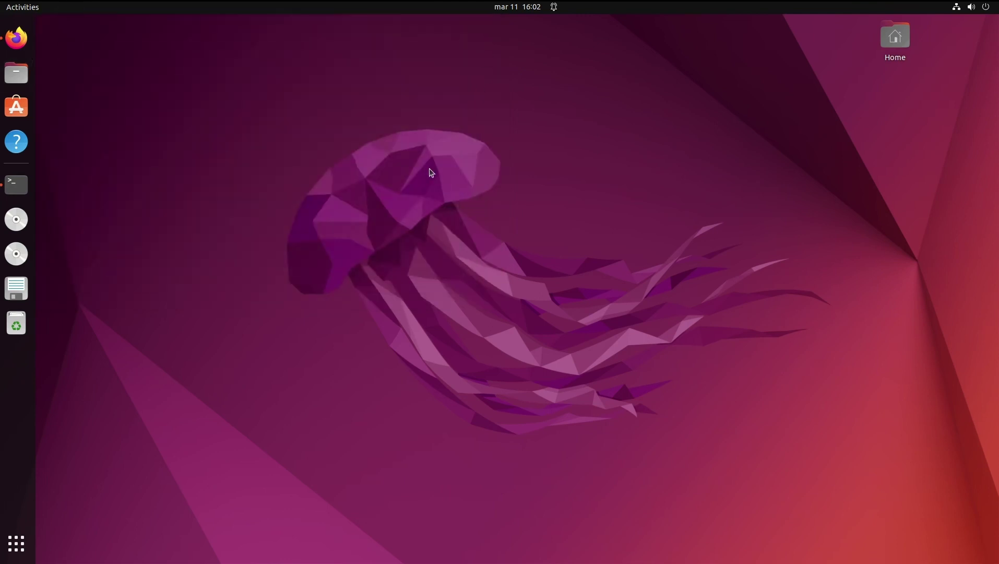
Step: Switch to Firefox, download savedEcus.p from the PyRen Drive folder into Downloads, replacing the existing file, and close the browser
left_click(24, 40)
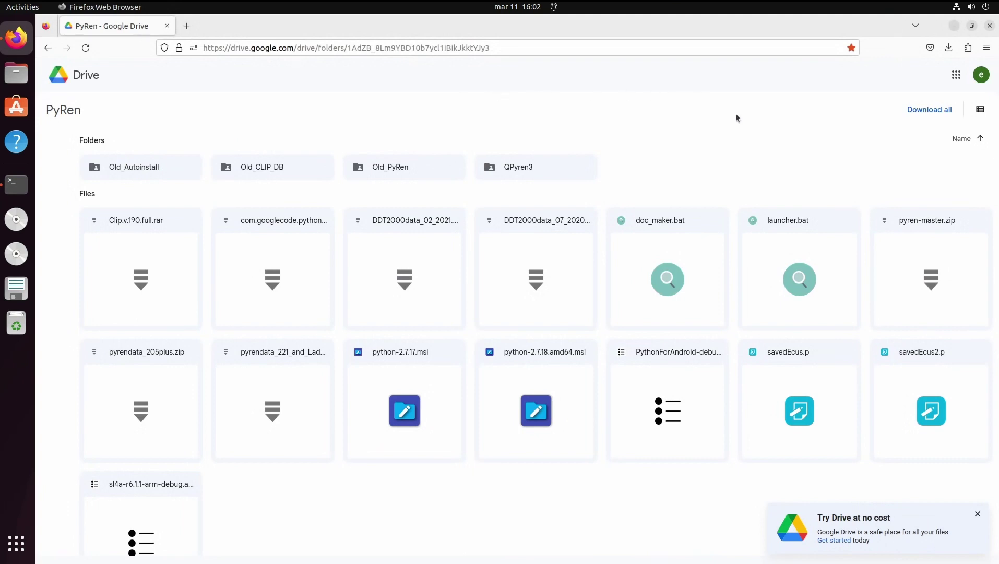
left_click(820, 387)
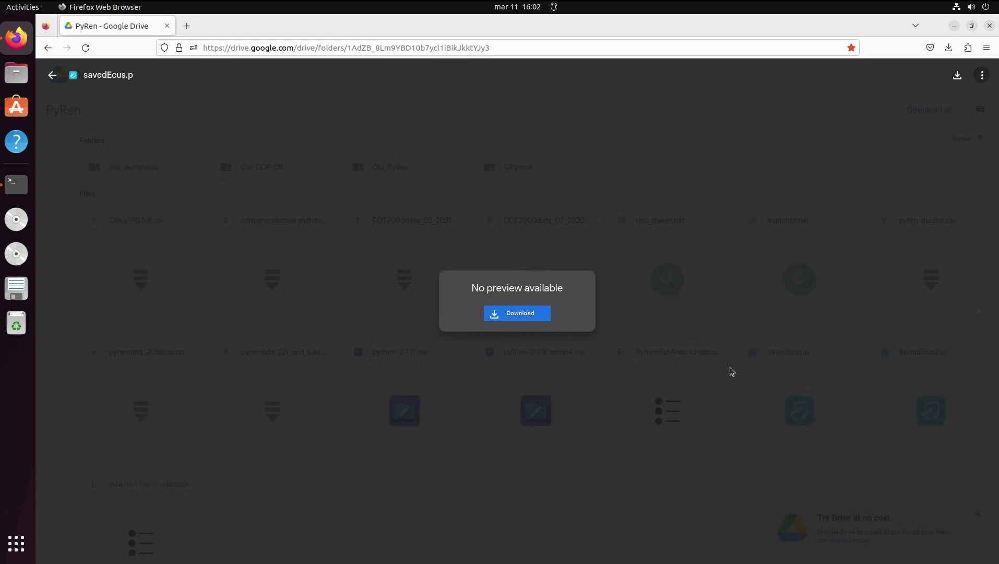
left_click(532, 314)
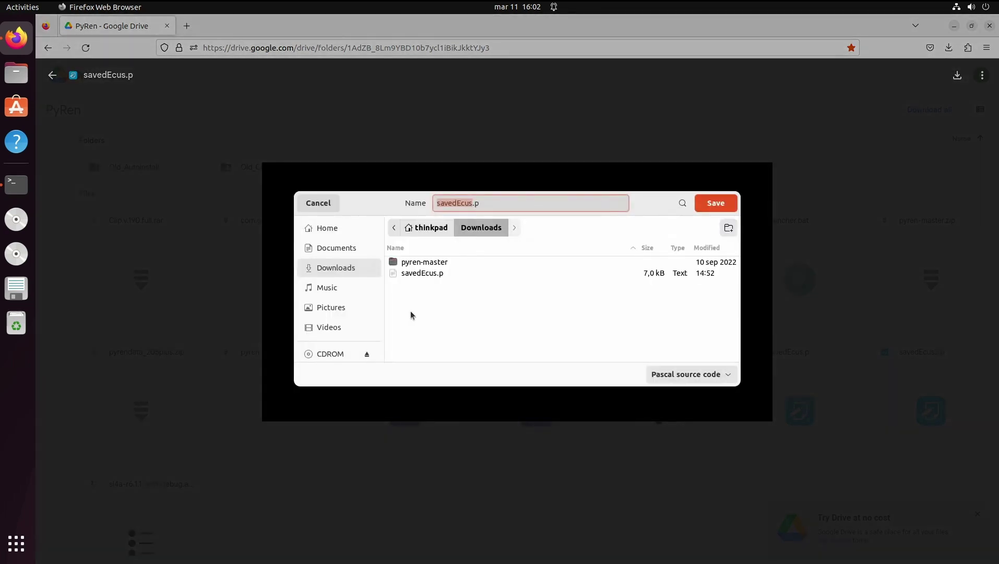
left_click(711, 204)
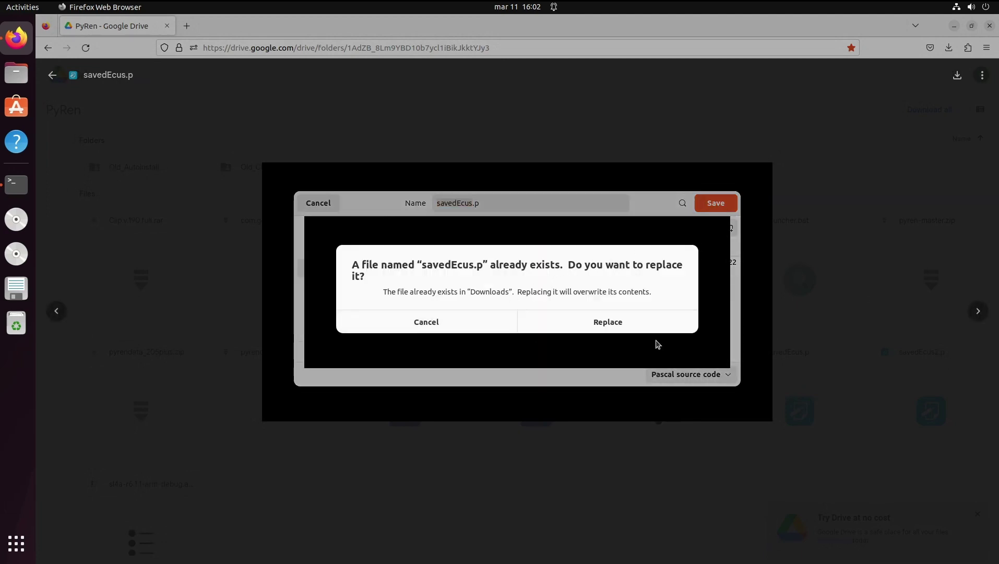
left_click(634, 327)
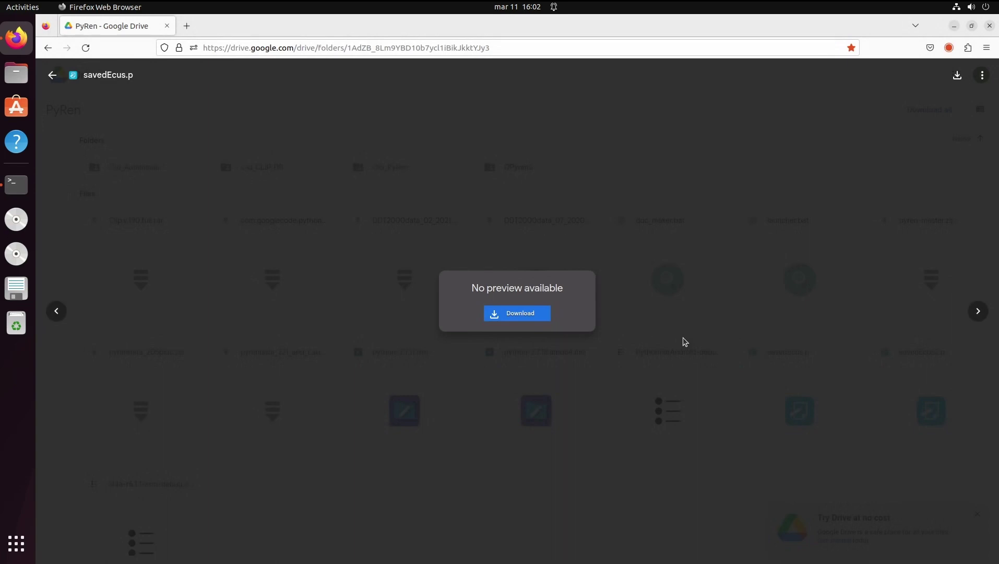
left_click(743, 214)
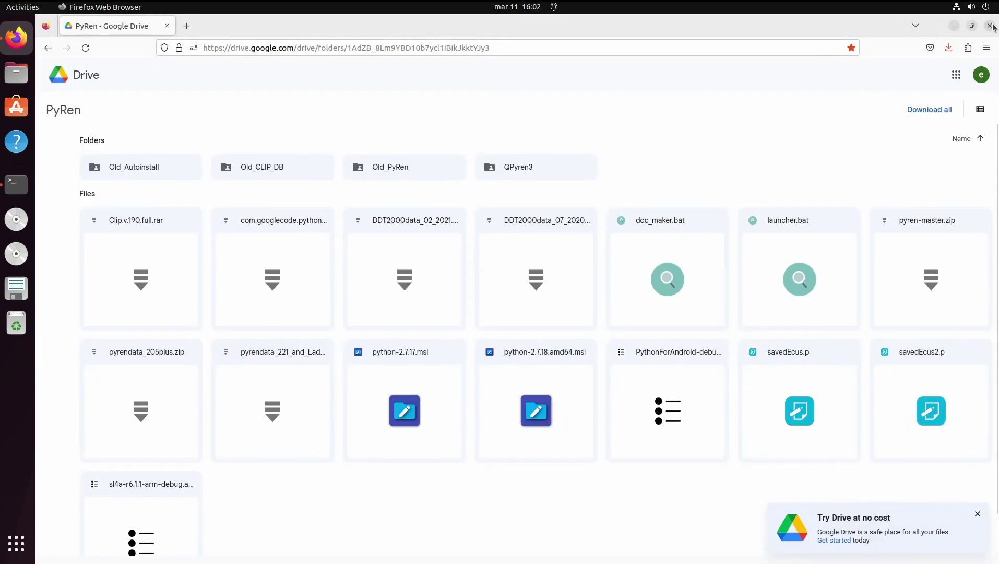
left_click(991, 26)
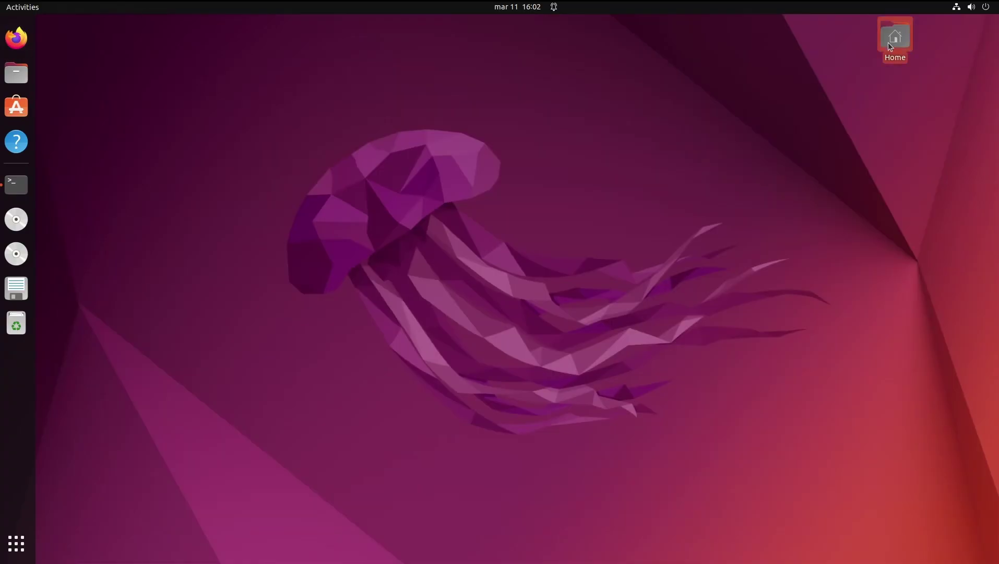
Step: Open the file manager and move savedEcus.p from Downloads into the Documents/pyren-master/pyren subfolder
double_click(890, 47)
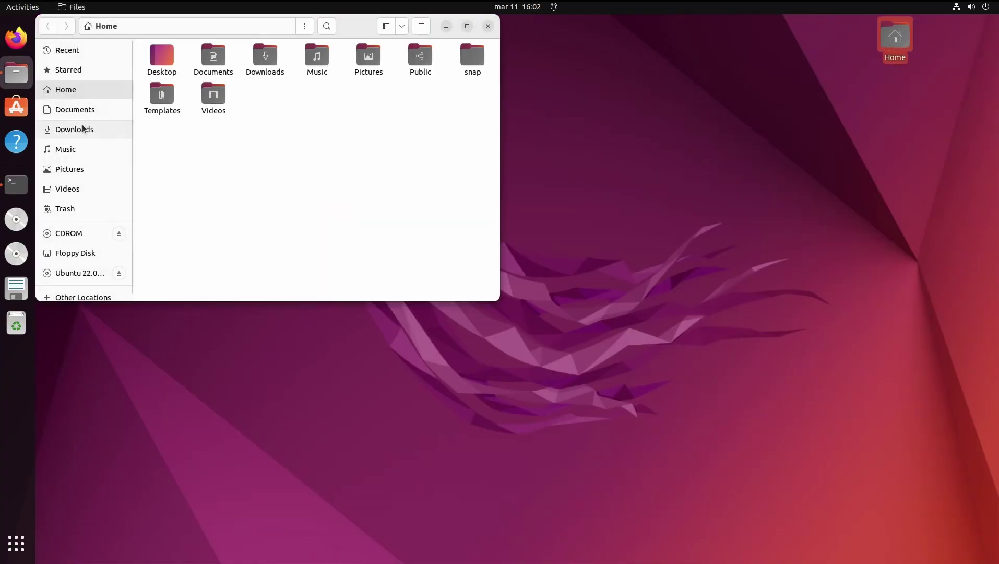
left_click(83, 129)
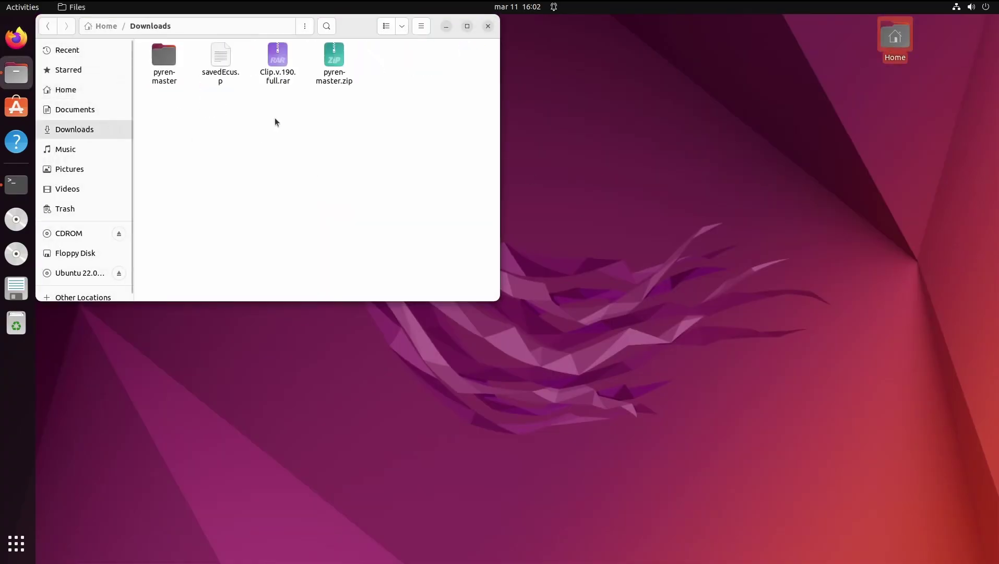
right_click(229, 58)
left_click(241, 93)
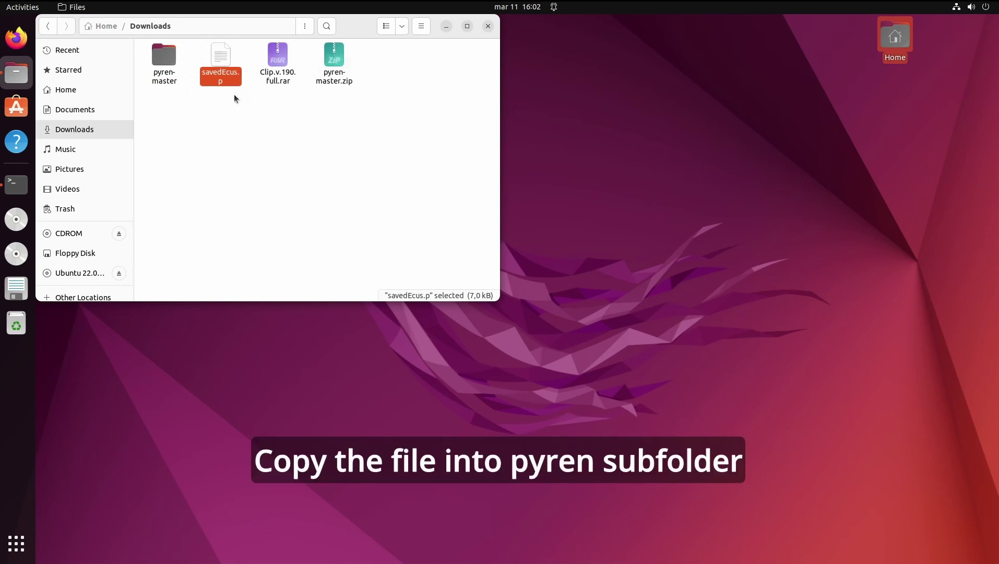
left_click(83, 110)
double_click(165, 69)
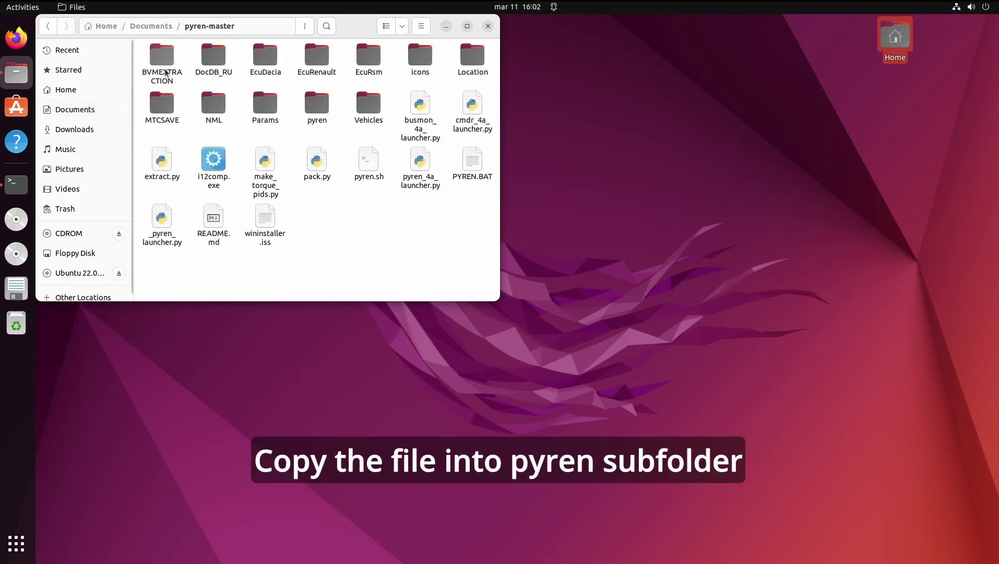
double_click(324, 111)
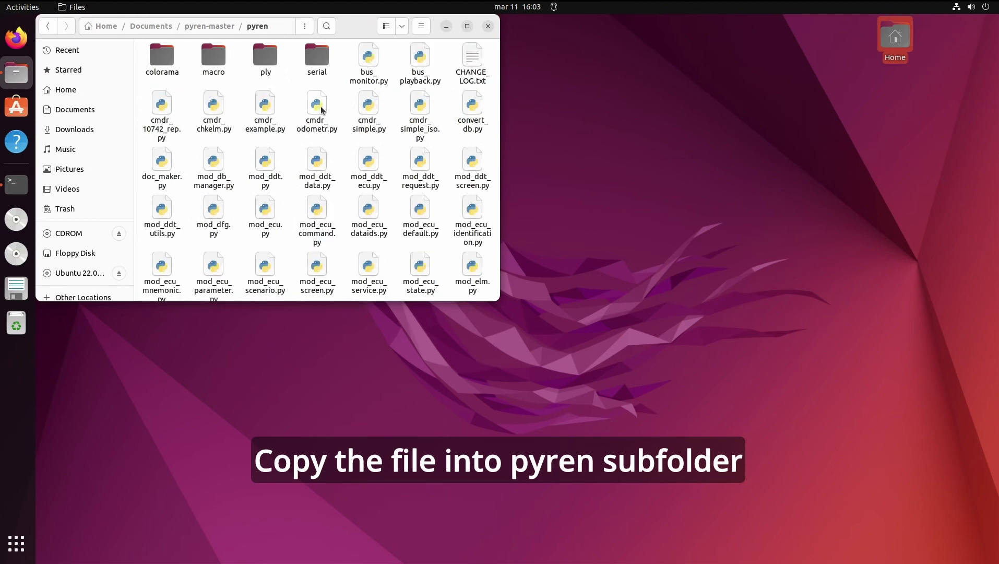
right_click(345, 79)
left_click(370, 115)
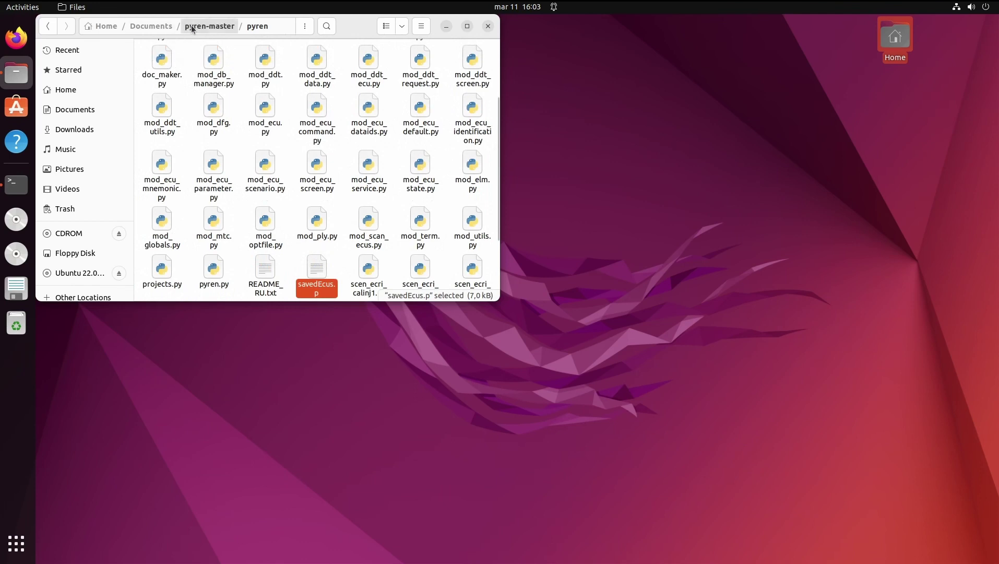
Step: Return to the pyren-master folder and open a terminal there
left_click(210, 26)
left_click(331, 212)
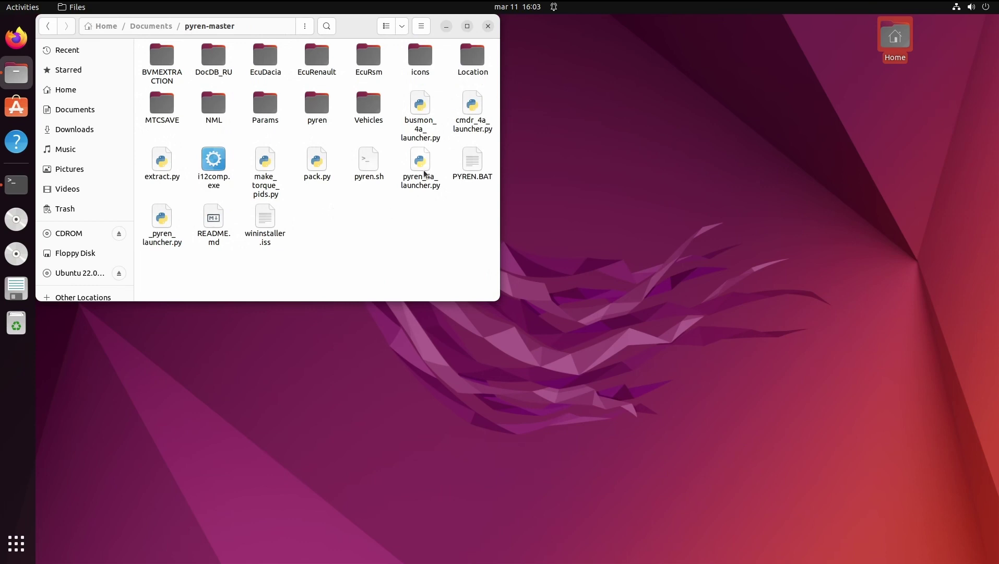
right_click(411, 217)
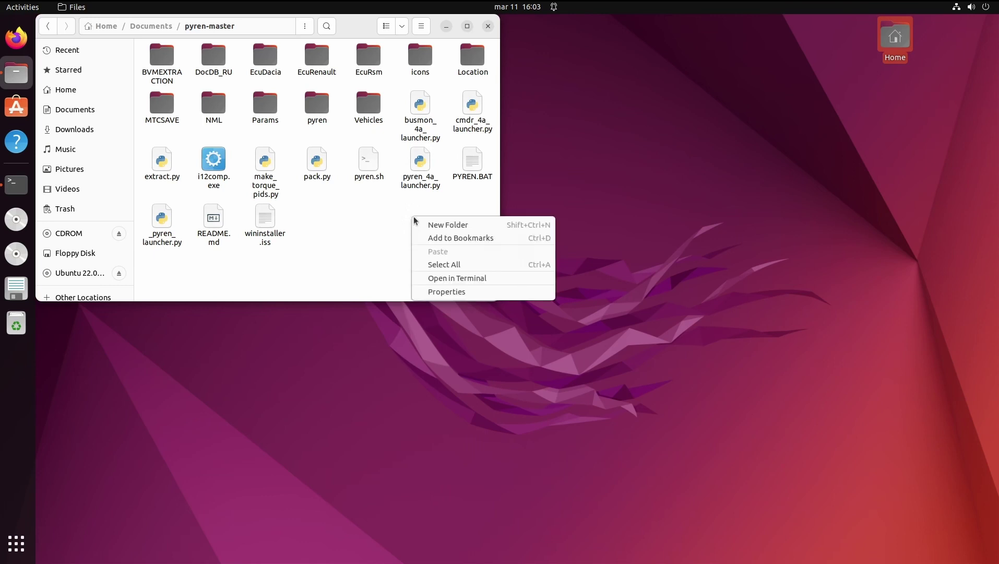
left_click(467, 278)
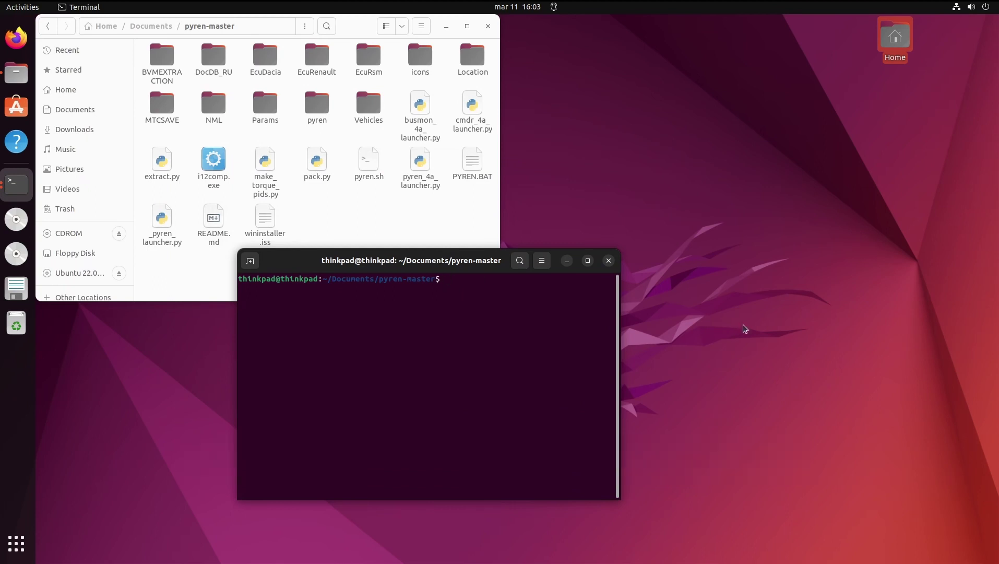
Step: Start the Pyren launcher by running python2 _pyren_launcher.py in the terminal
type("python")
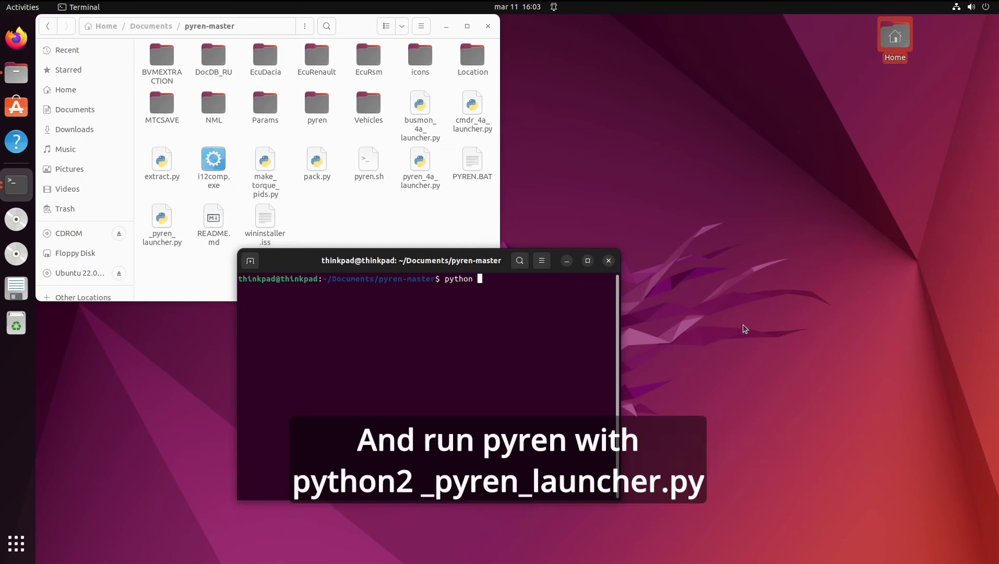
key("BackSpace")
type("2")
type(" pyren")
key("BackSpace")
key("BackSpace")
key("BackSpace")
key("BackSpace")
key("BackSpace")
type("_pyre")
key("Tab")
key("Return")
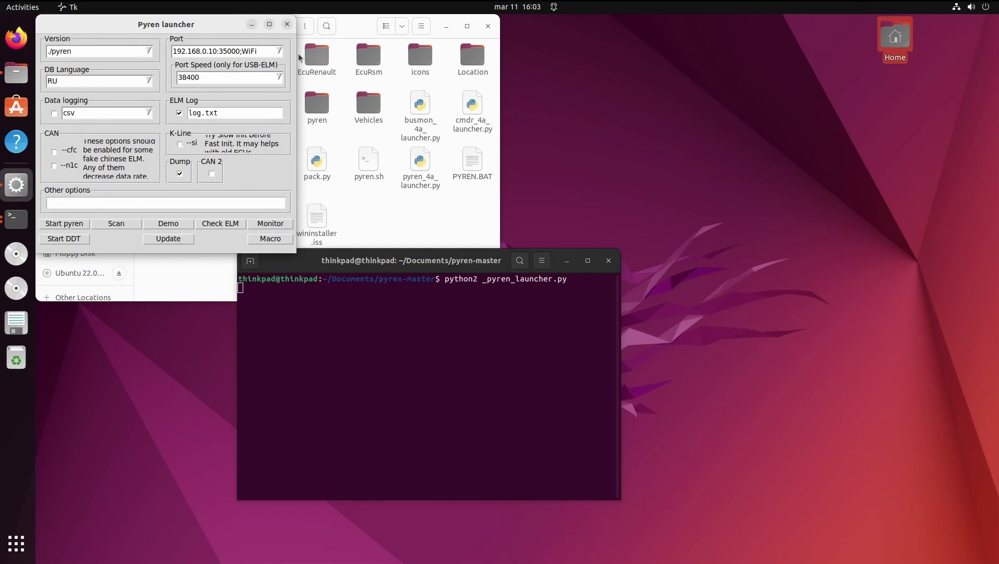
Step: Move the Pyren launcher window over the terminal and set its DB Language to GB
left_click_drag(221, 27, 484, 250)
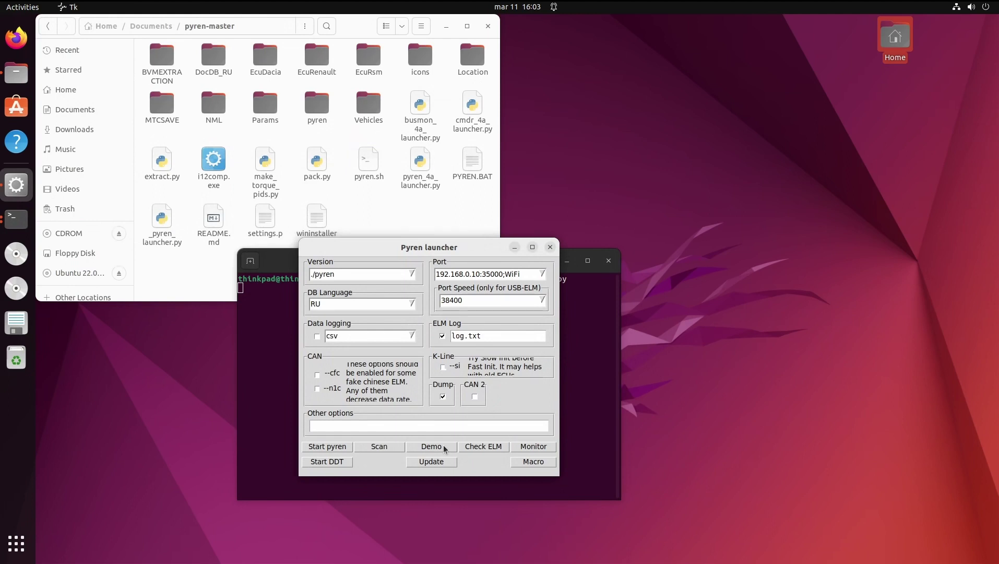
left_click(412, 304)
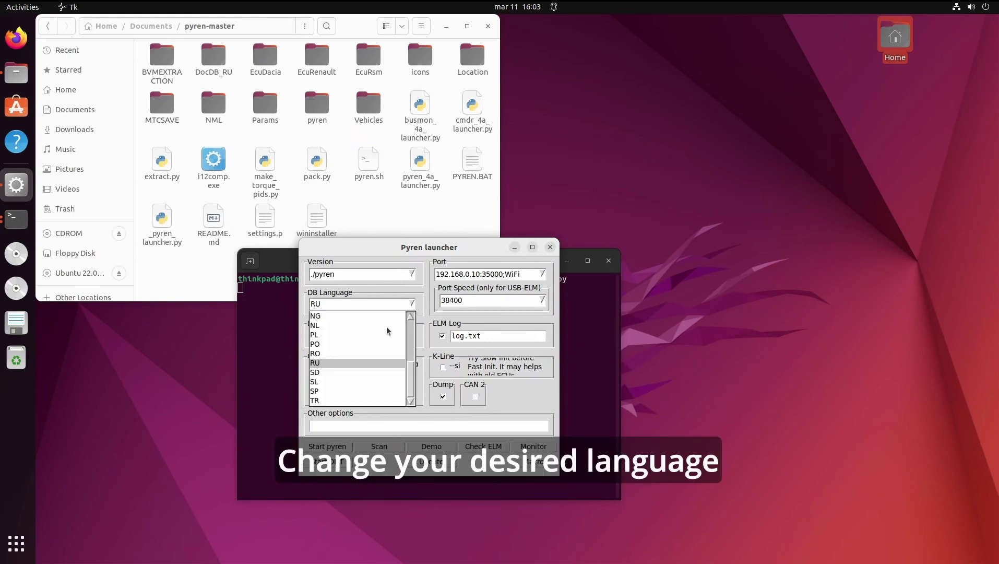
scroll(375, 355, "up", 3)
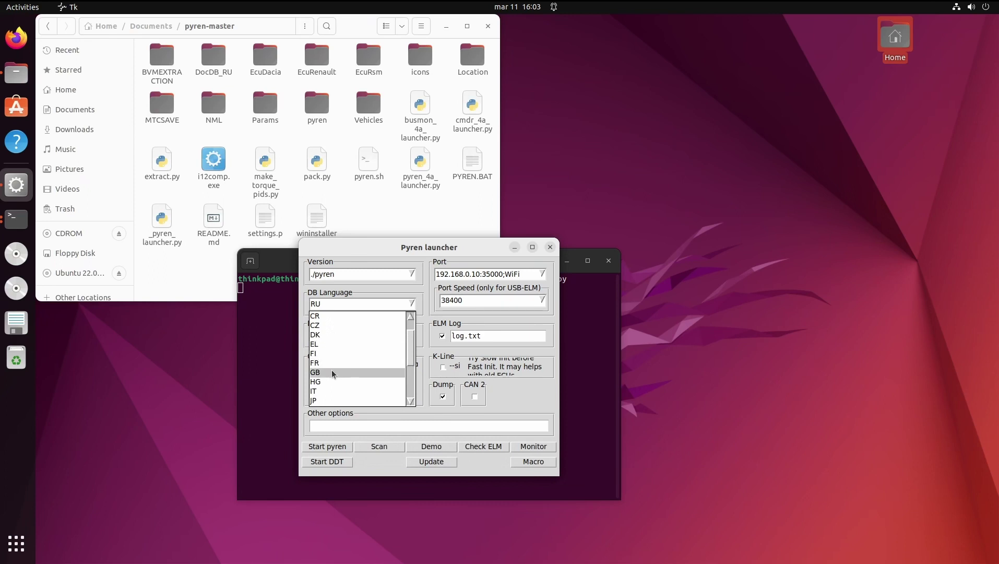
left_click(339, 372)
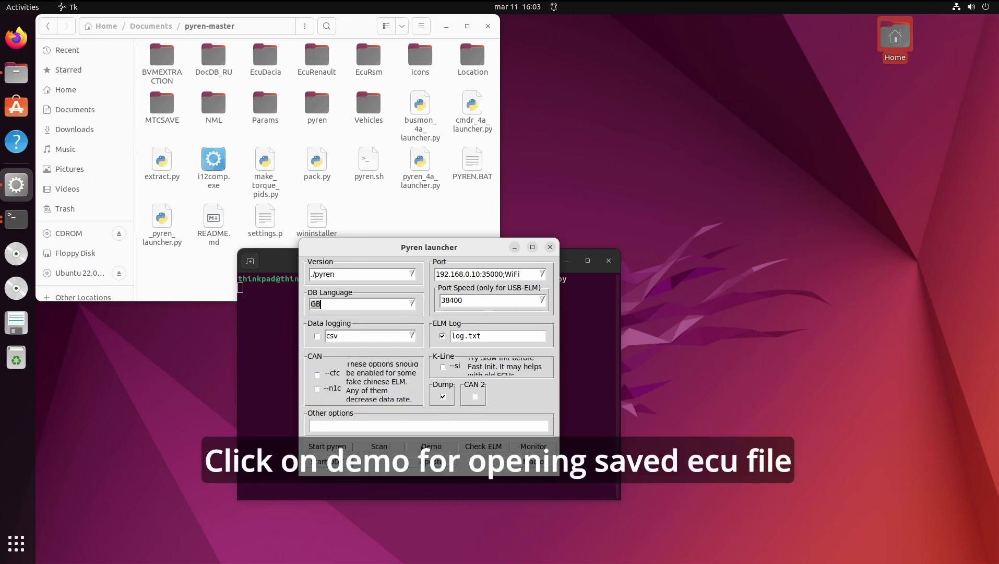
Step: Start Pyren in demo mode, choose ECU 1 (INJECTION), and open its System parameters list with option 4
left_click(420, 445)
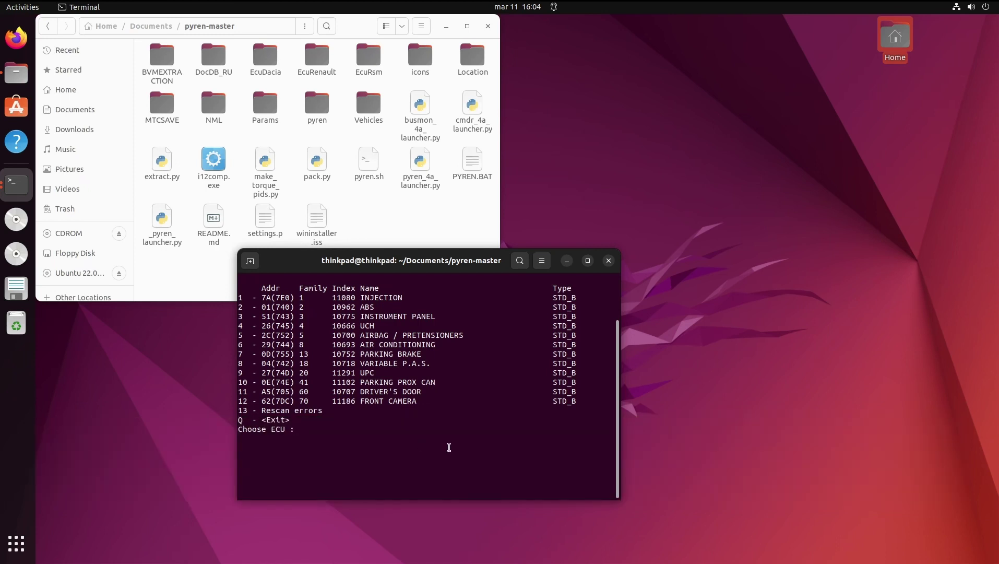
type("1")
key("Return")
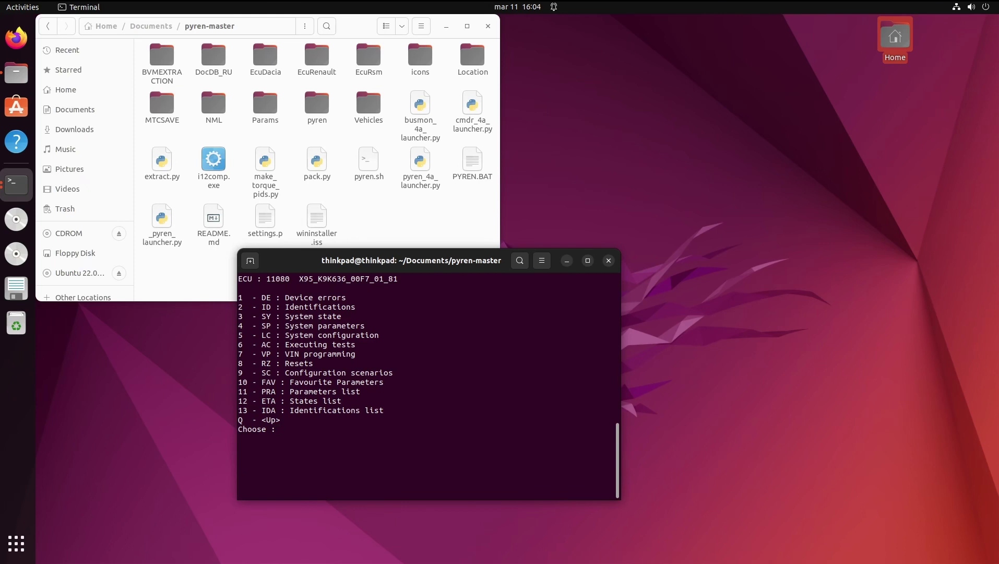
type("4")
key("Return")
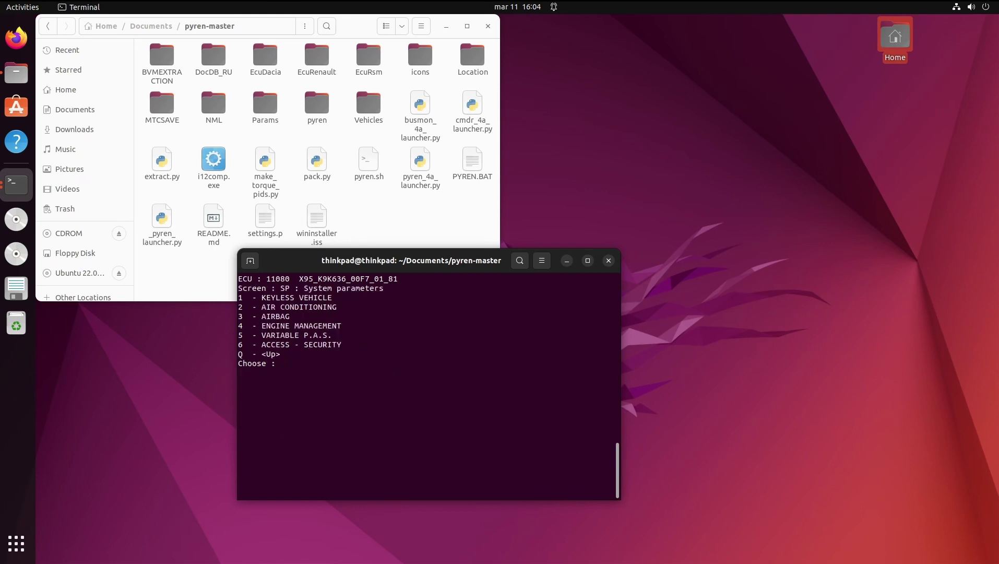
Step: Open the HEATING parameters under AIR CONDITIONING in the System parameters list
type("2")
key("Return")
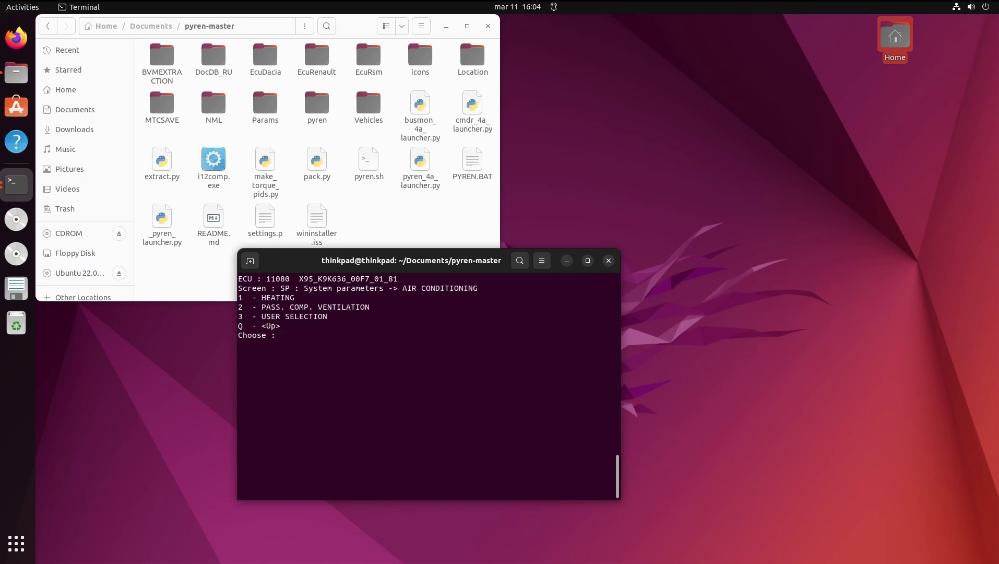
type("1")
key("Return")
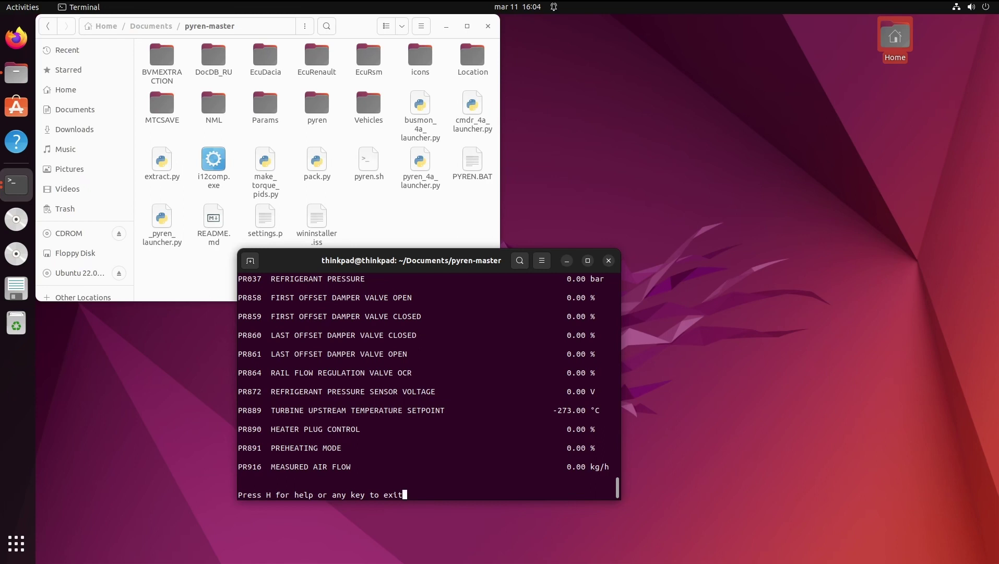
Step: Leave the HEATING parameters and back out through the ECU menus to quit Pyren
key("Return")
type("q")
key("Return")
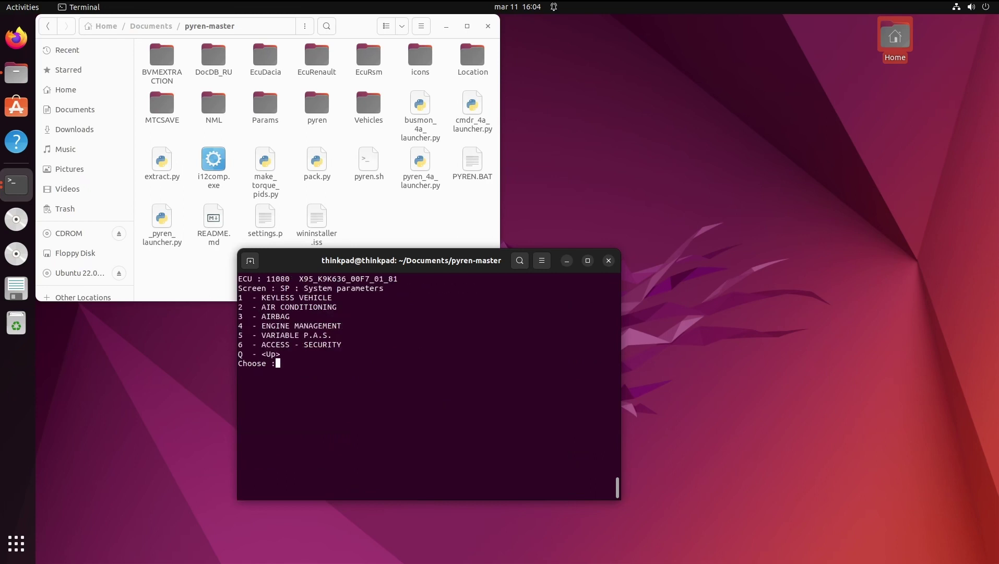
type("q")
key("Return")
type("q")
key("Return")
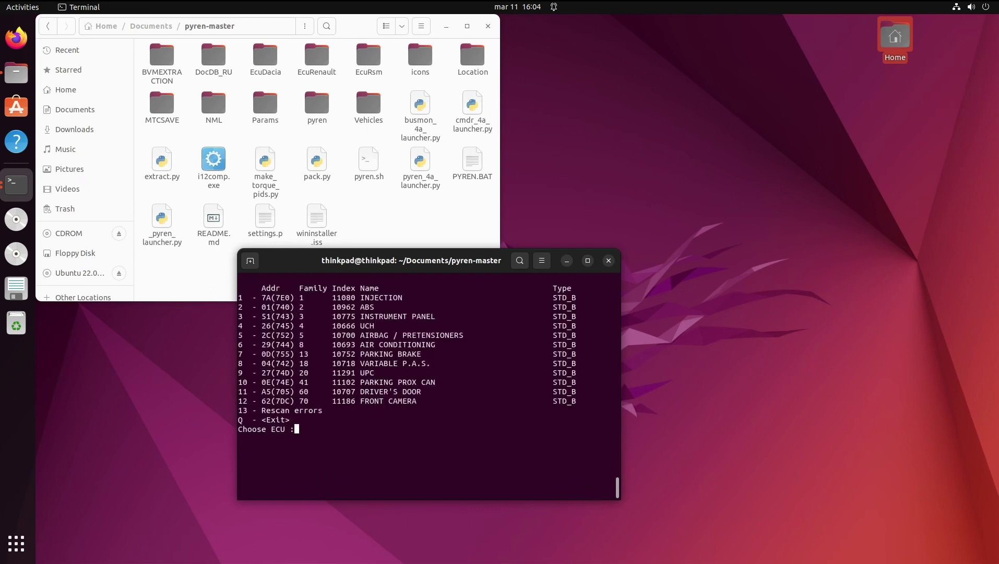
type("q")
key("Return")
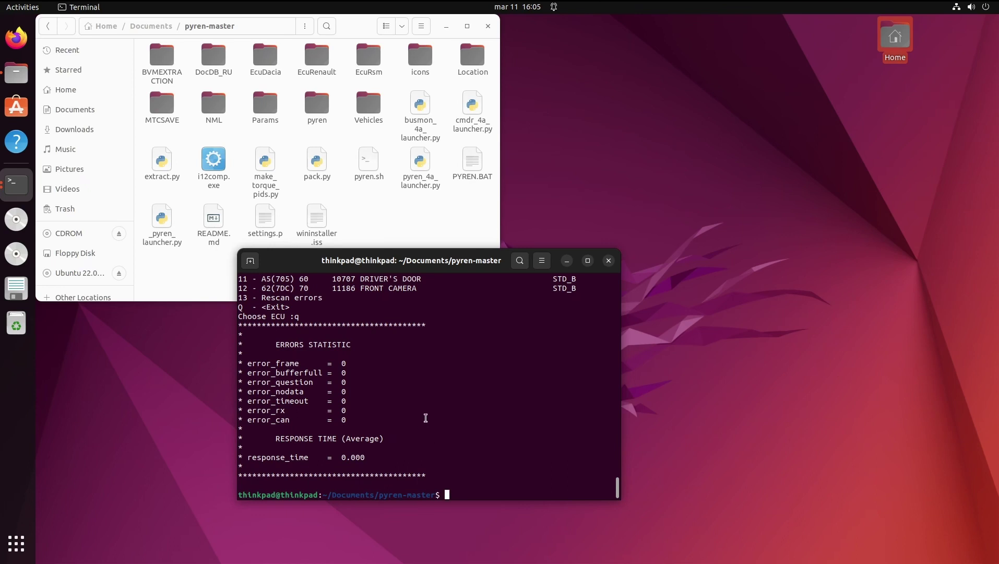
Step: Switch to Firefox, search for python 2.7 in a new tab, and open the Python Release Python 2.7.18 result
key("alt+Tab")
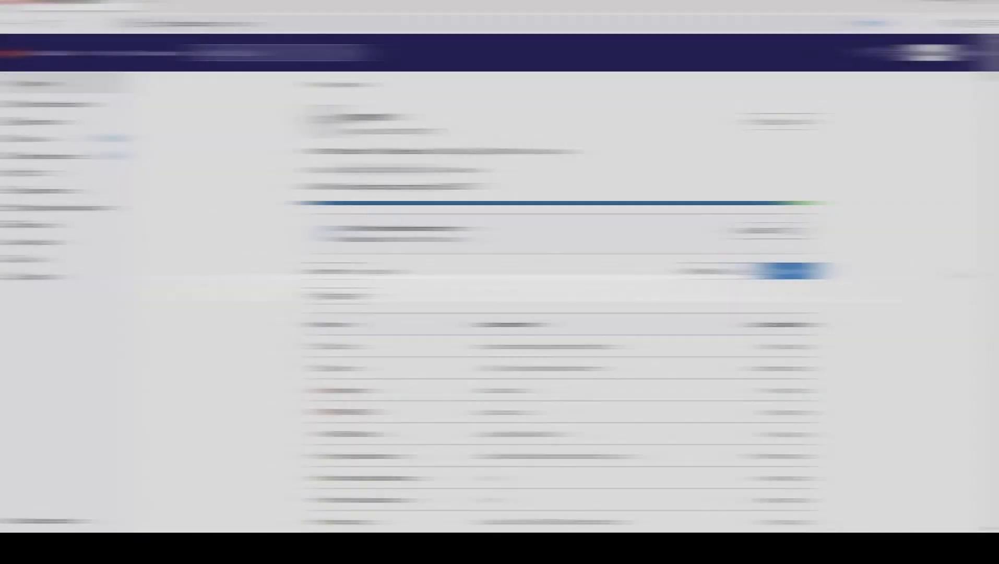
key("ctrl+t")
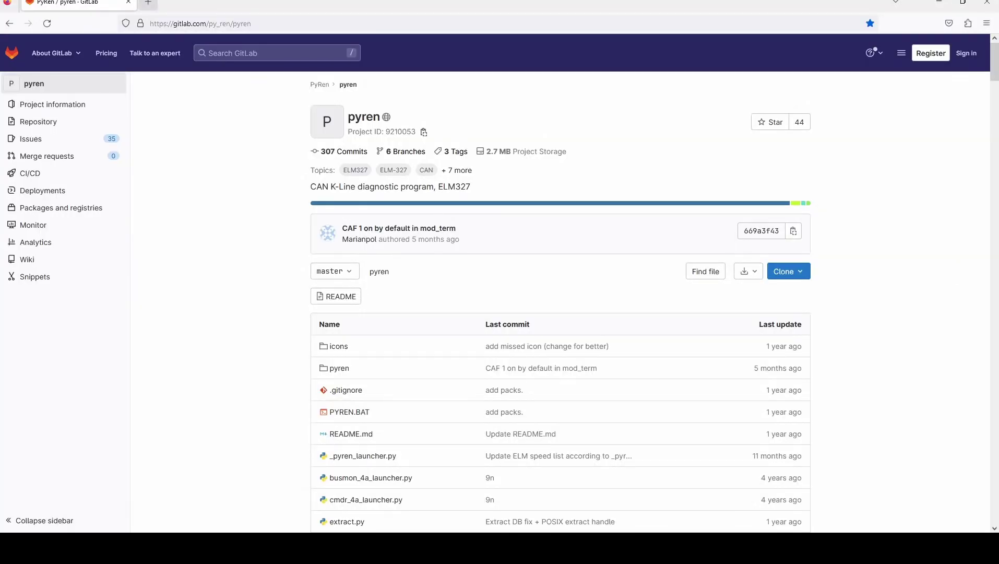
type("py")
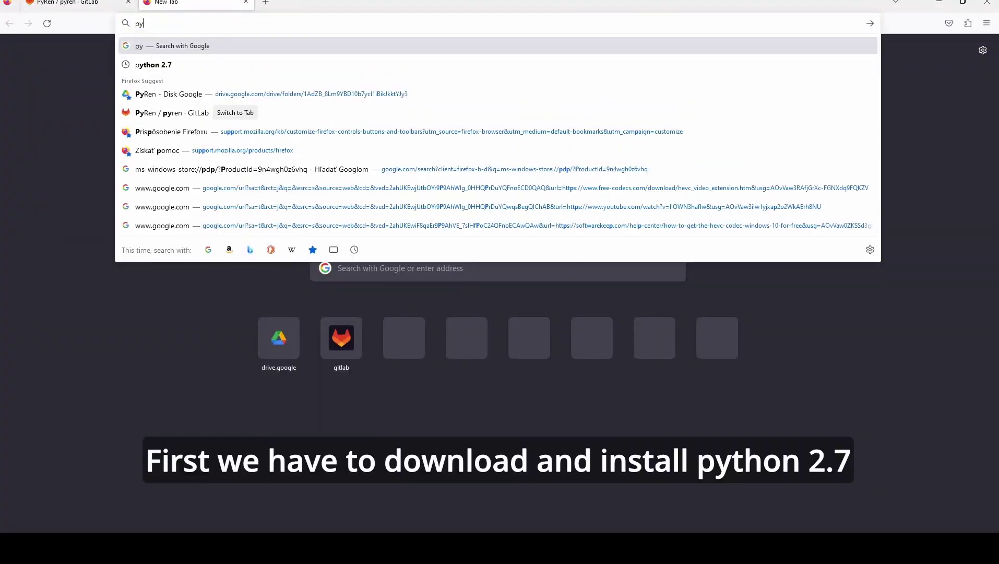
type("thon 2.7")
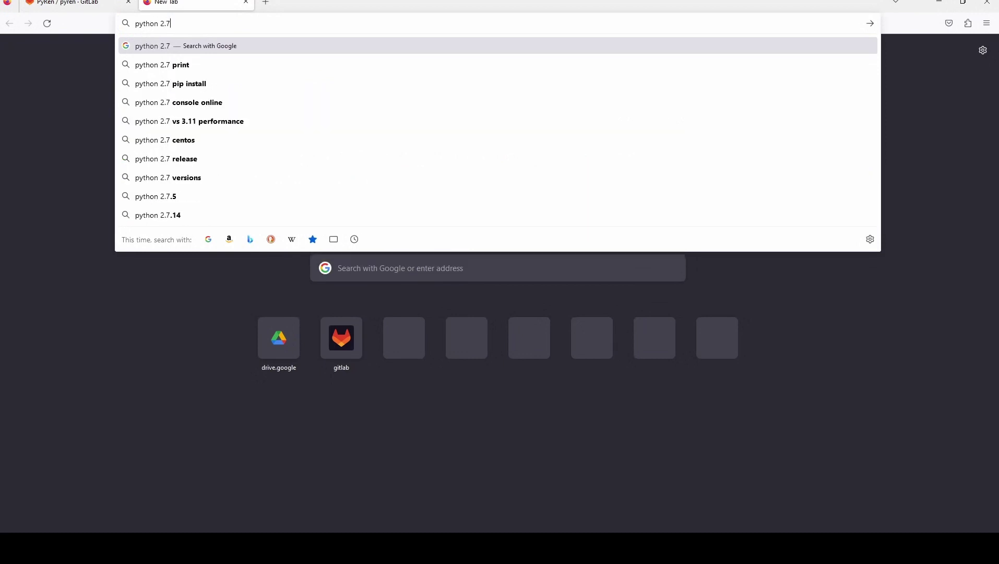
key("Return")
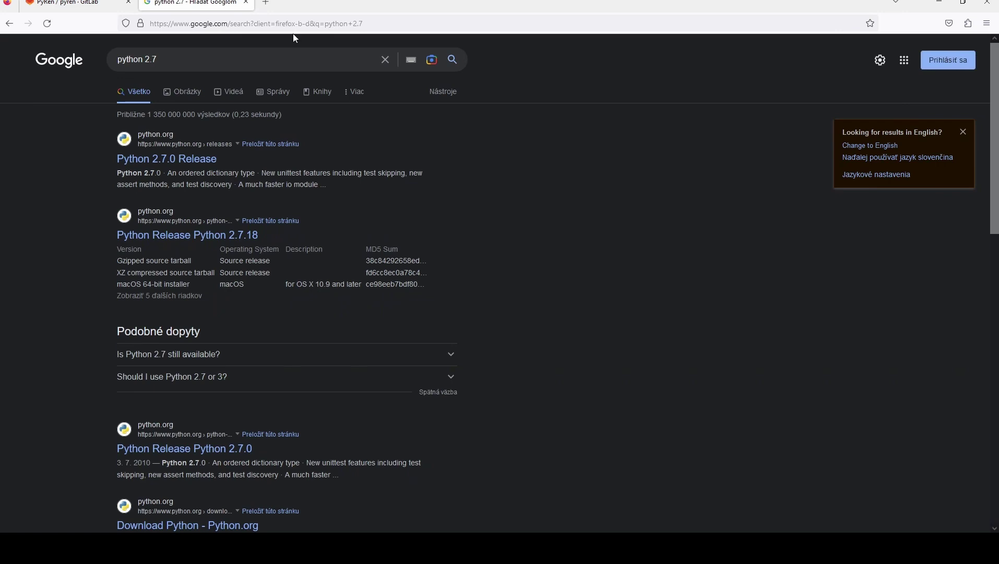
left_click(197, 233)
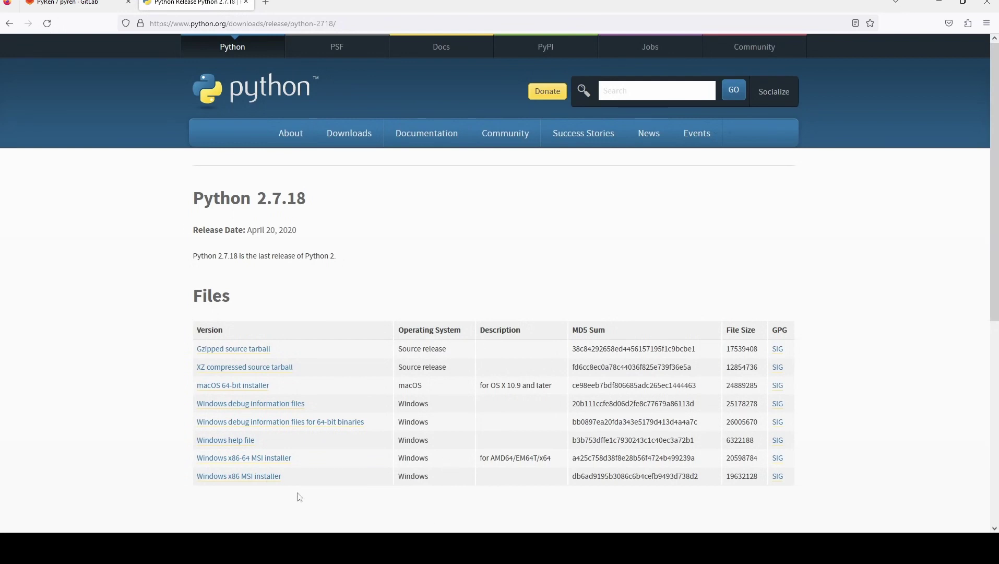
Step: Download the Windows x86-64 MSI installer to the Download folder on HDD (D:) and launch it
left_click(255, 460)
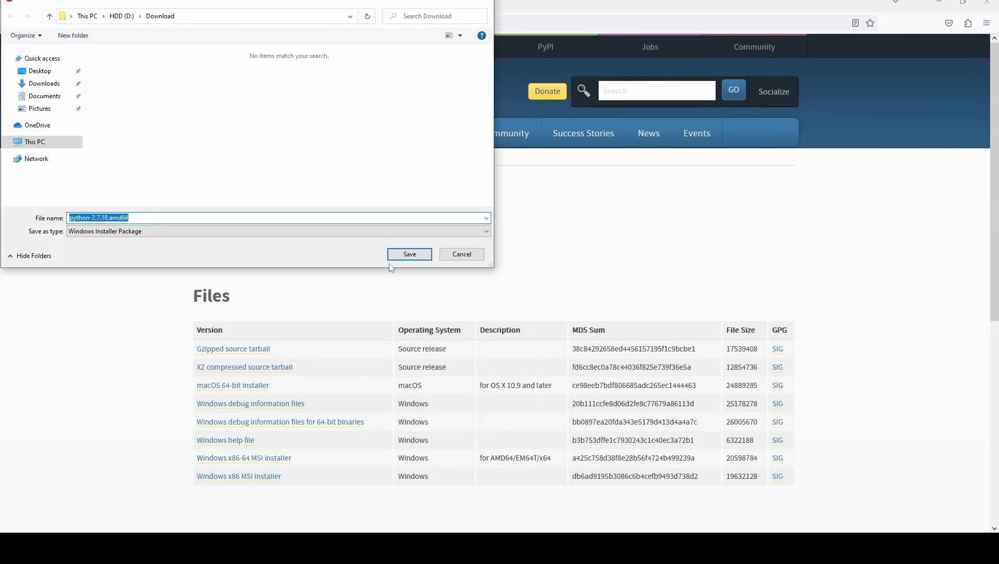
left_click(402, 258)
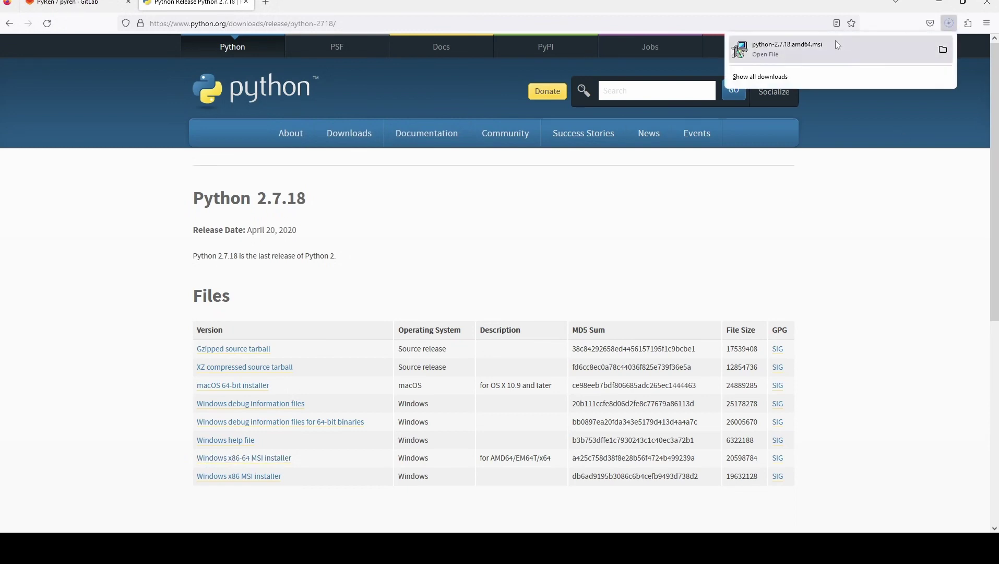
left_click(825, 47)
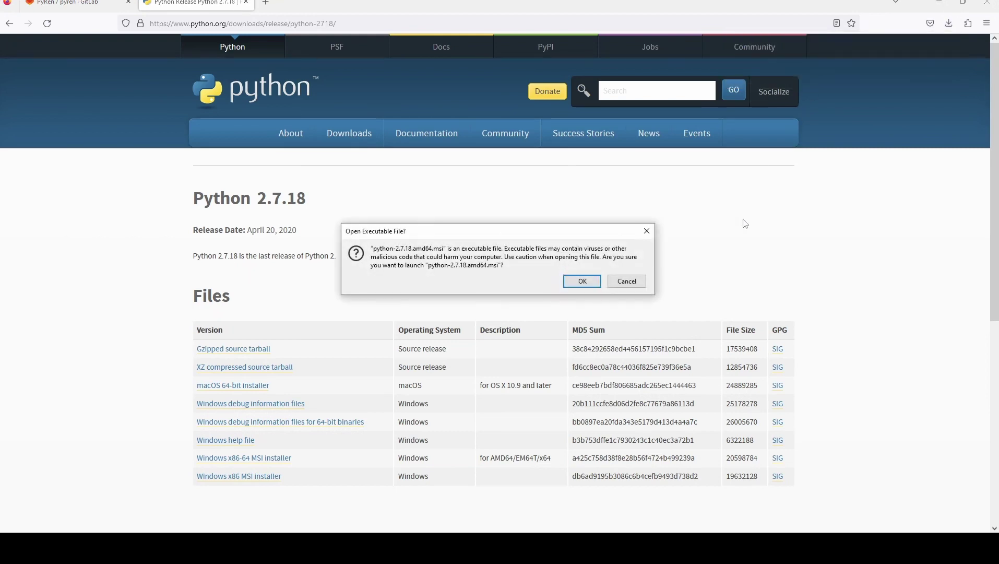
left_click(577, 282)
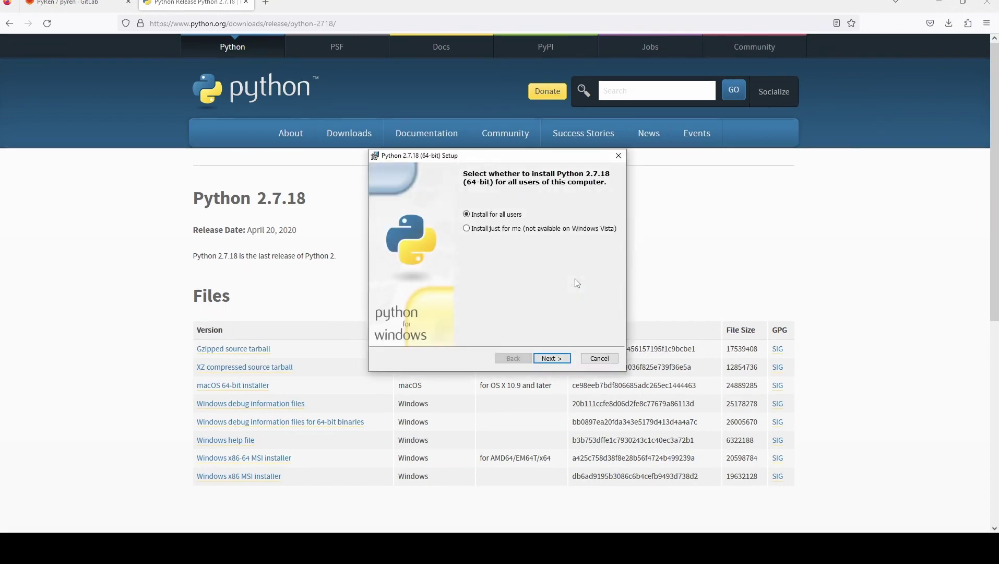
Step: Install Python 2.7.18 for all users in C:\Python27\ with the Add python.exe to Path feature set to install on the local hard drive
left_click(551, 356)
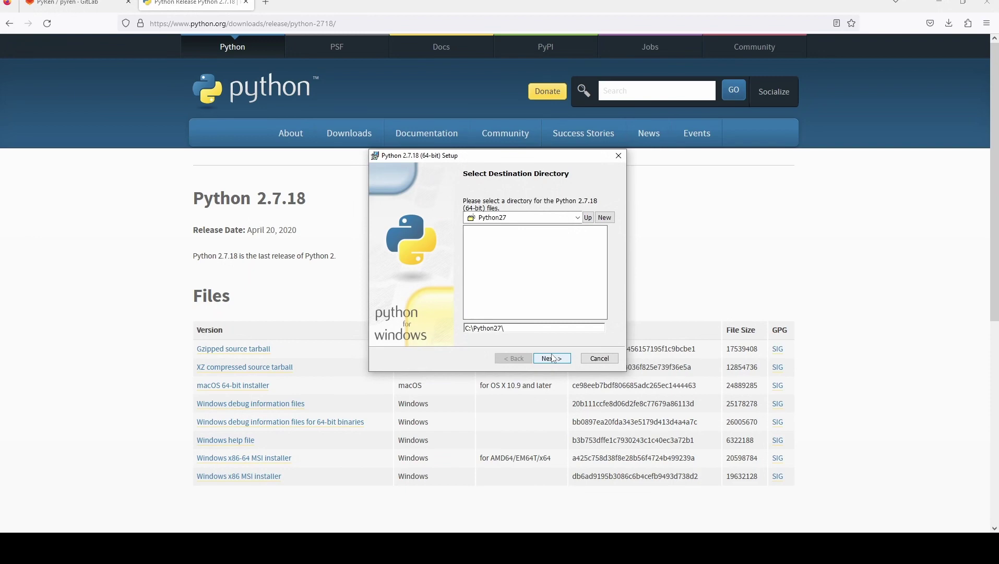
left_click(553, 358)
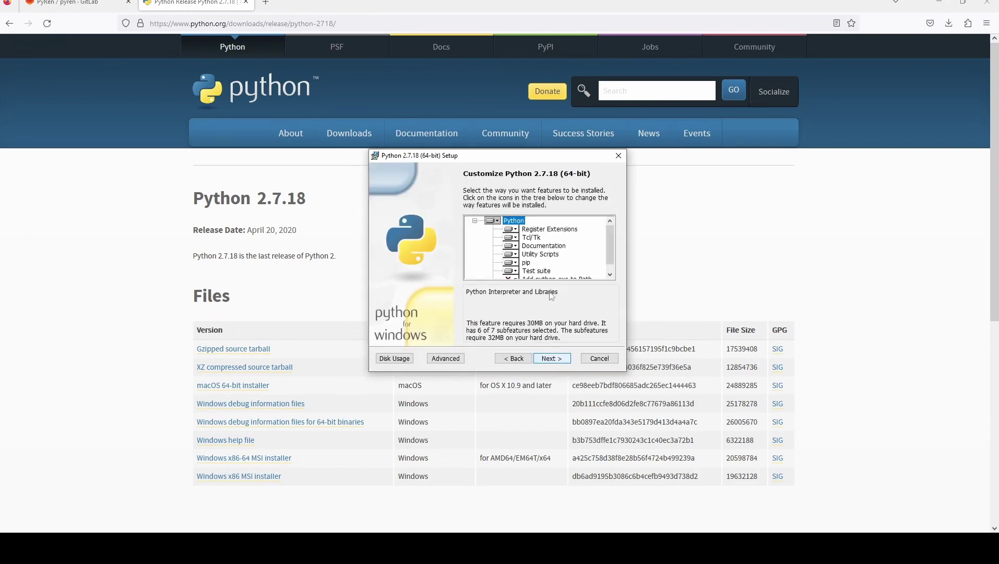
scroll(551, 253, "down", 1)
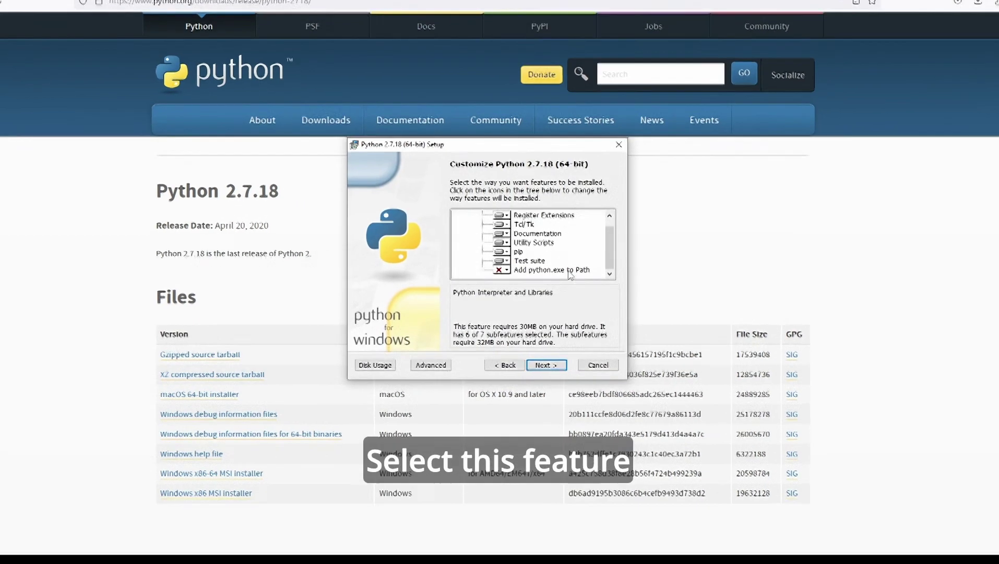
left_click(474, 269)
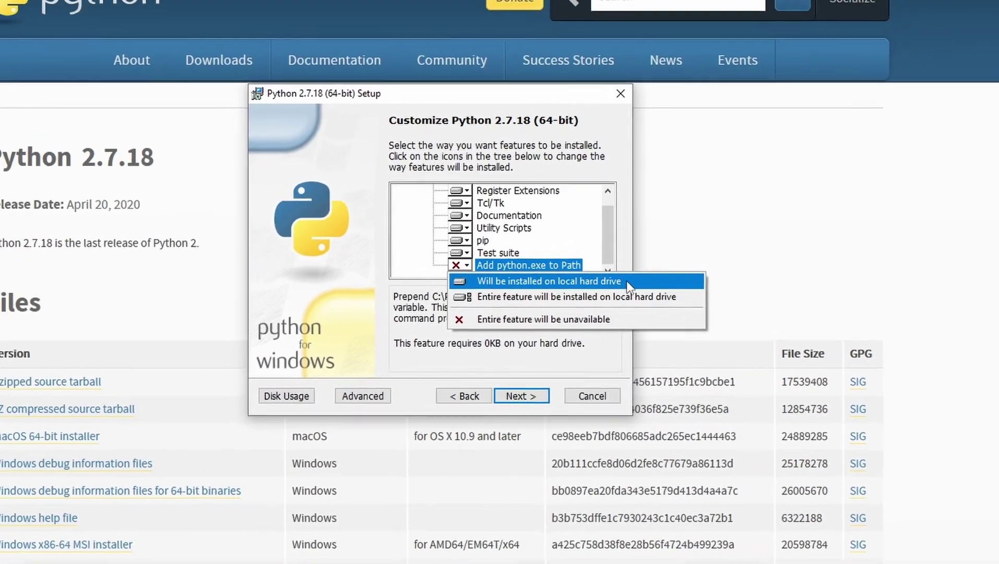
left_click(628, 282)
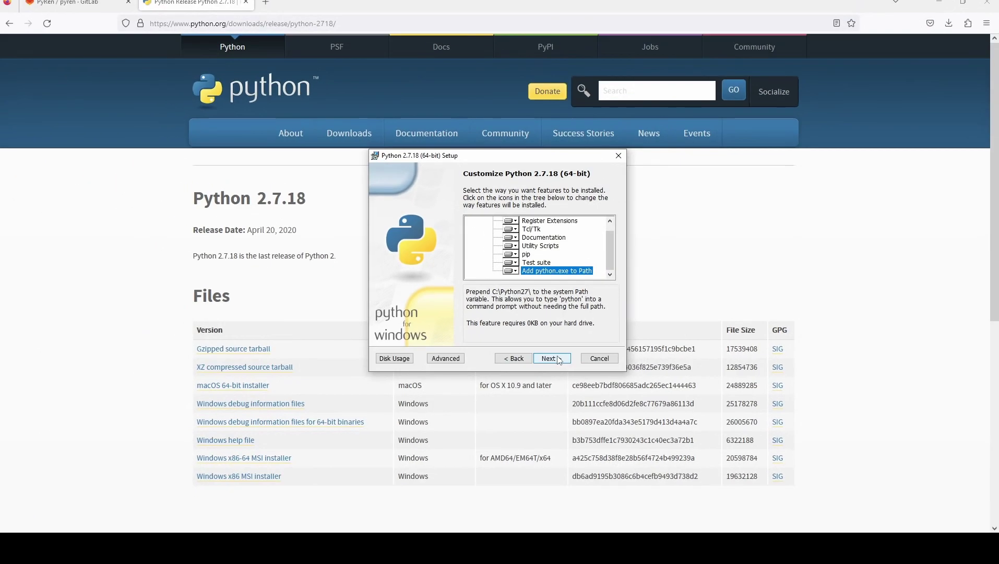
left_click(558, 358)
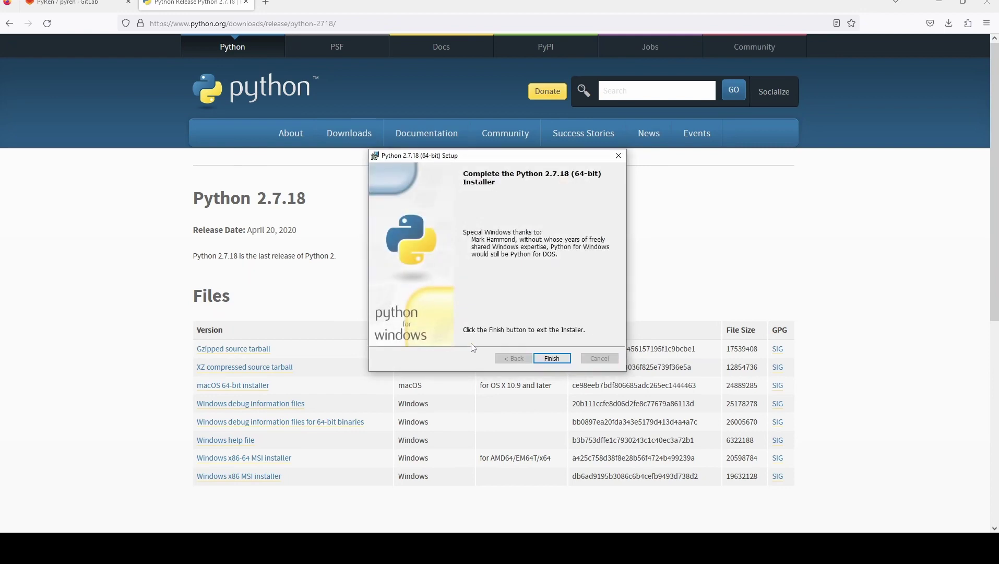
left_click(549, 358)
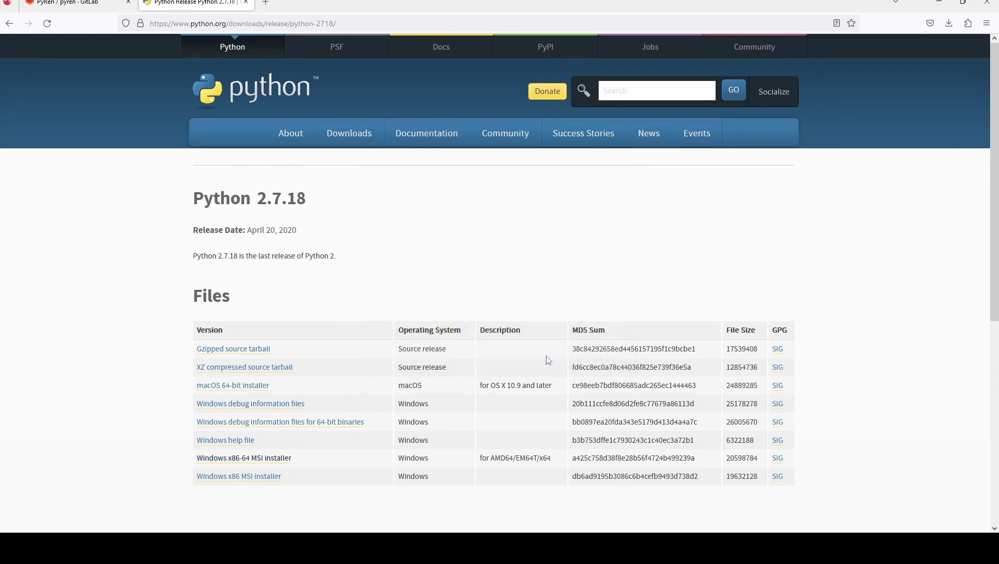
Step: Close the Python page and download the pyren source code from GitLab as a zip archive
left_click(245, 3)
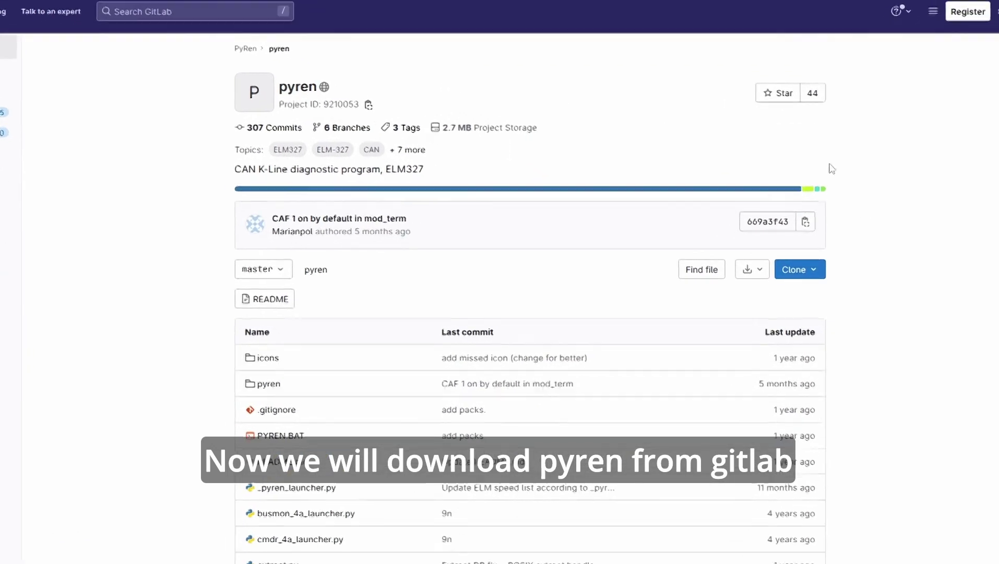
left_click(759, 269)
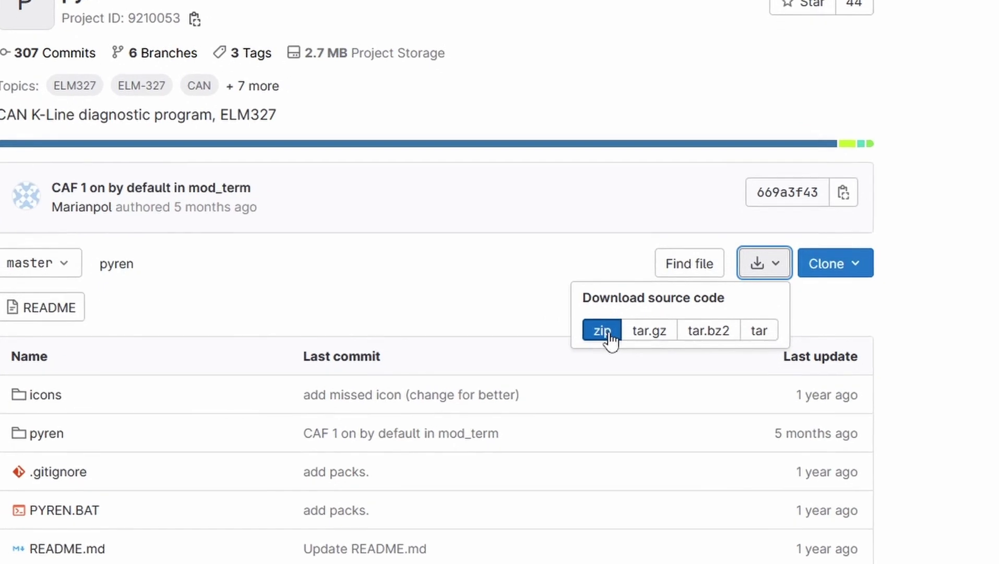
left_click(607, 333)
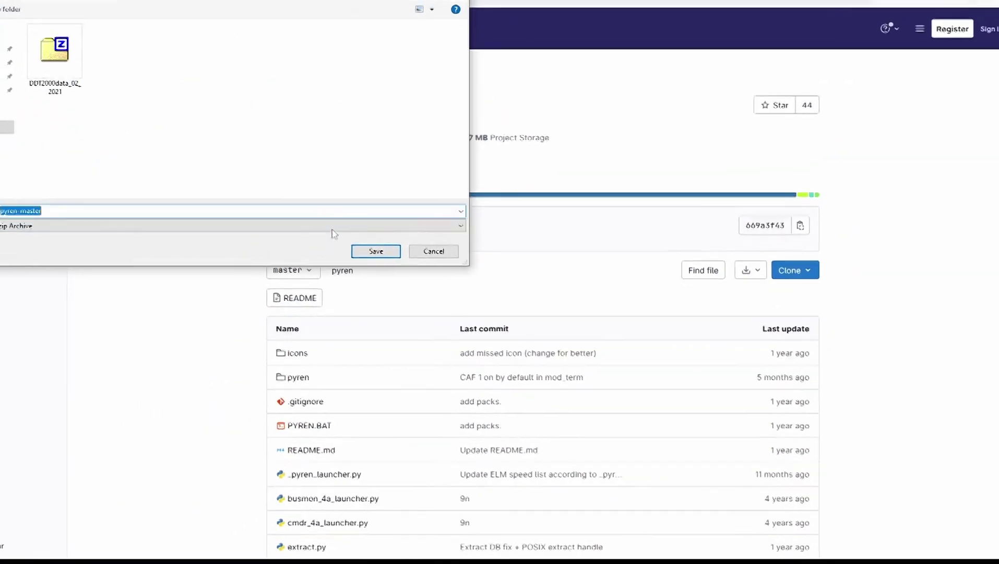
left_click(376, 252)
right_click(183, 368)
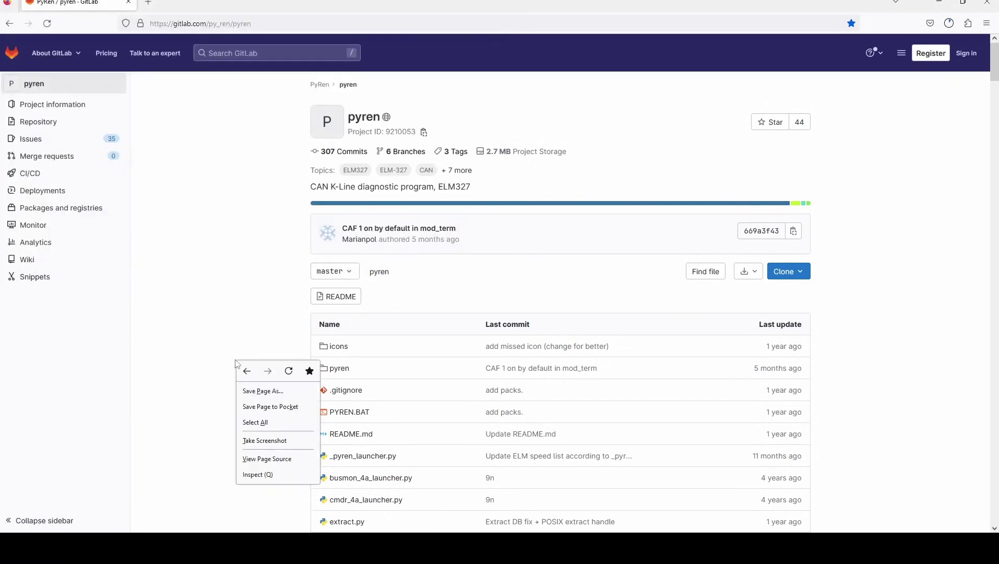
key("Escape")
Step: Switch to File Explorer and open the Download folder on HDD (D:)
key("super+e")
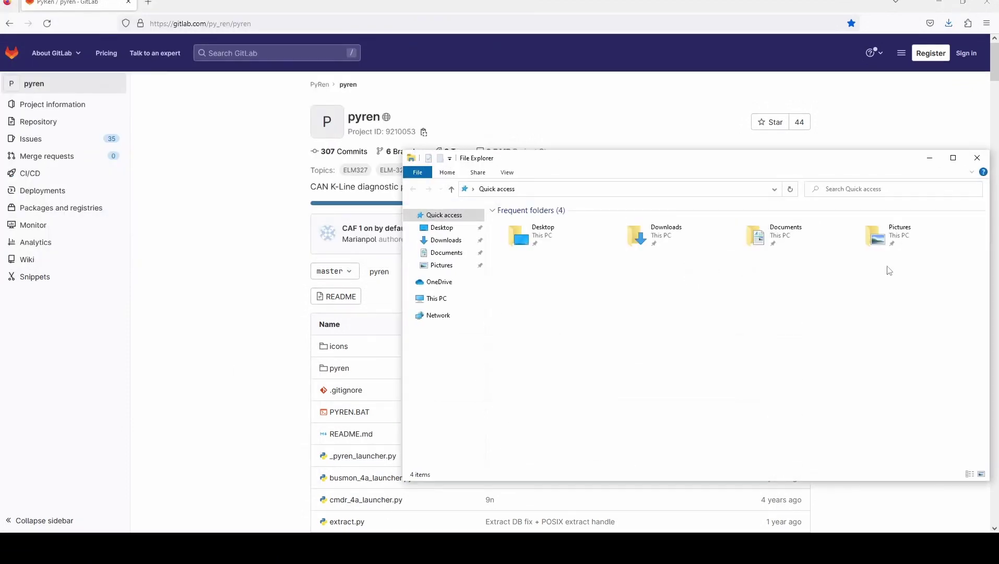
left_click(439, 298)
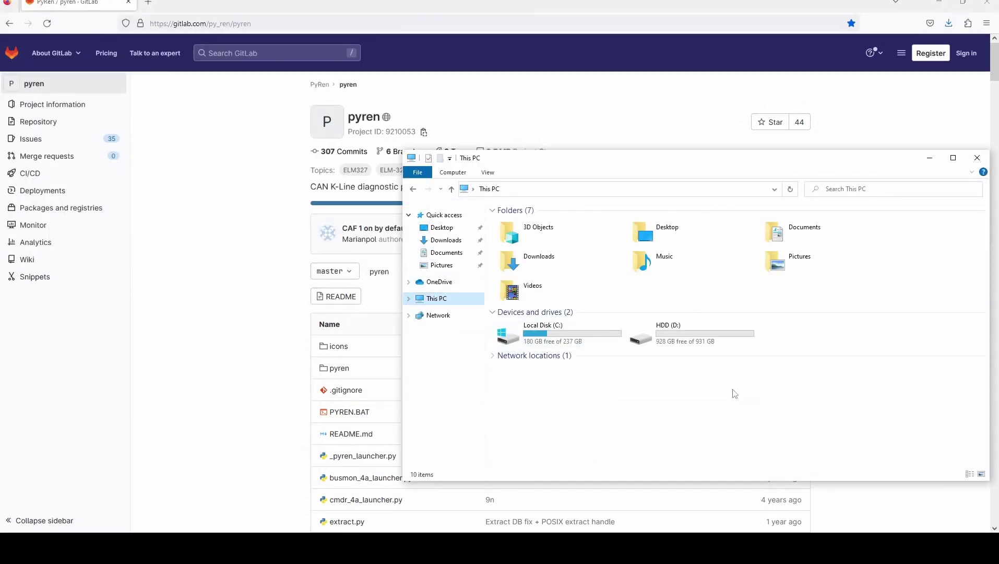
double_click(700, 346)
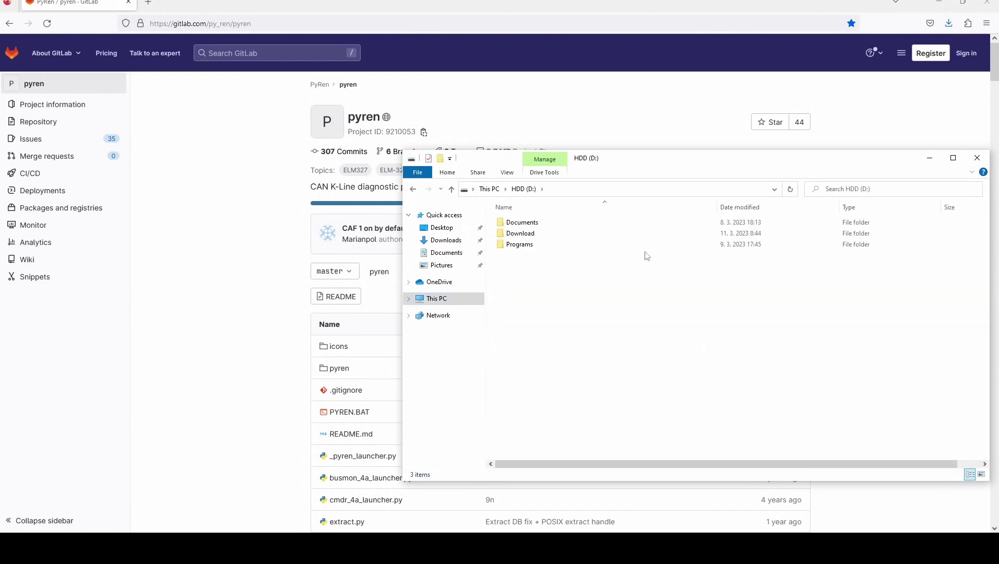
double_click(598, 235)
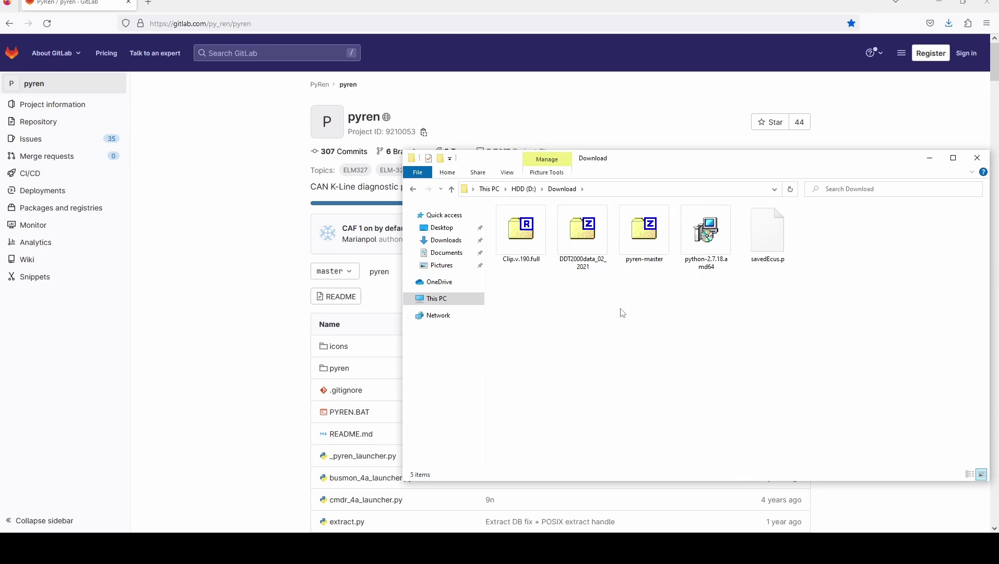
Step: Extract the pyren-master archive with 7-Zip into its own pyren-master folder and open that folder
left_click(646, 236)
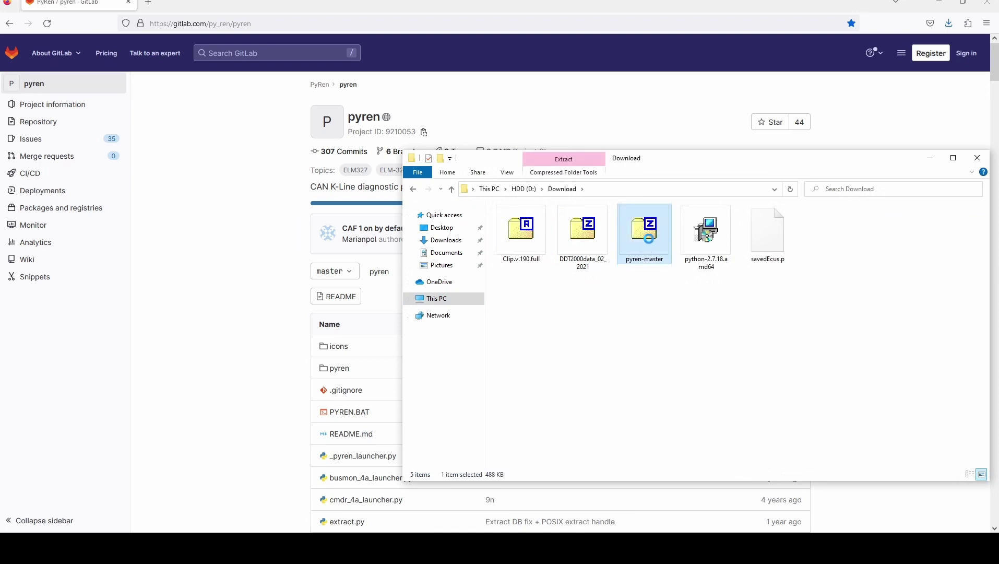
right_click(650, 241)
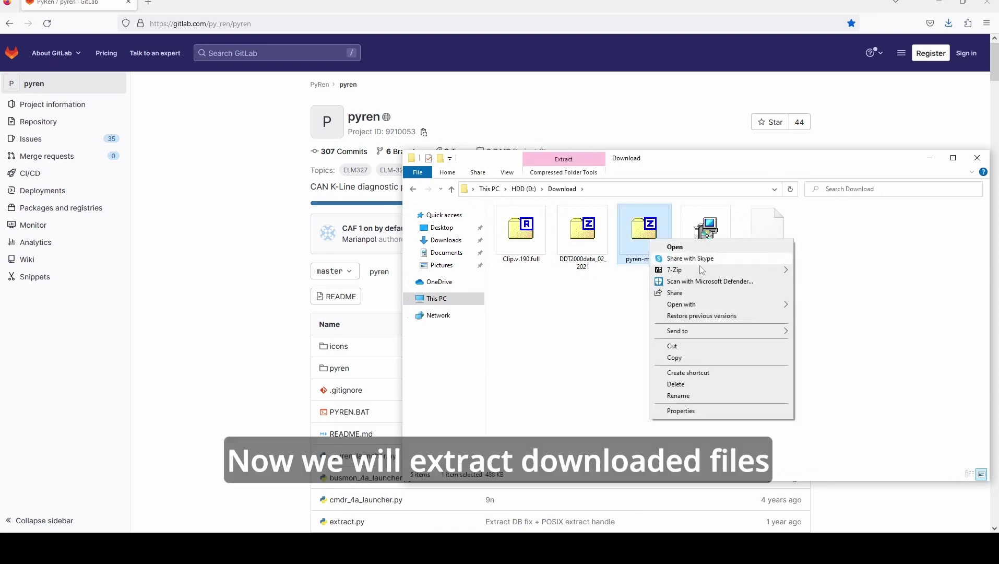
mouse_move(730, 271)
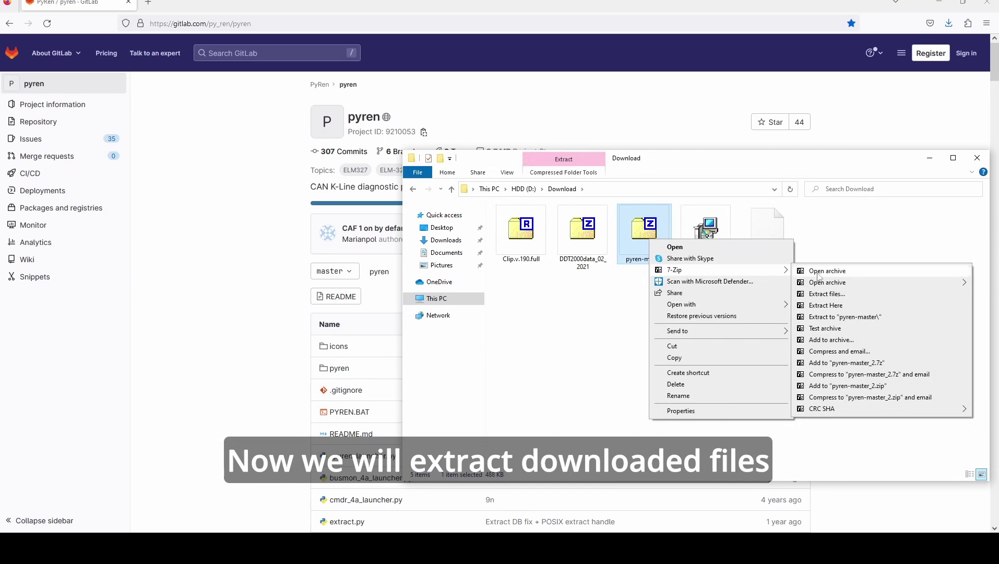
left_click(880, 316)
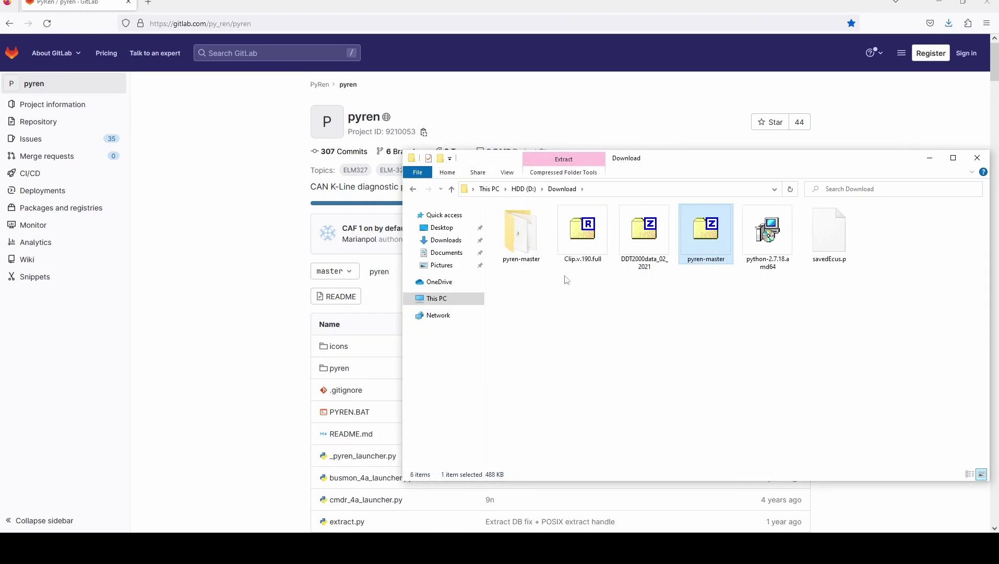
double_click(544, 258)
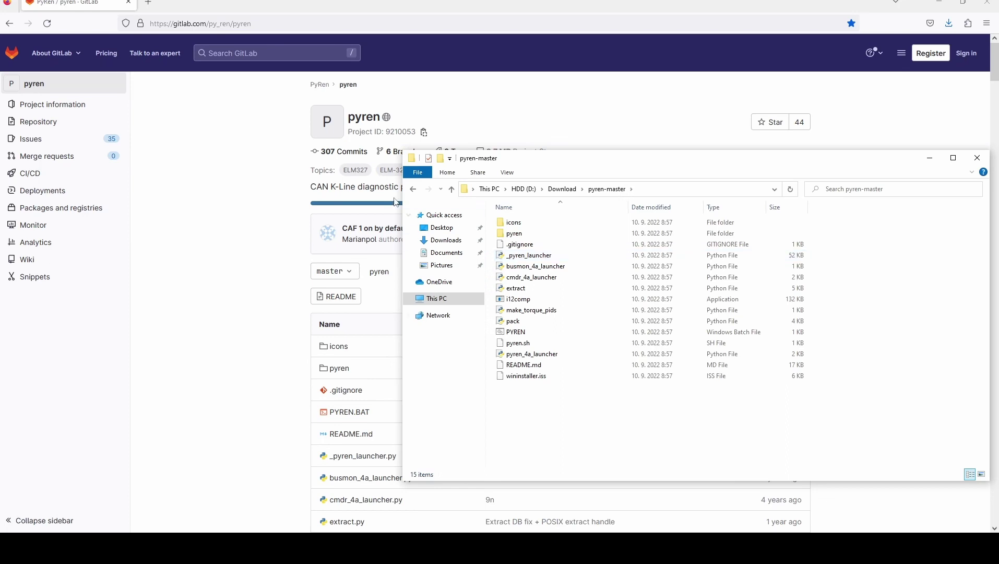
Step: Move the extracted pyren-master folder from Download into the Documents folder on HDD (D:)
left_click(413, 189)
right_click(506, 239)
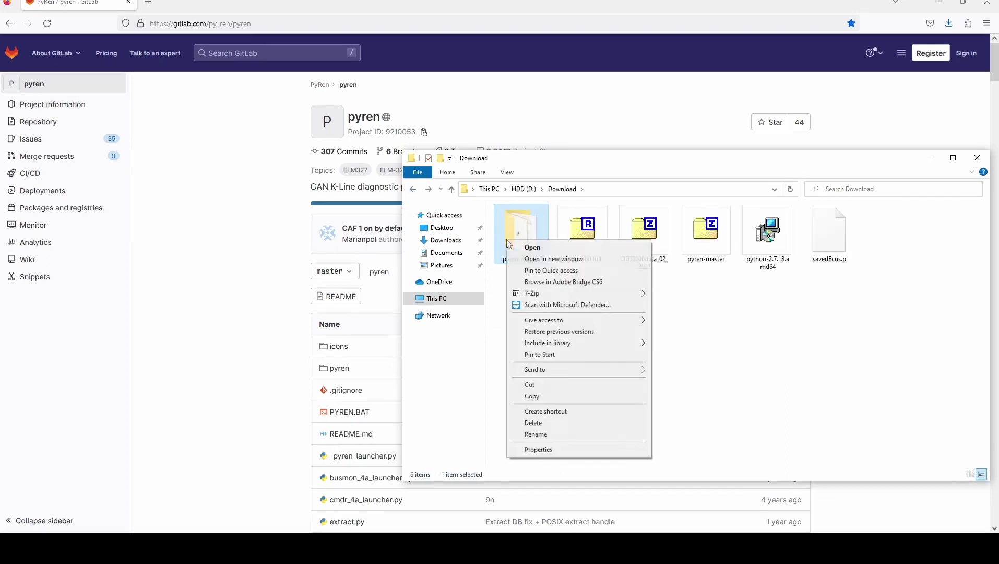
left_click(592, 386)
left_click(524, 189)
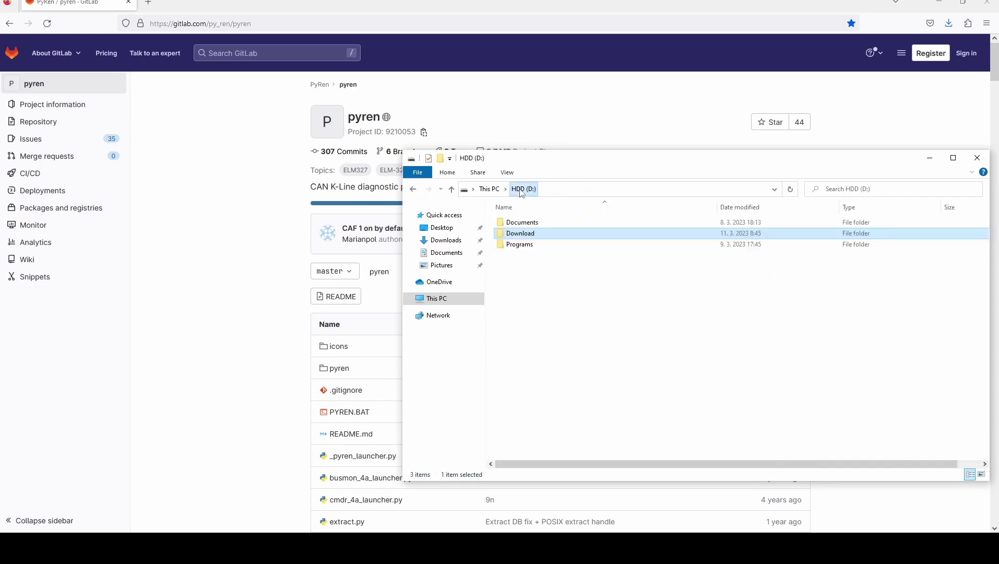
double_click(522, 222)
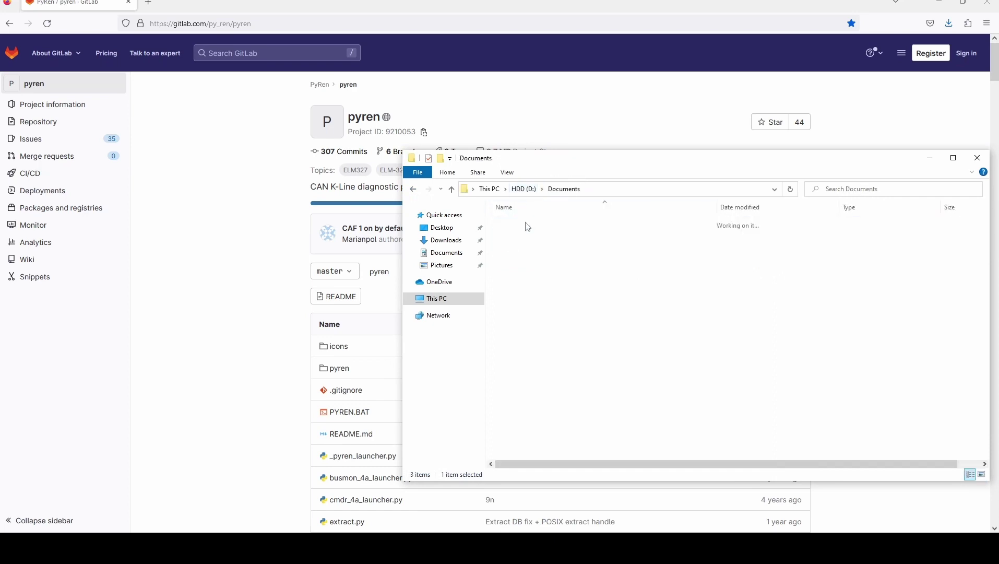
right_click(523, 266)
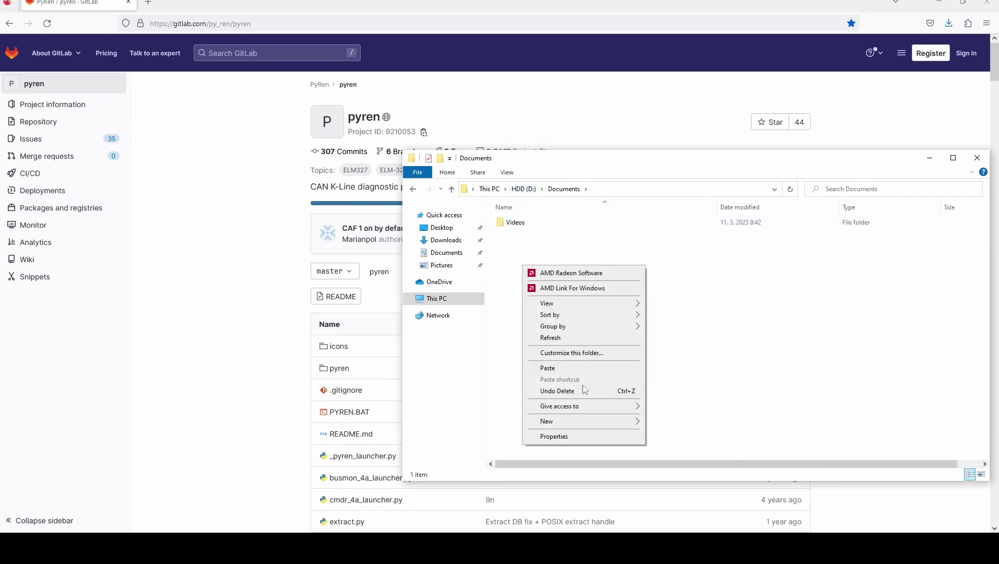
left_click(576, 368)
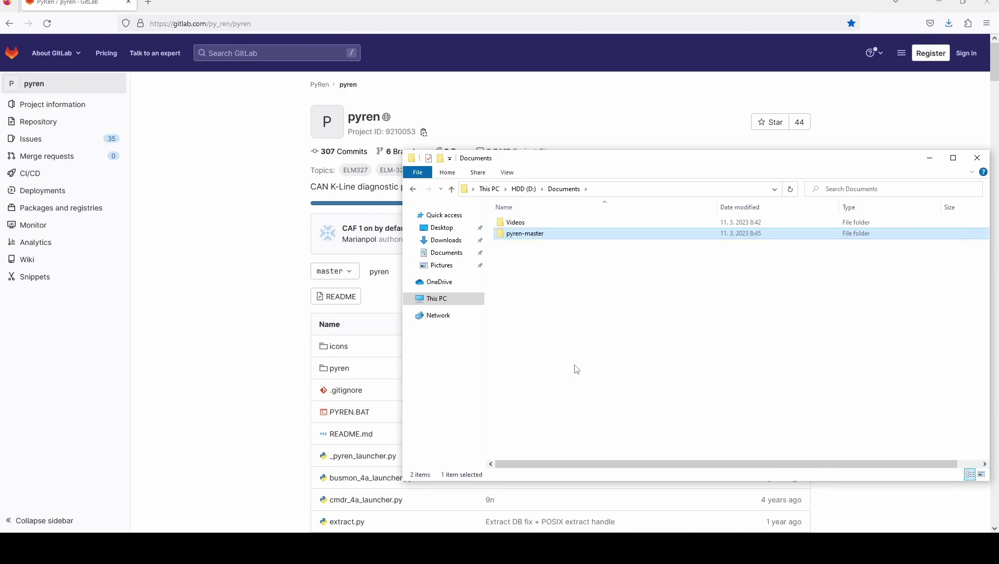
left_click(576, 353)
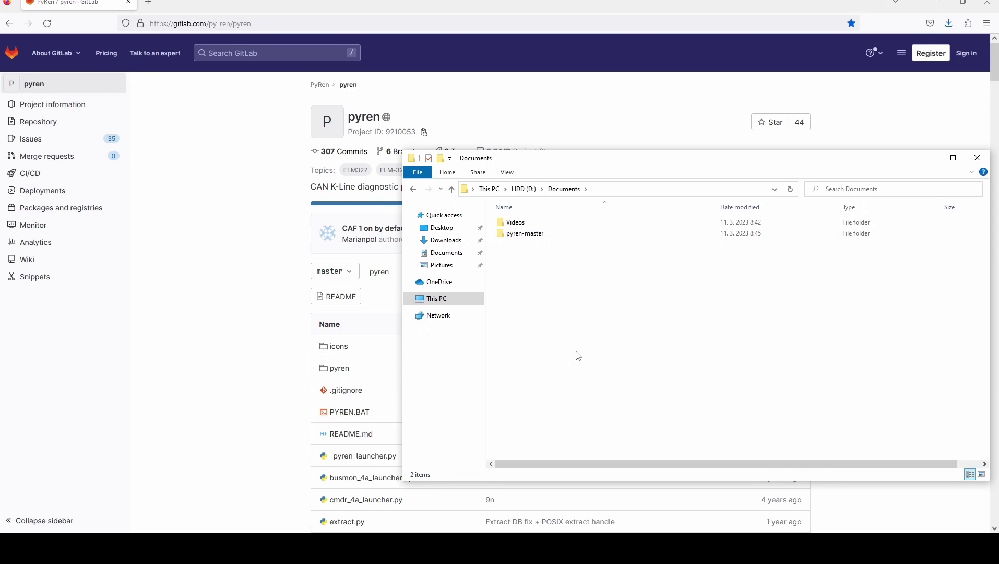
Step: Switch to Firefox, show the bookmarks toolbar and open the bookmarked PyRen folder on Google Drive
left_click(540, 90)
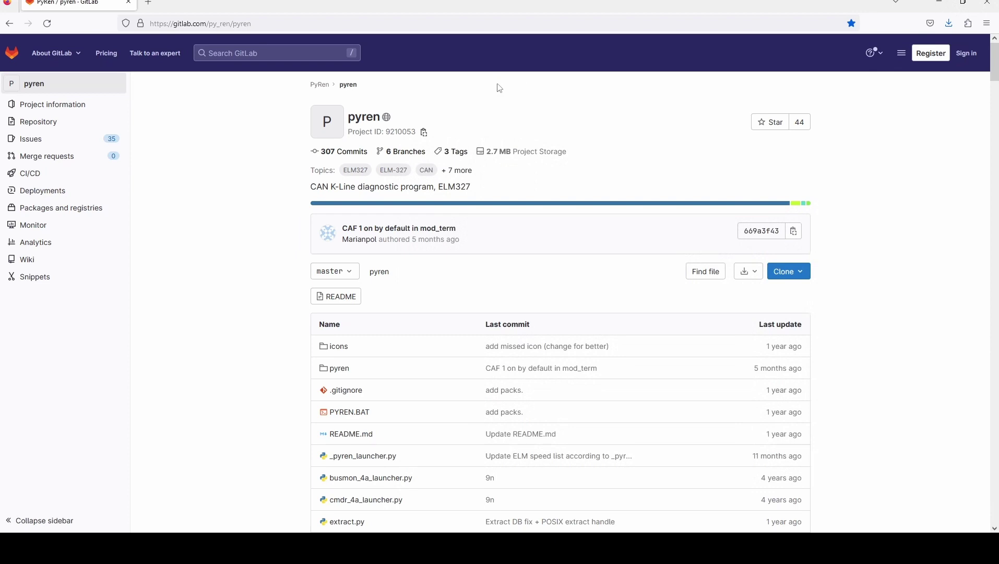
key("ctrl+shift+b")
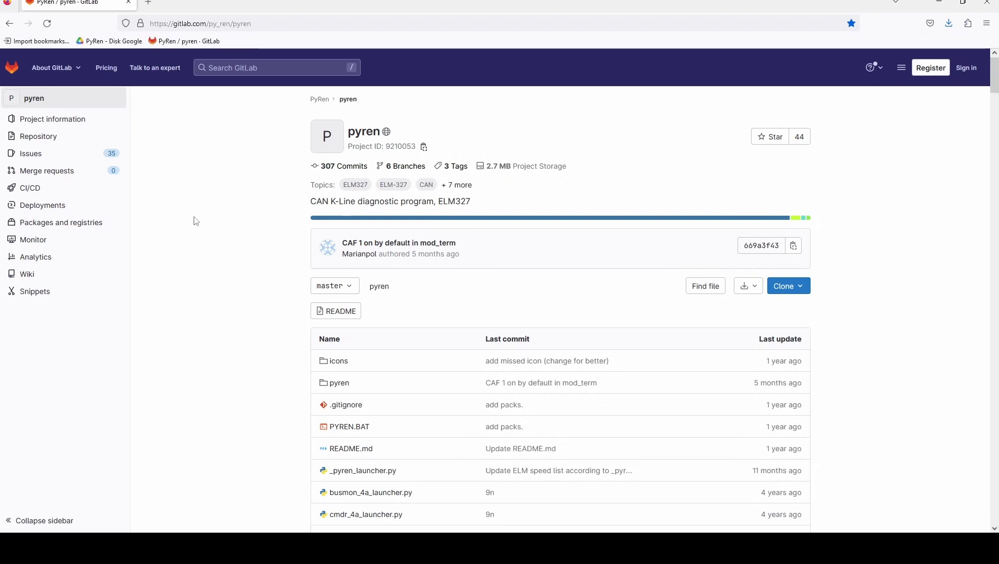
left_click(134, 47)
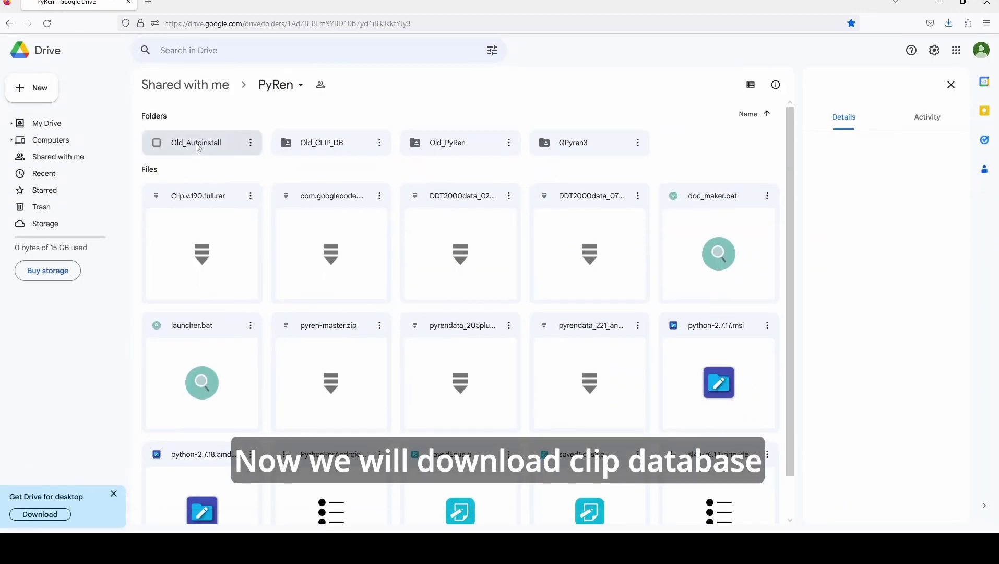
Step: Try to download Clip.v.190.full.rar from the PyRen Drive folder without a virus scan
right_click(194, 202)
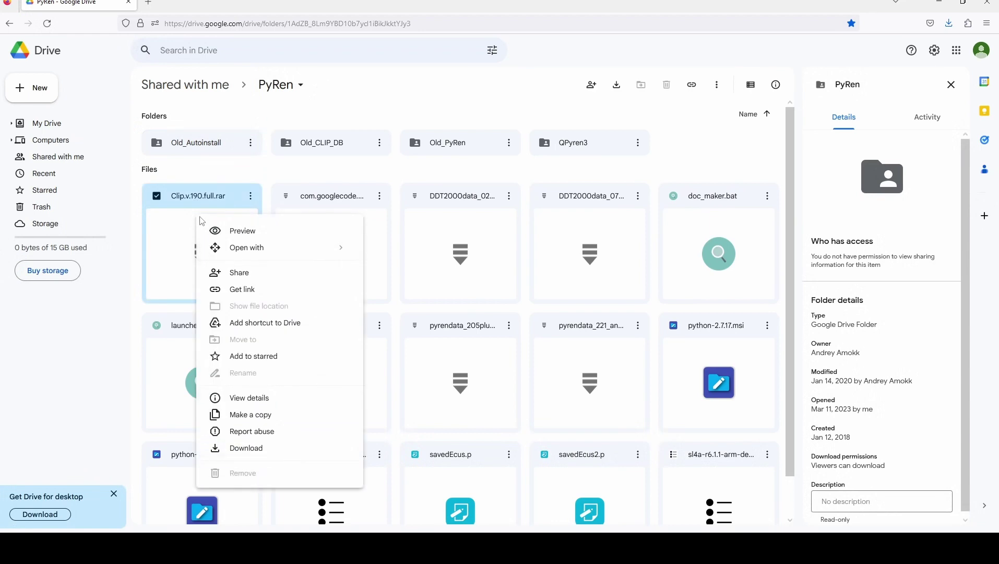
left_click(244, 450)
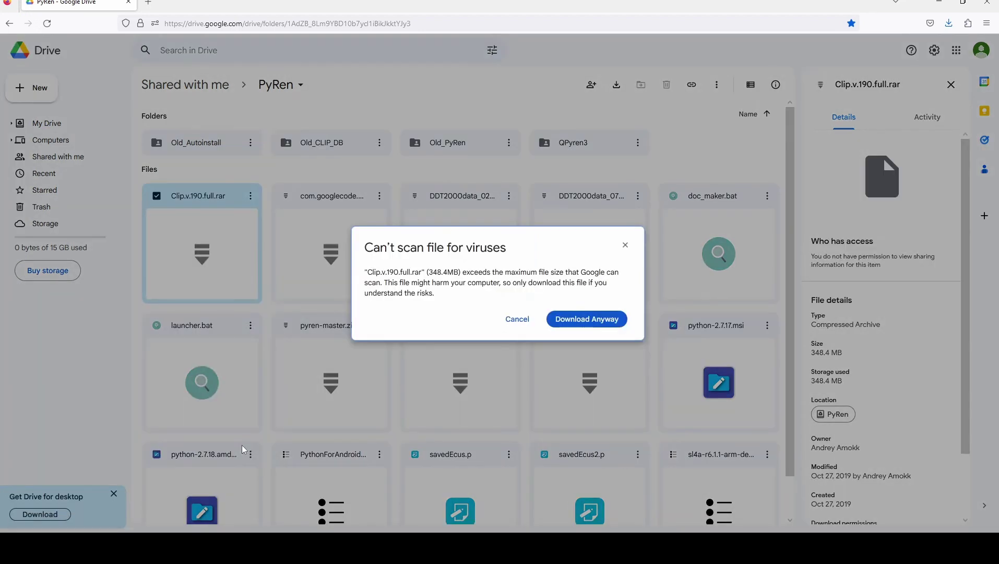
left_click(587, 318)
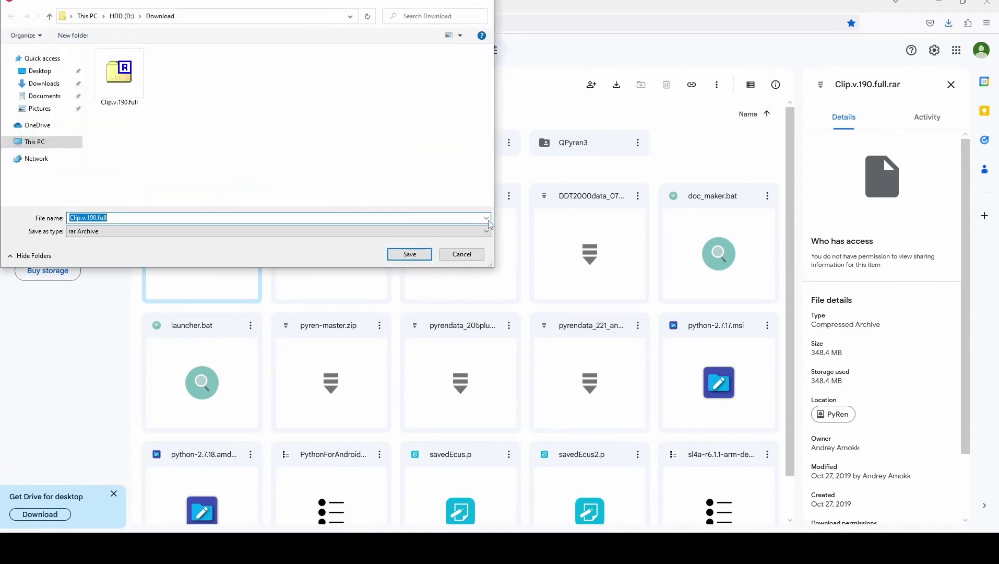
left_click(462, 254)
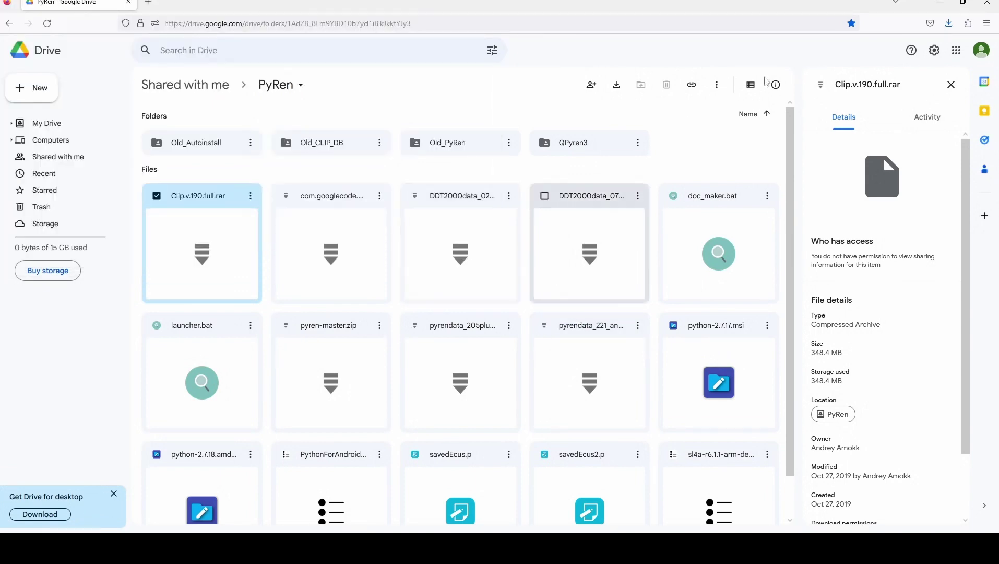
Step: Minimize the browser and open the Download folder on HDD (D:) in a new File Explorer window
left_click(938, 3)
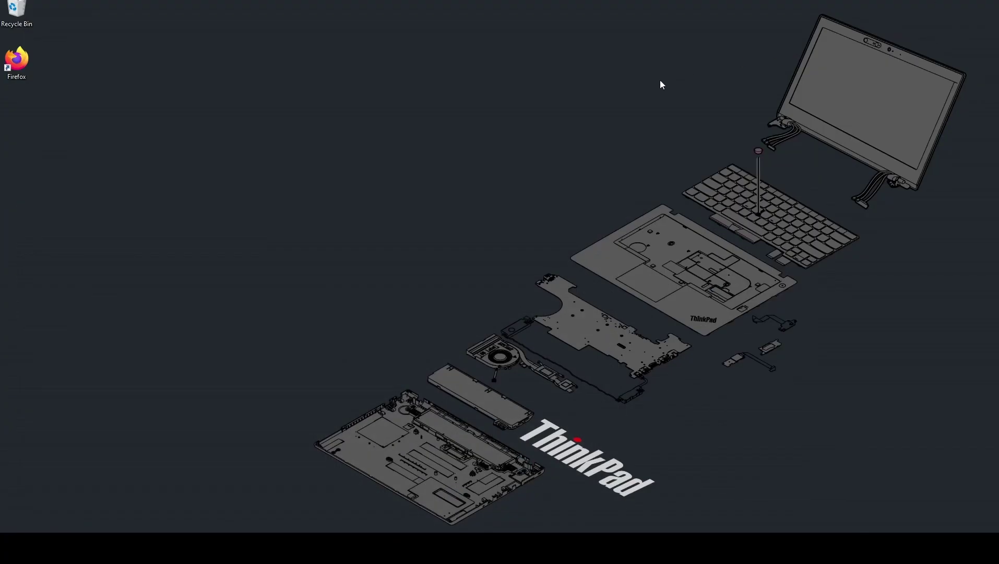
key("super+e")
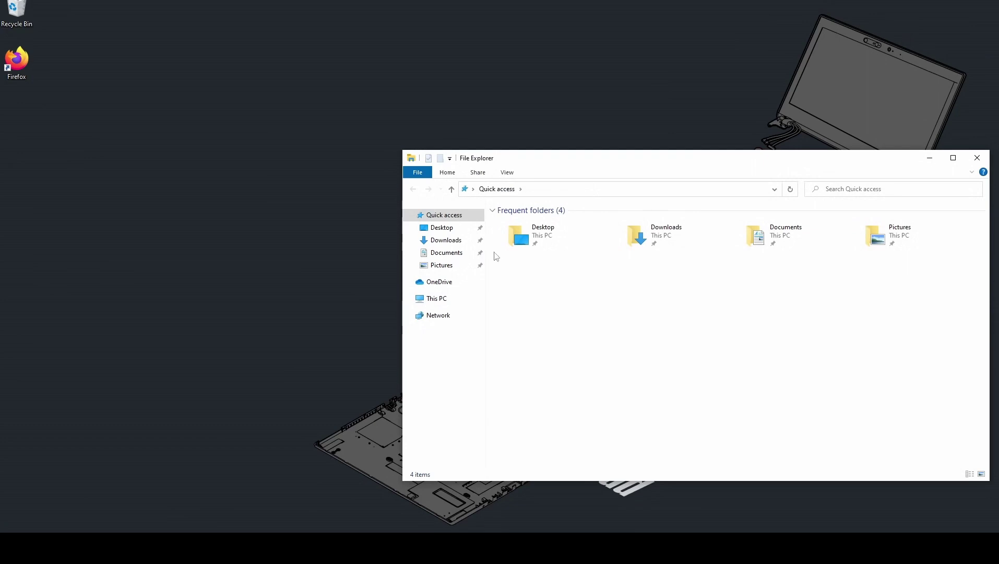
left_click(449, 298)
double_click(656, 329)
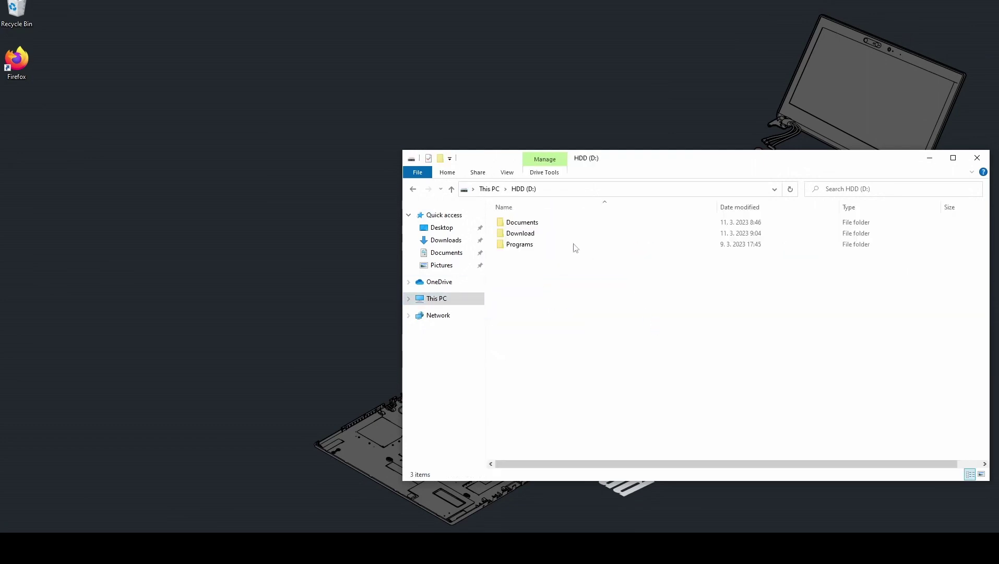
double_click(560, 234)
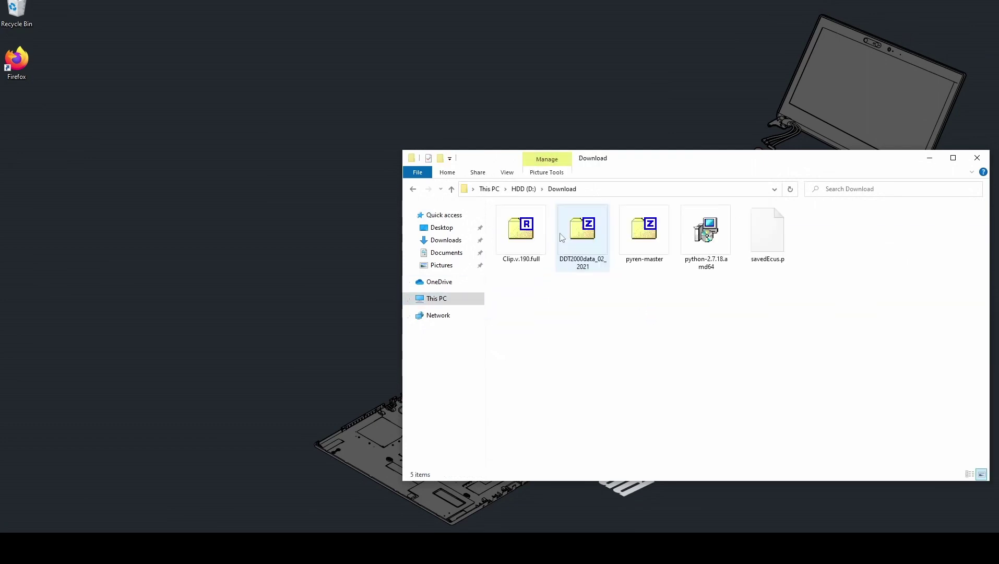
Step: Extract the Clip.v.190.full archive with 7-Zip into its own Clip.v.190.full folder
left_click(525, 239)
right_click(525, 239)
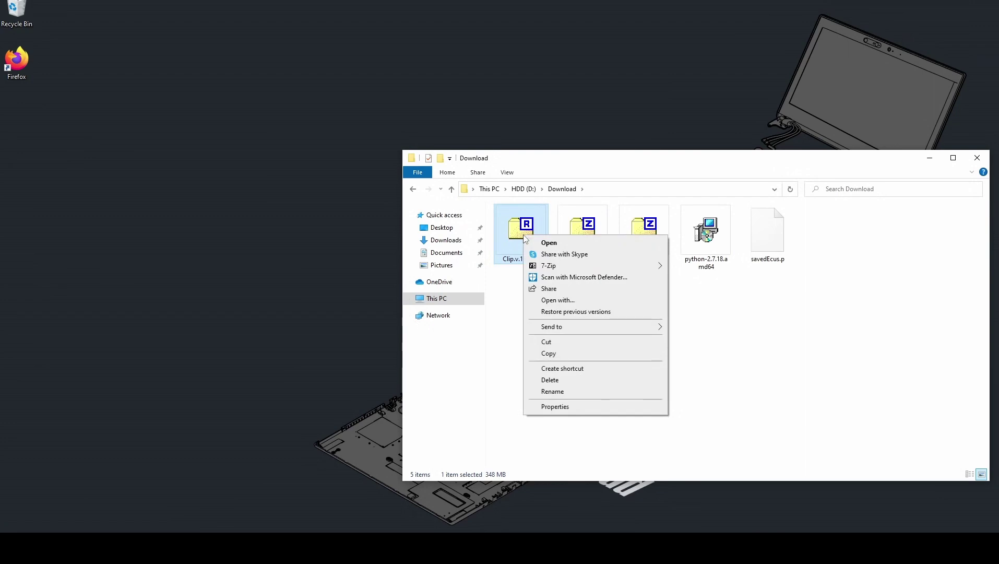
mouse_move(550, 267)
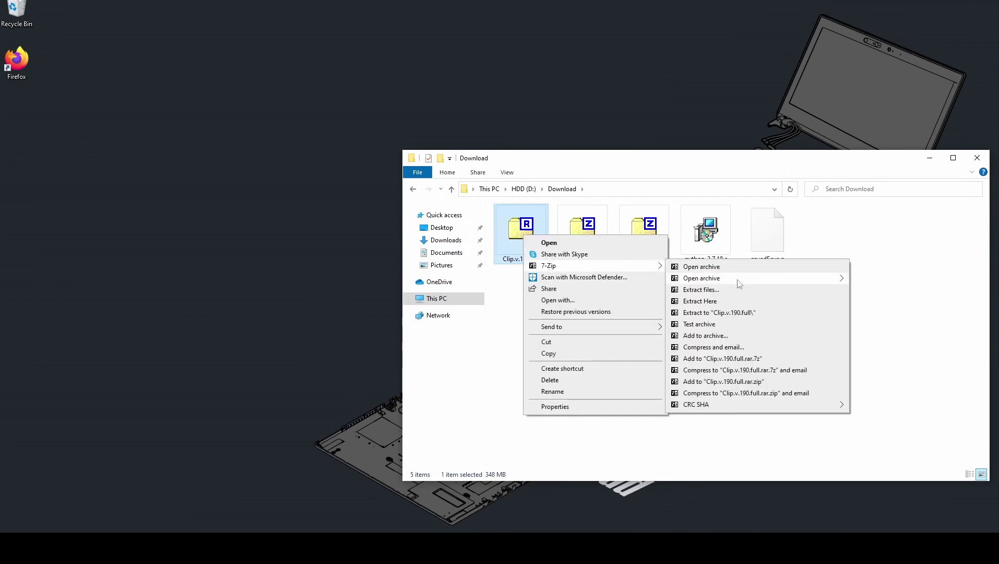
left_click(757, 312)
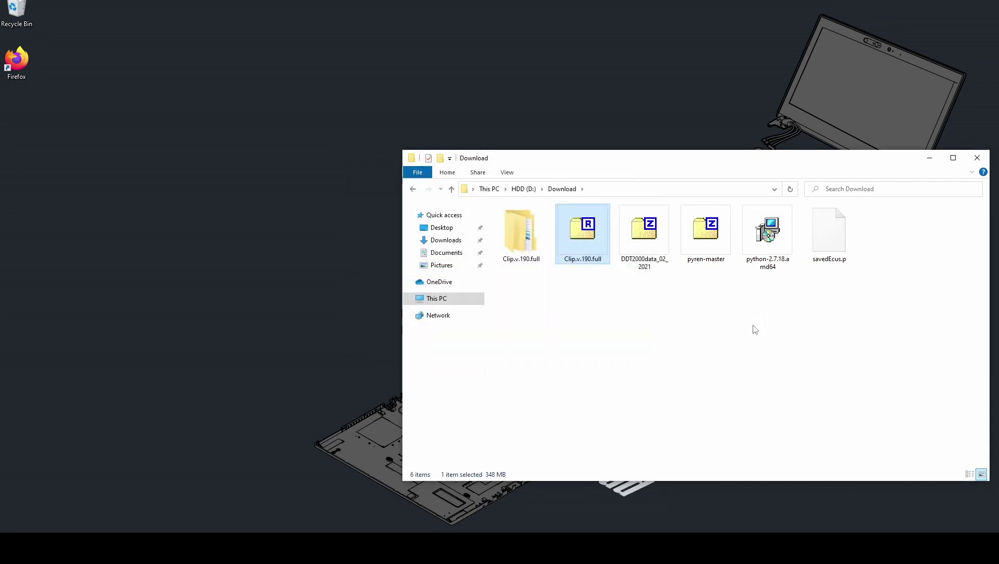
left_click(568, 283)
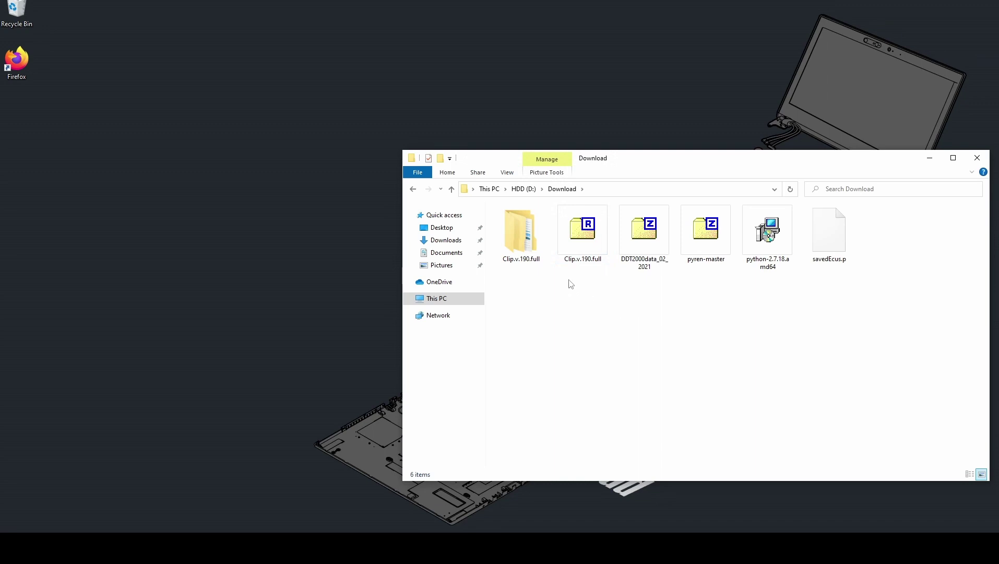
Step: Copy all folders inside the extracted Clip.v.190.full folder into Documents\pyren-master on HDD (D:)
double_click(533, 245)
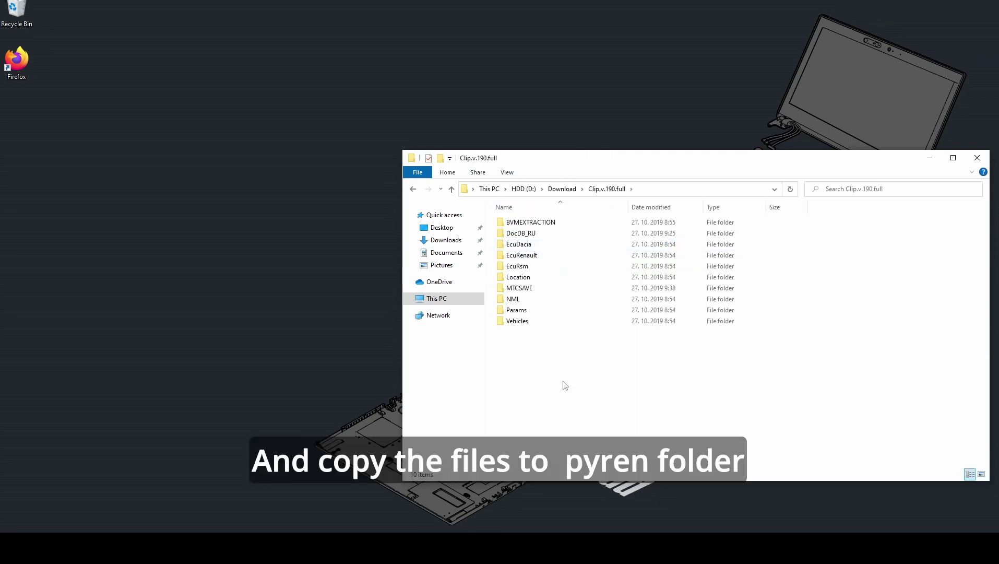
left_click_drag(565, 385, 519, 214)
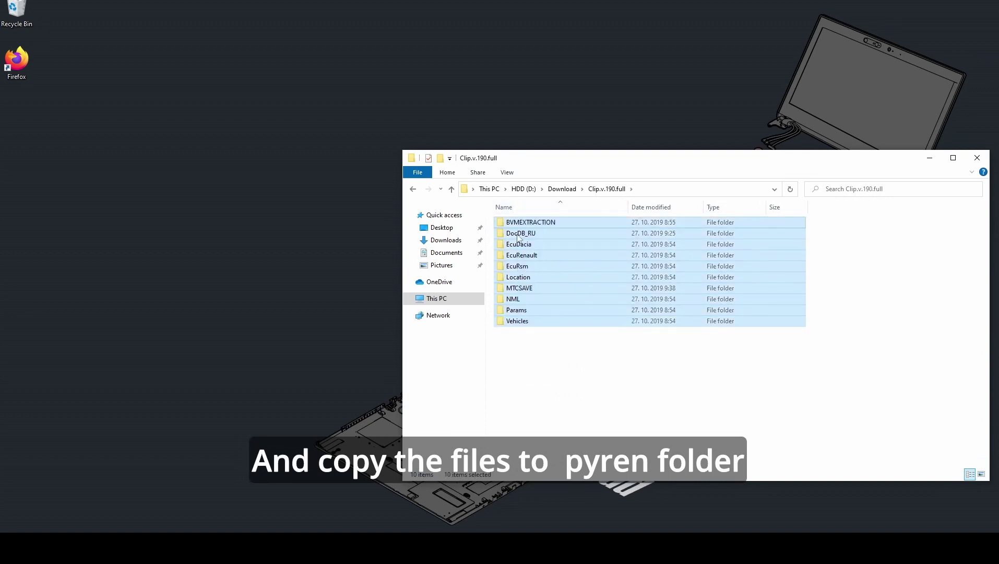
right_click(521, 270)
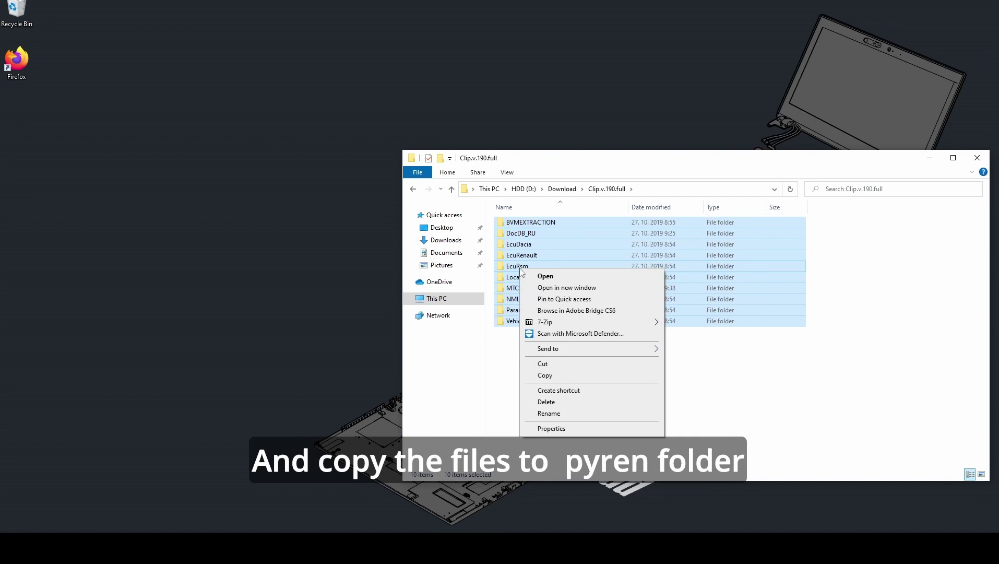
left_click(574, 375)
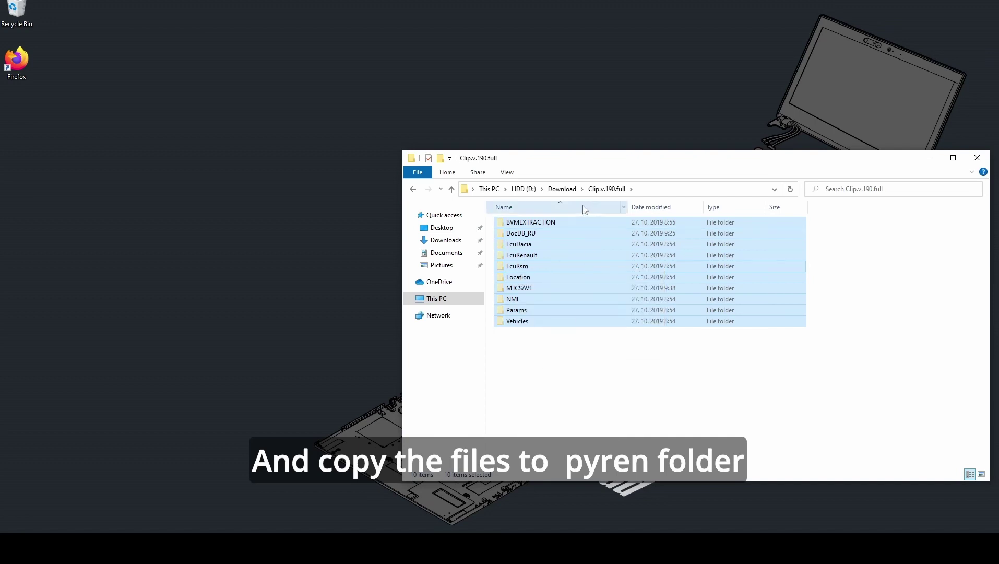
left_click(523, 189)
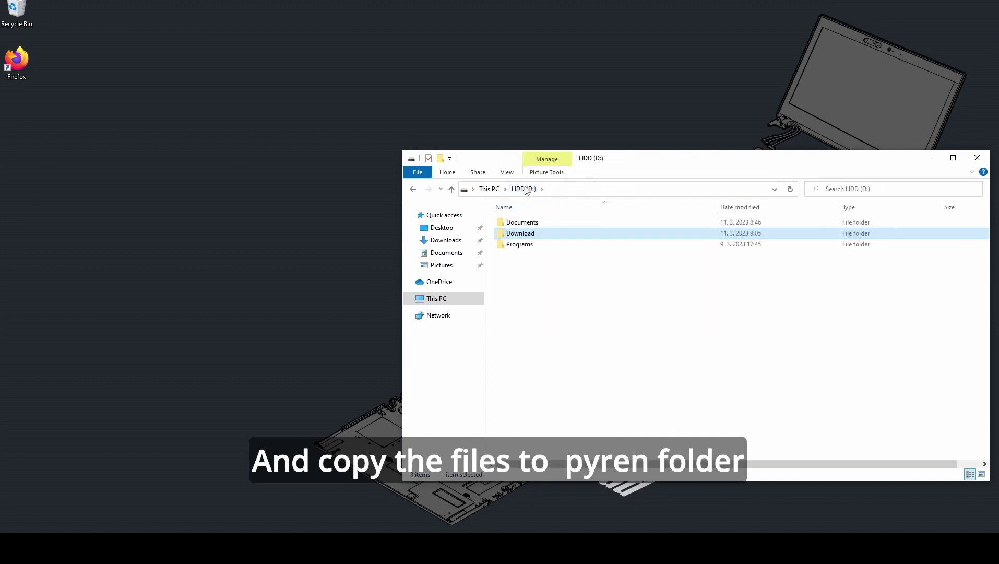
double_click(526, 223)
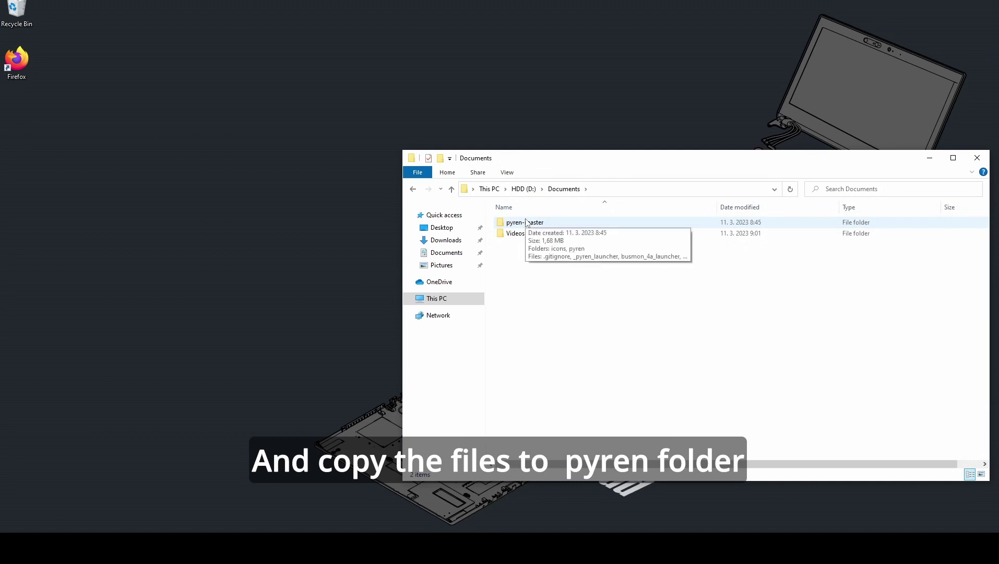
double_click(526, 223)
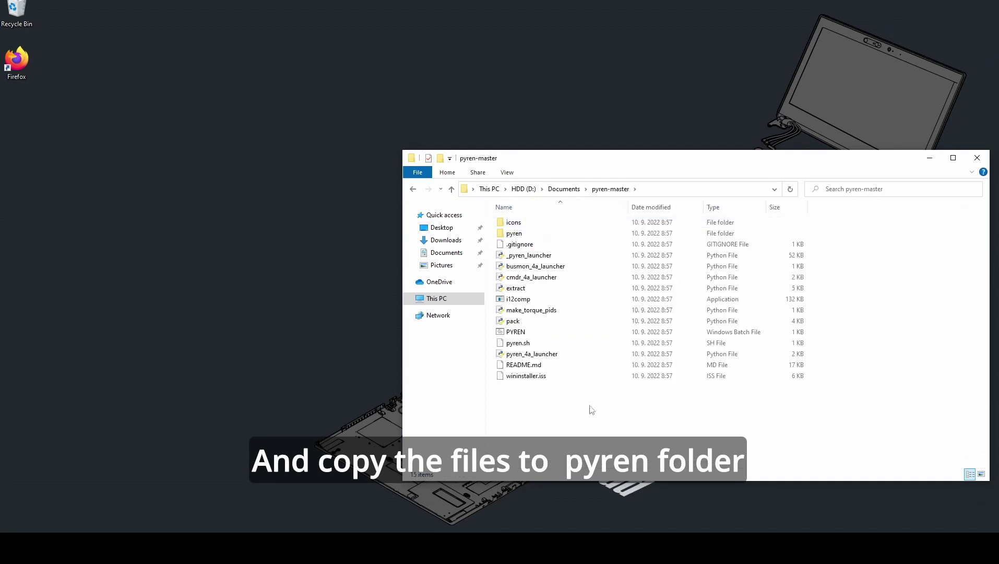
right_click(621, 424)
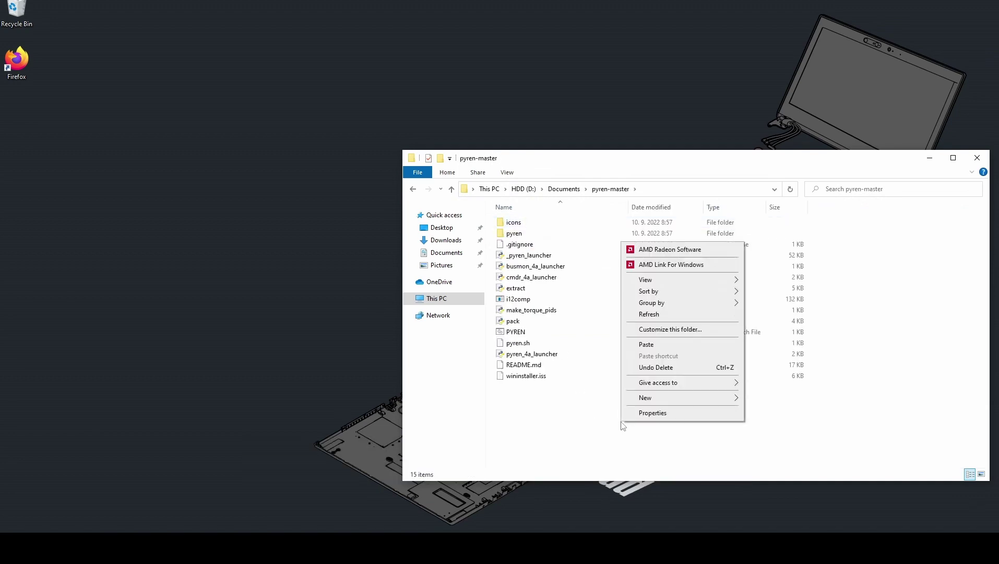
left_click(645, 344)
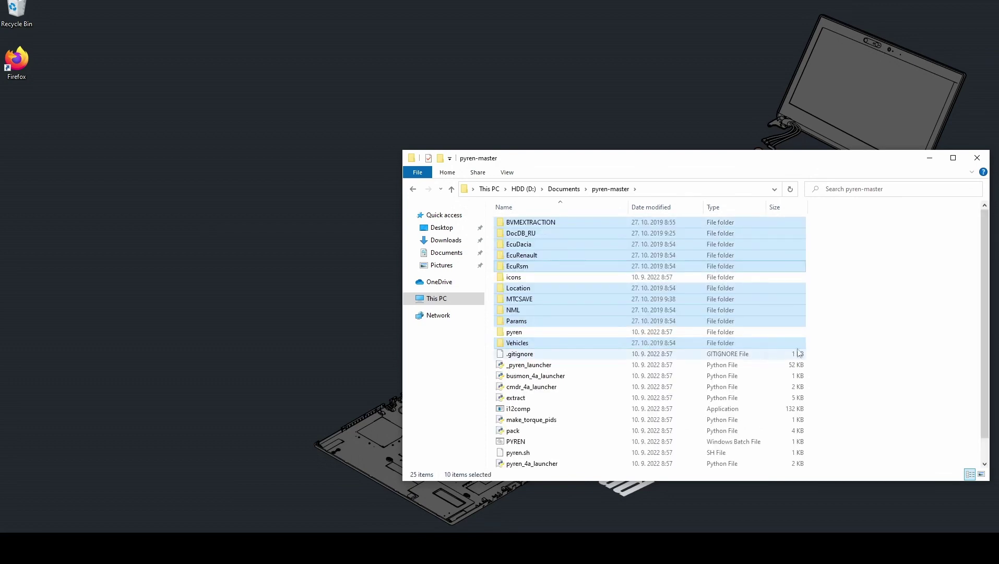
left_click(838, 336)
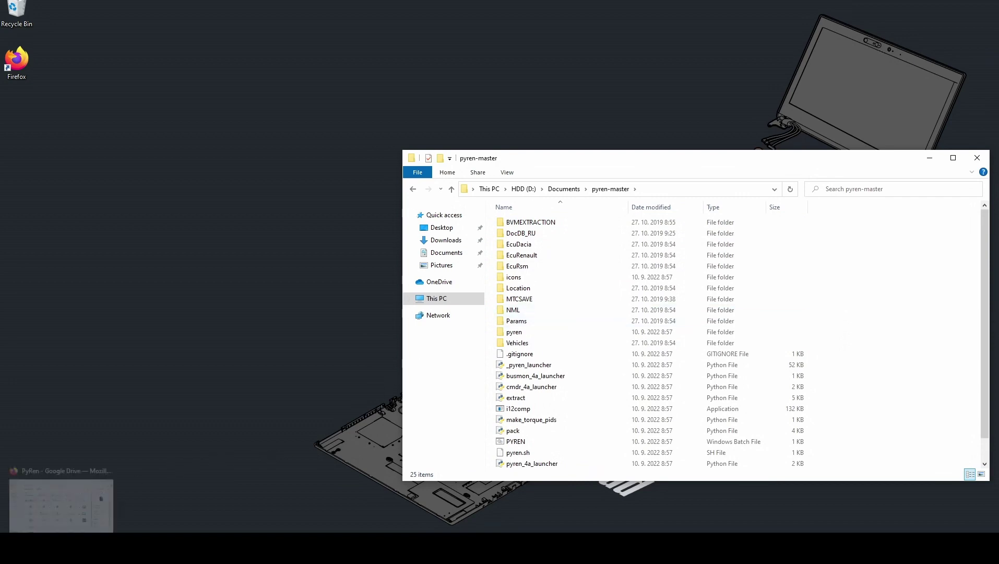
Step: Try to download savedEcus.p from the PyRen Drive folder in Firefox, and minimize the browser
left_click(73, 548)
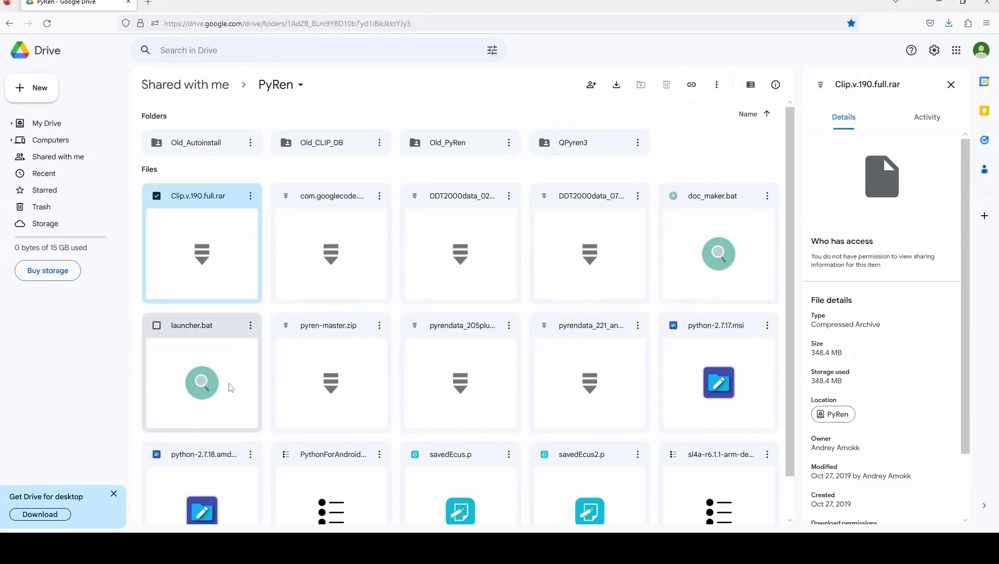
left_click(320, 176)
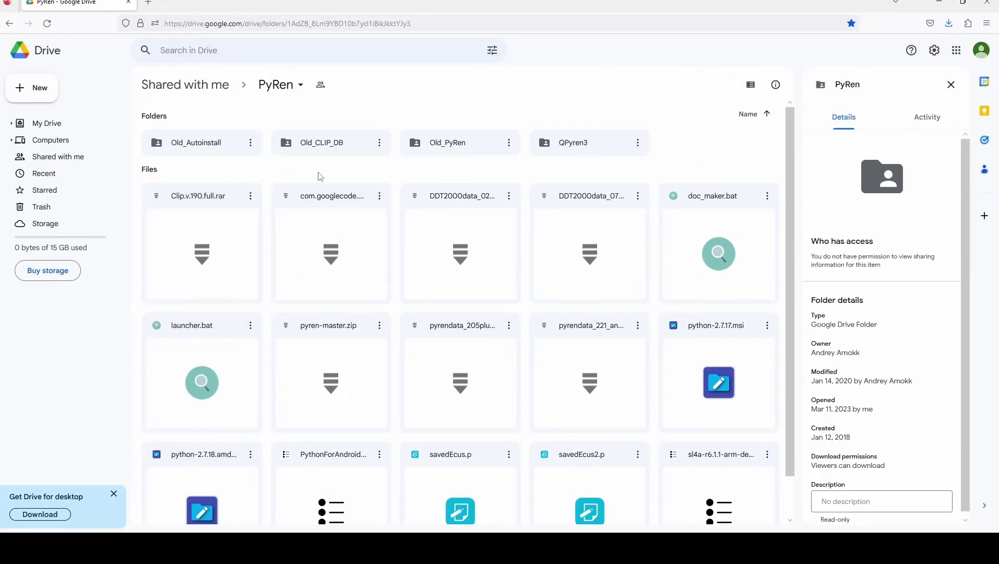
scroll(320, 176, "down", 1)
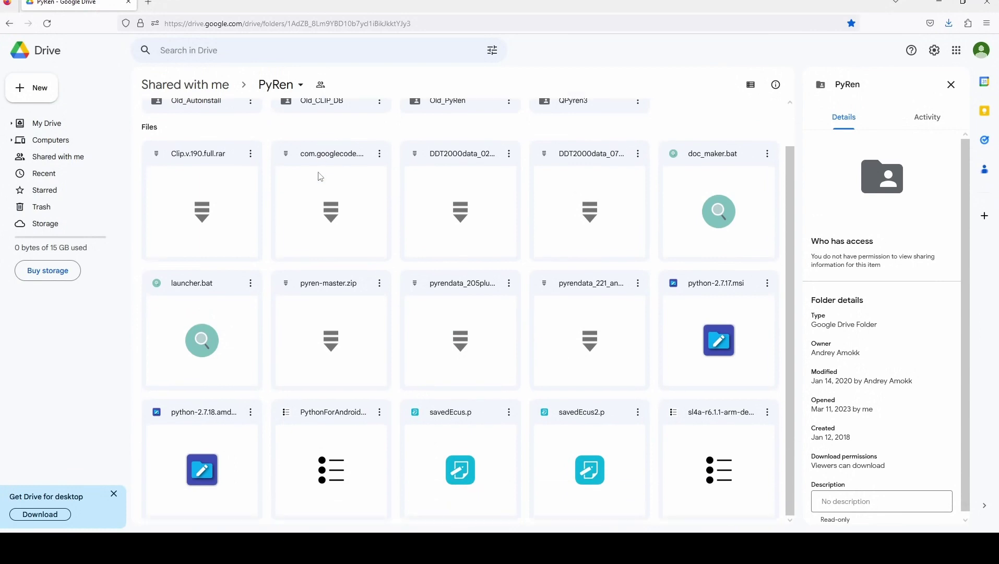
left_click(461, 418)
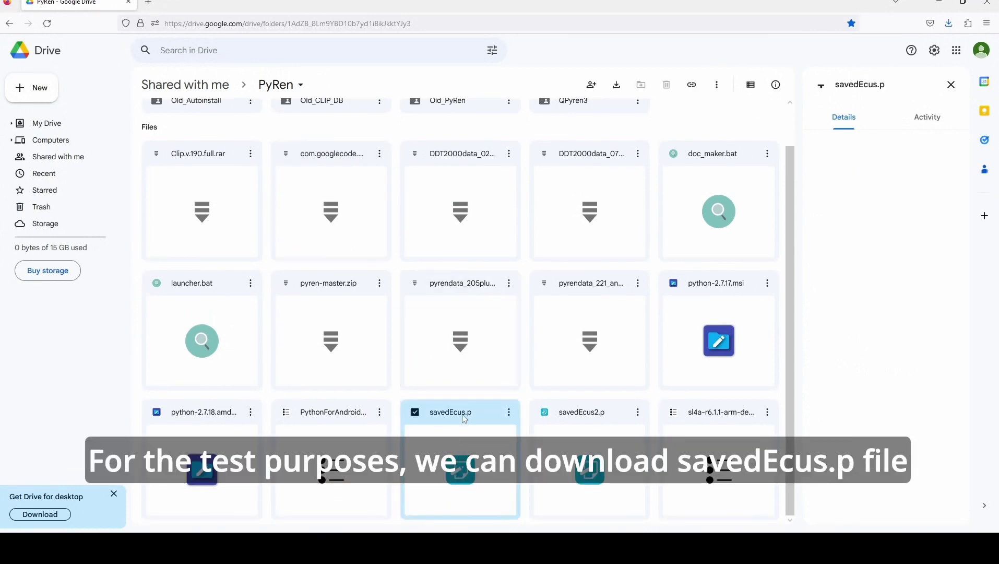
right_click(450, 438)
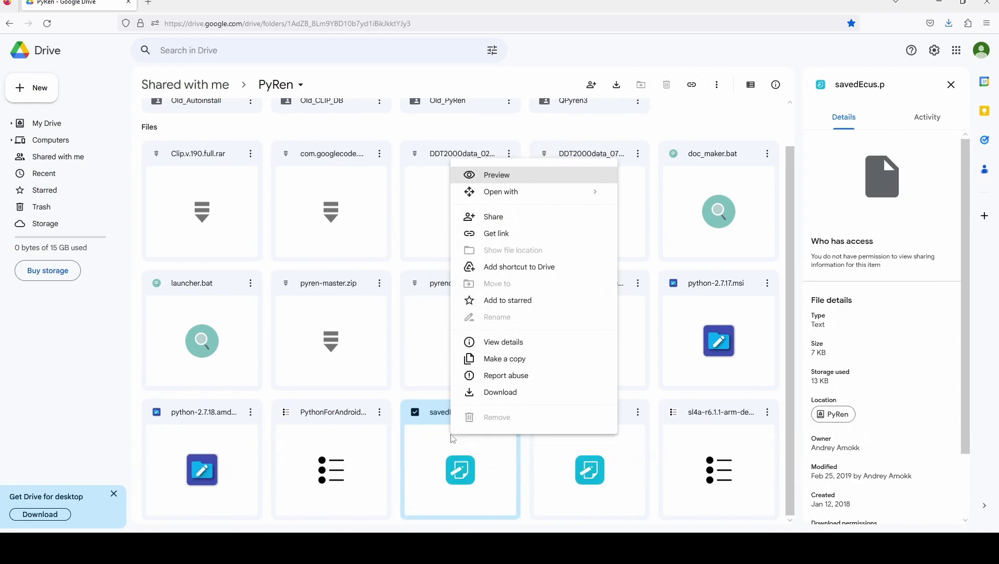
left_click(496, 395)
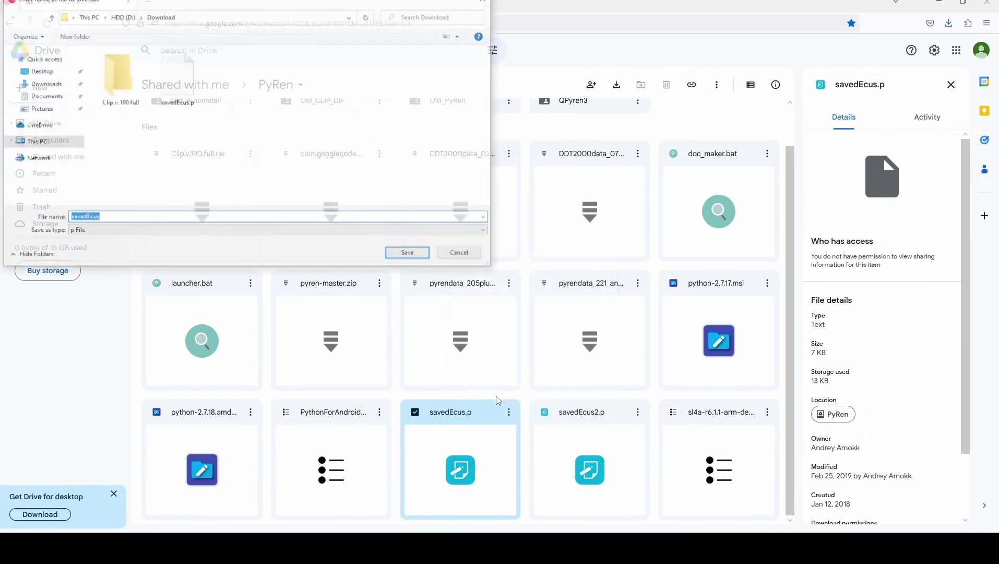
left_click(462, 257)
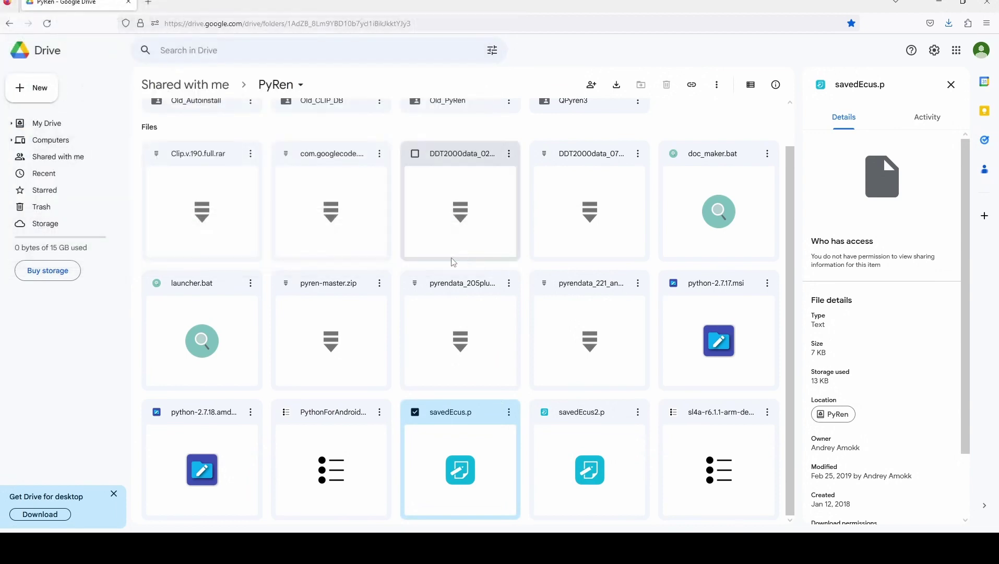
left_click(934, 5)
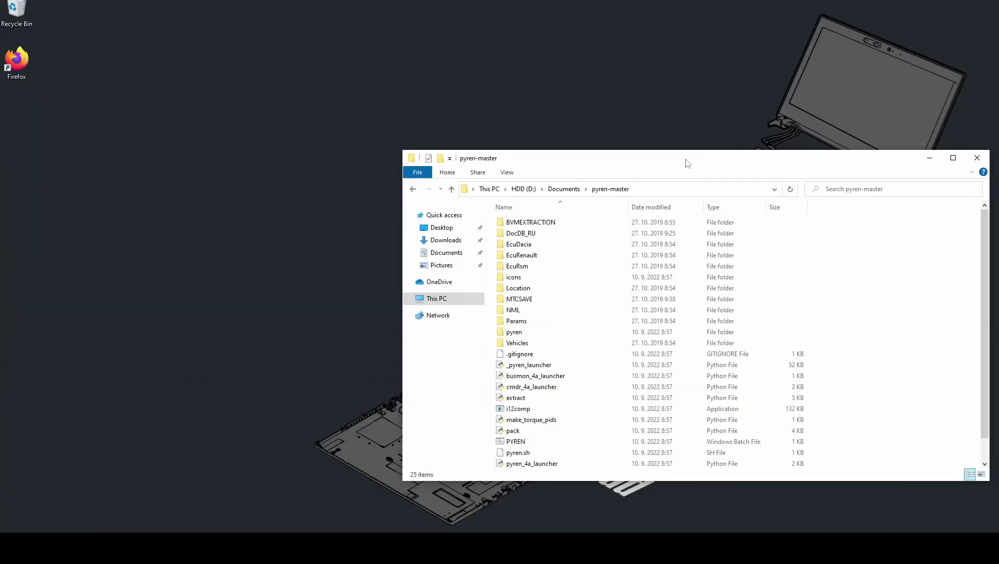
Step: Move savedEcus.p from the Download folder on HDD (D:) into the Documents\pyren-master\pyren folder
left_click(524, 189)
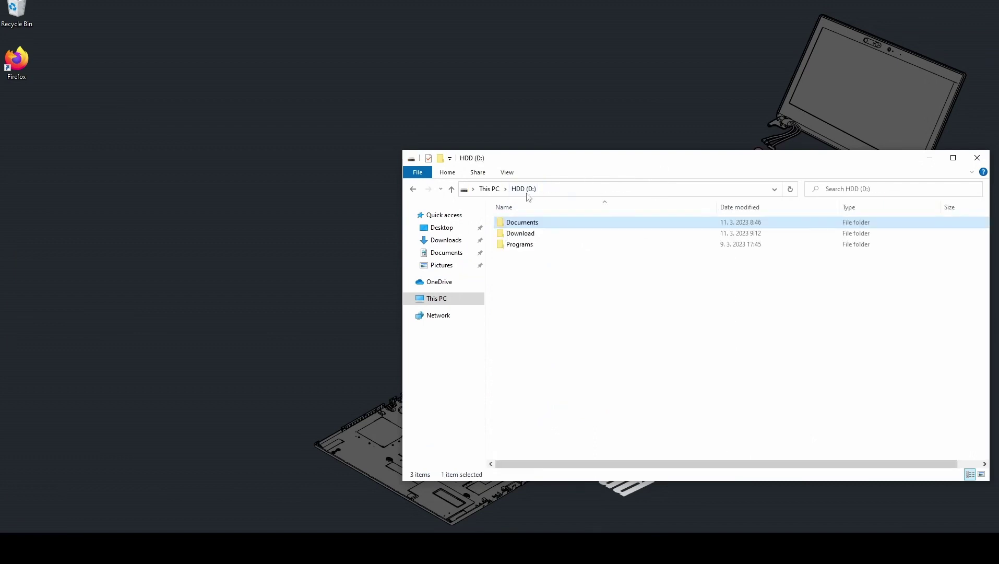
double_click(527, 231)
left_click(812, 240)
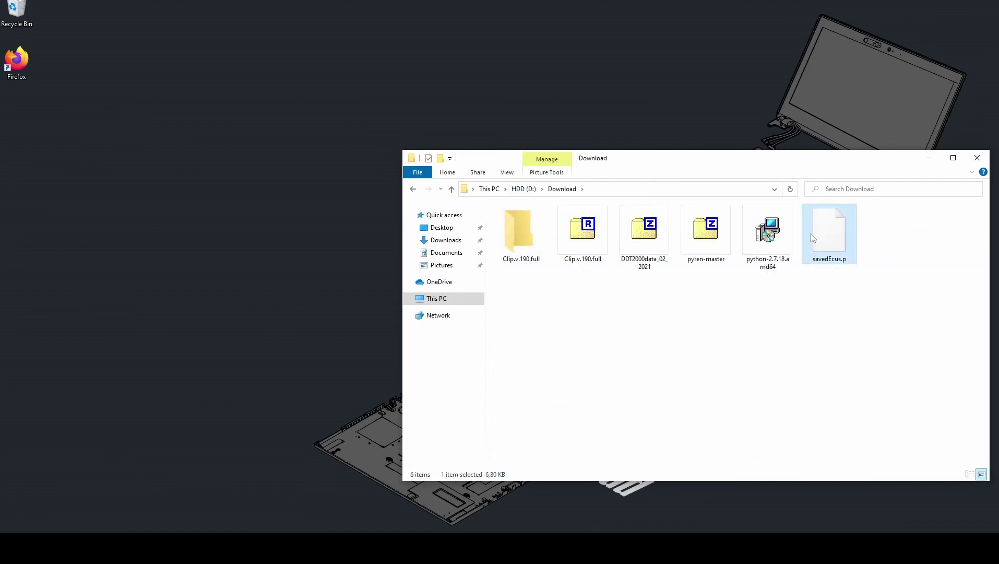
right_click(812, 234)
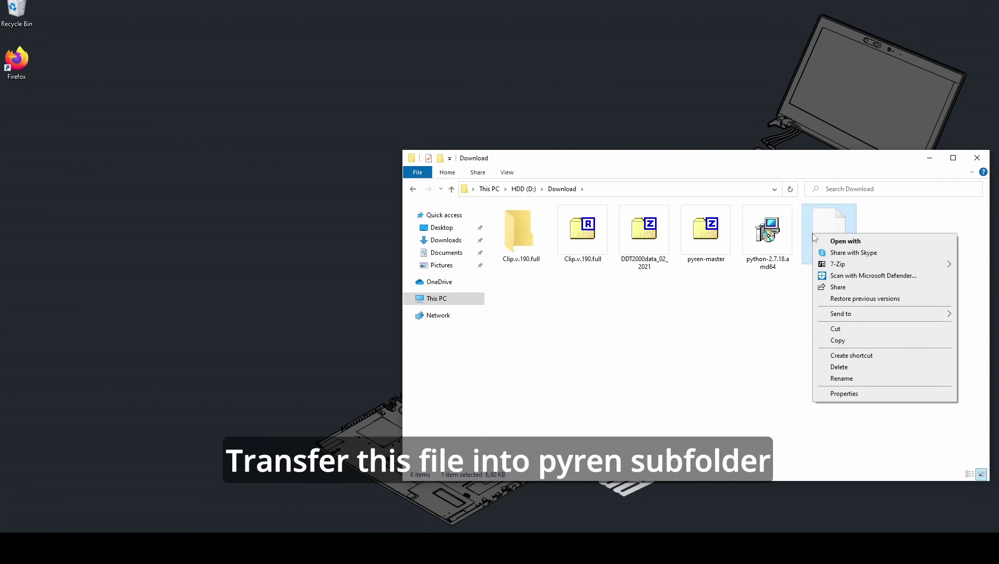
left_click(835, 328)
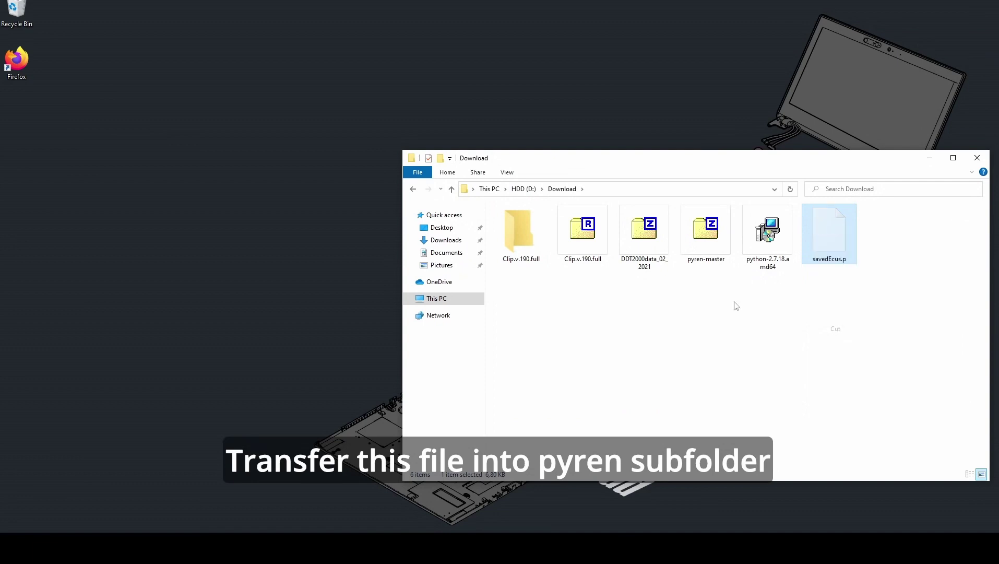
left_click(524, 189)
left_click(562, 224)
double_click(563, 224)
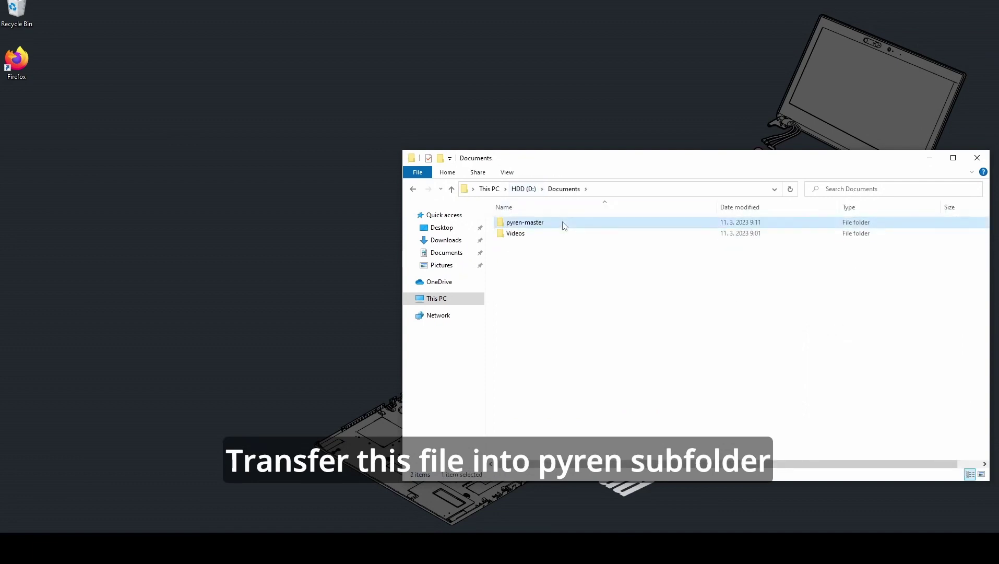
double_click(563, 224)
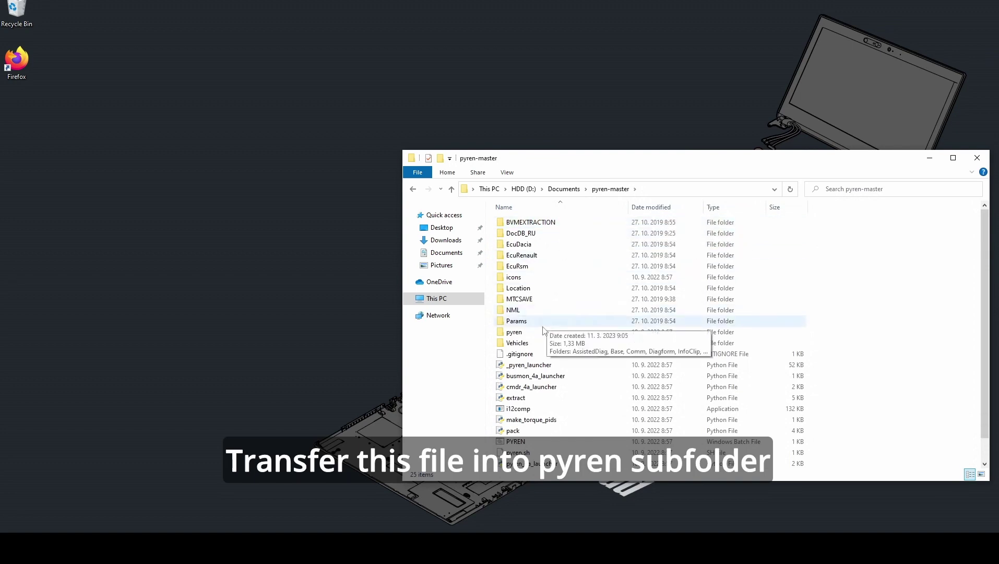
left_click(603, 335)
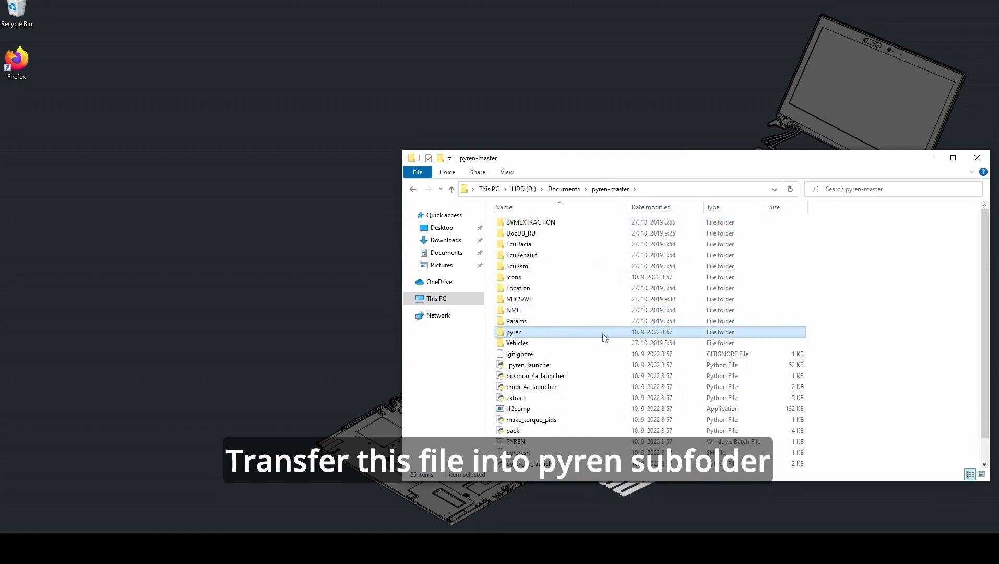
double_click(549, 334)
right_click(854, 251)
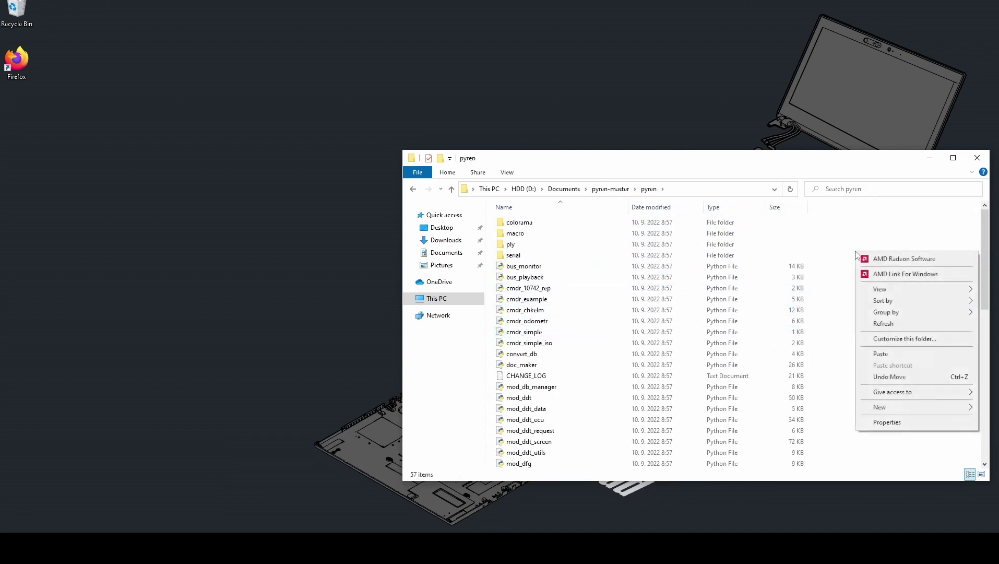
left_click(897, 360)
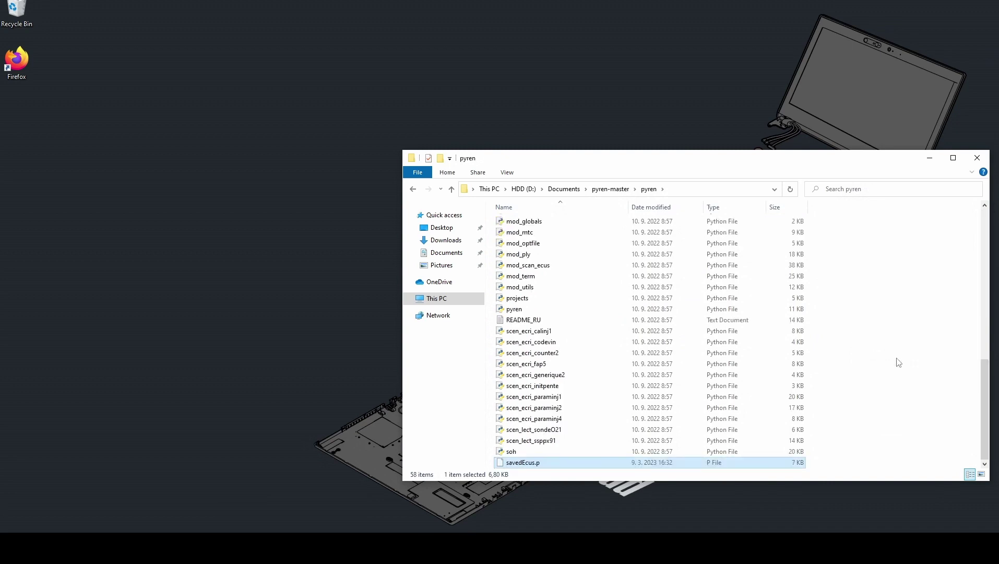
left_click(899, 362)
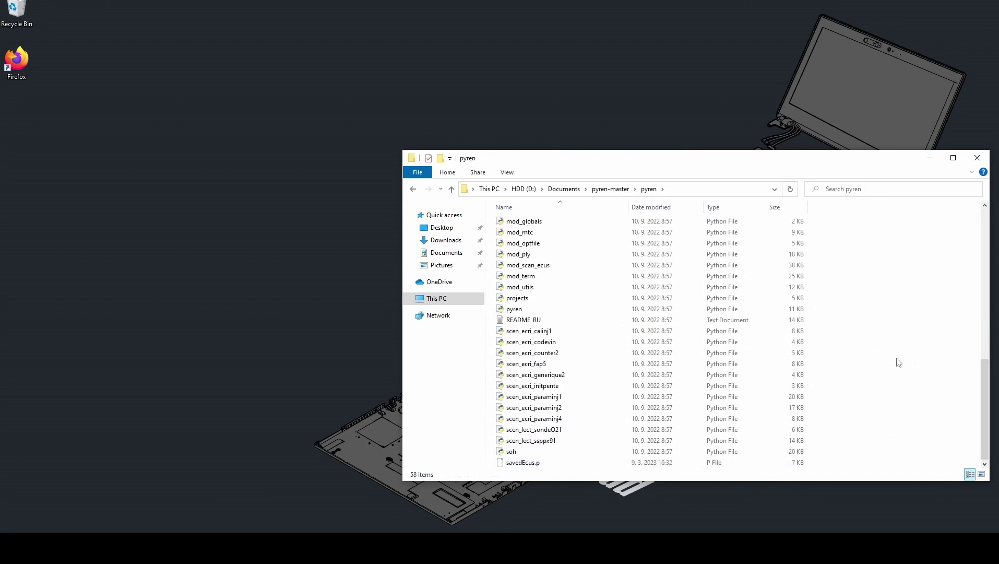
Step: Return to the pyren-master folder, enlarging its window, and run _pyren_launcher
left_click(417, 191)
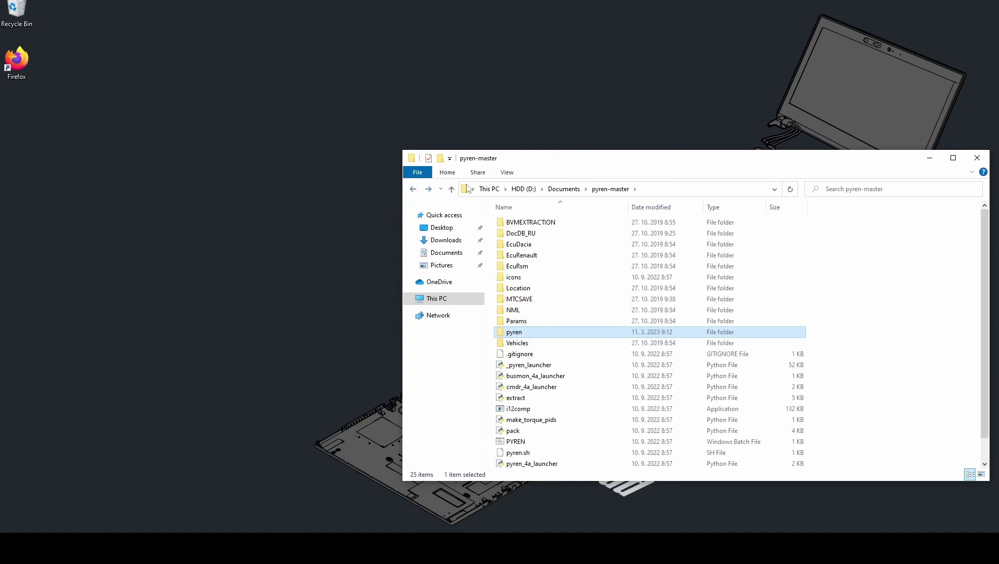
left_click_drag(550, 163, 350, 84)
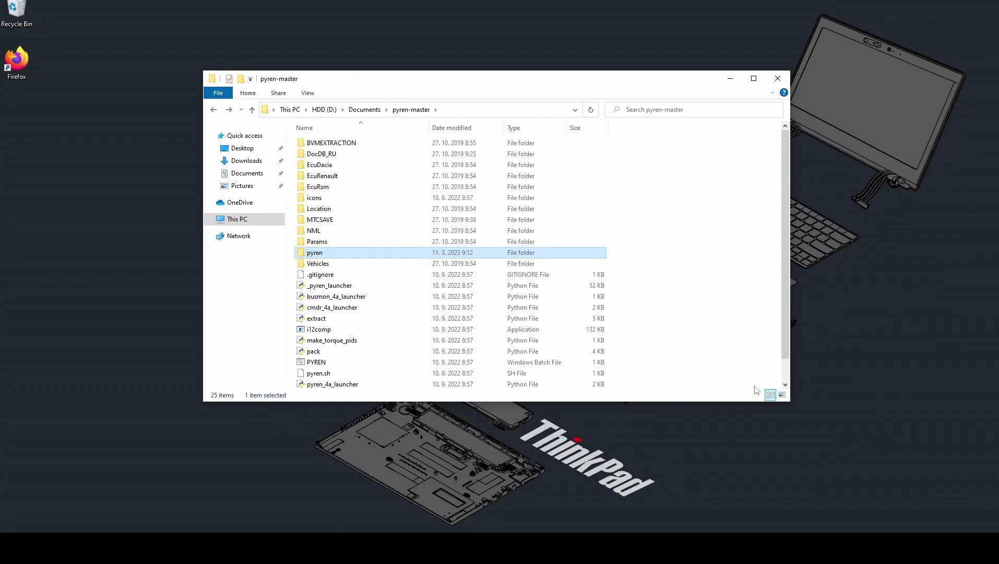
left_click_drag(790, 401, 861, 462)
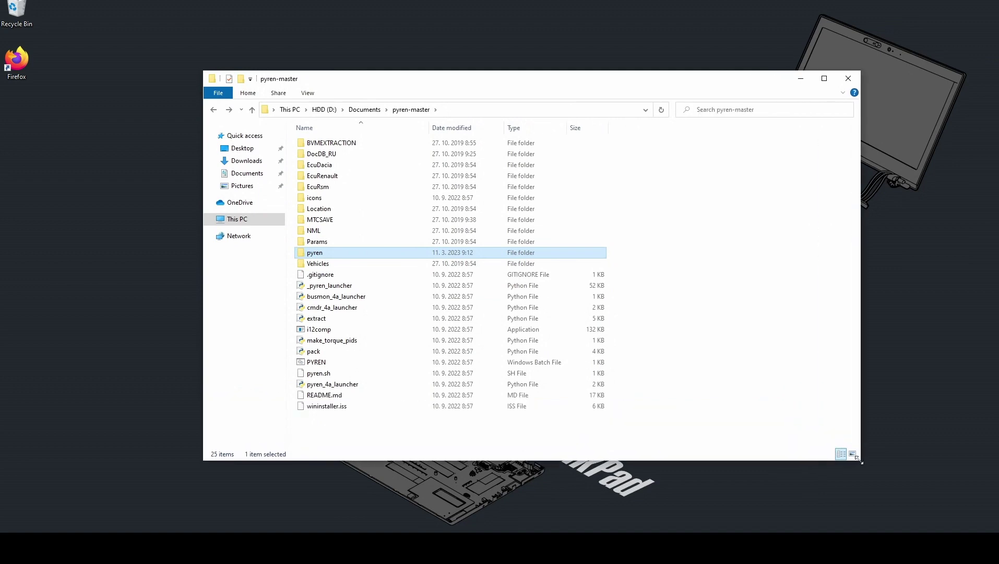
left_click(786, 372)
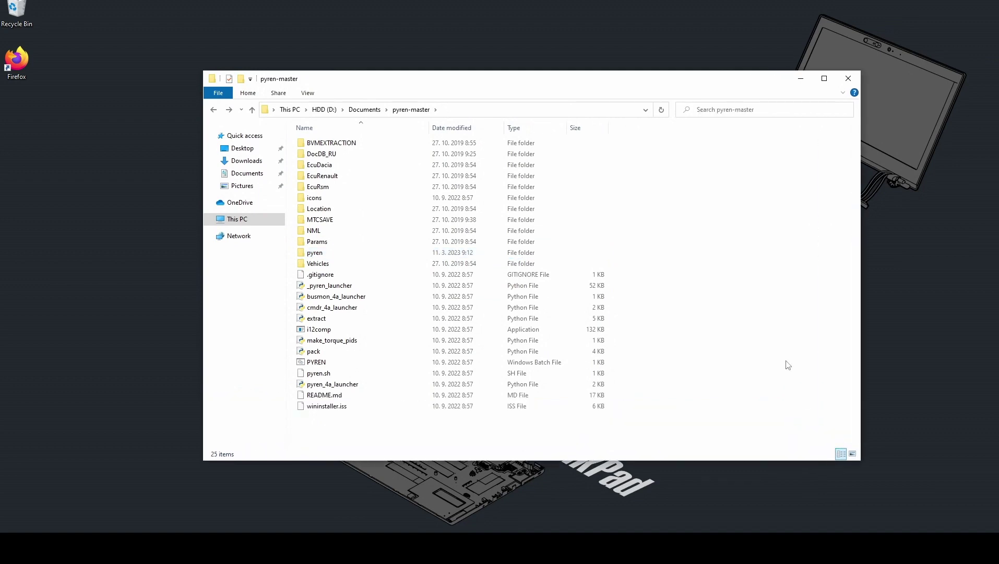
left_click(374, 288)
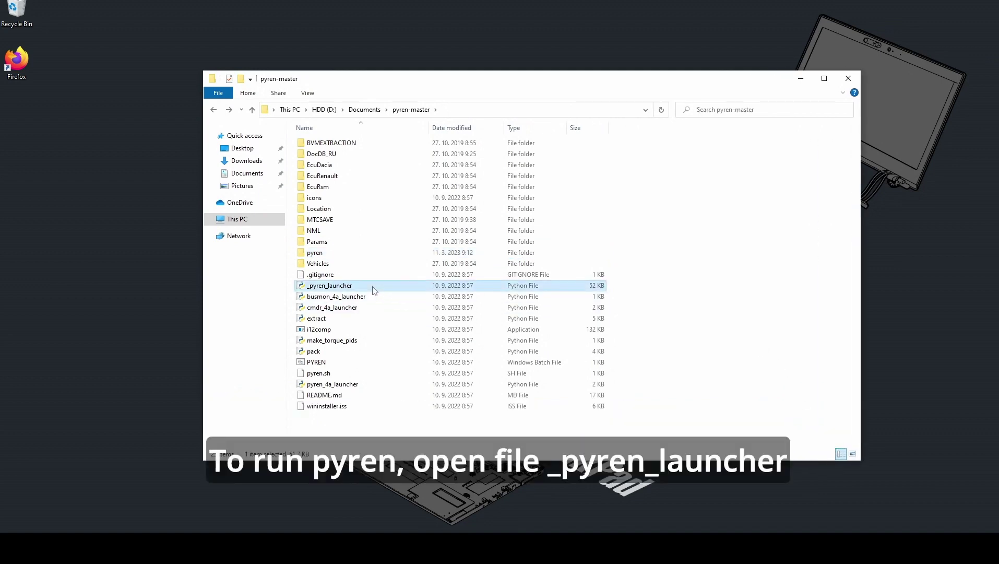
double_click(415, 288)
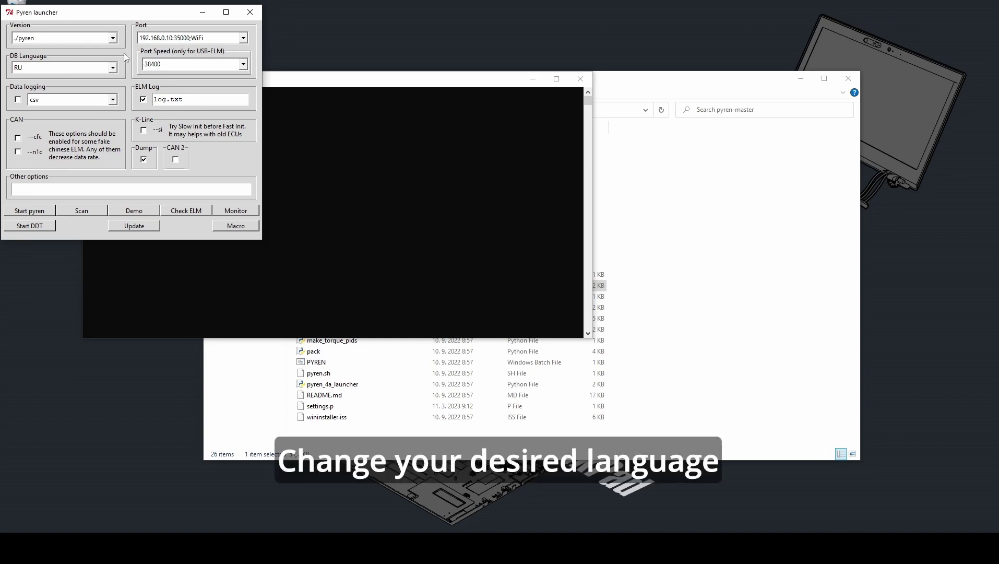
Step: Set the database language to GB in the Pyren launcher and start demo mode
left_click(113, 68)
scroll(110, 92, "up", 5)
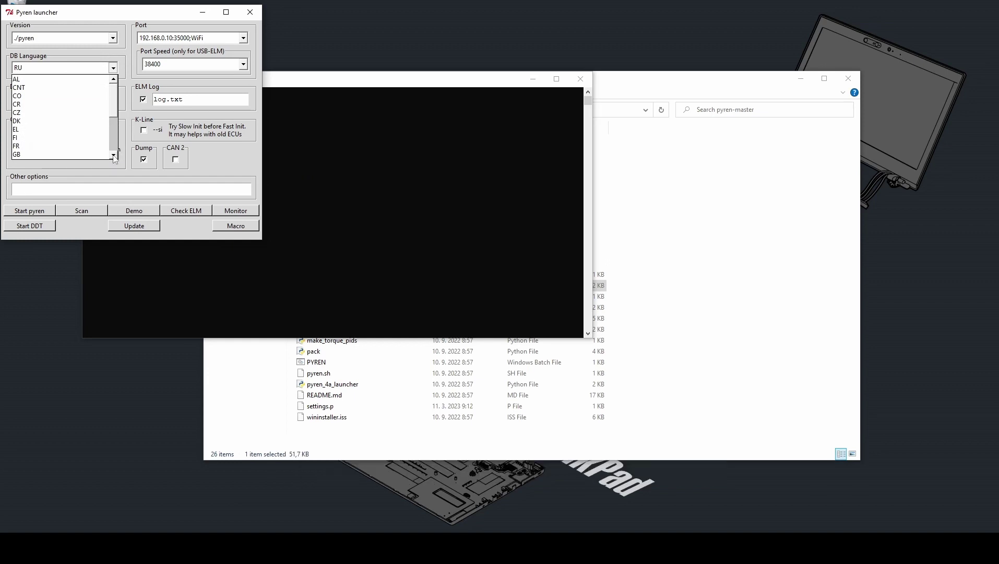
left_click(24, 154)
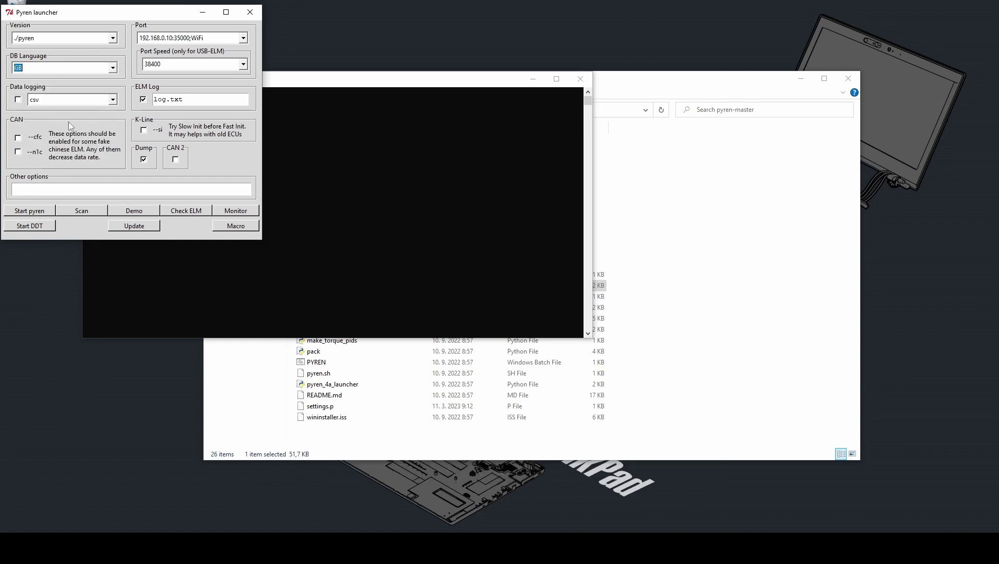
left_click(134, 211)
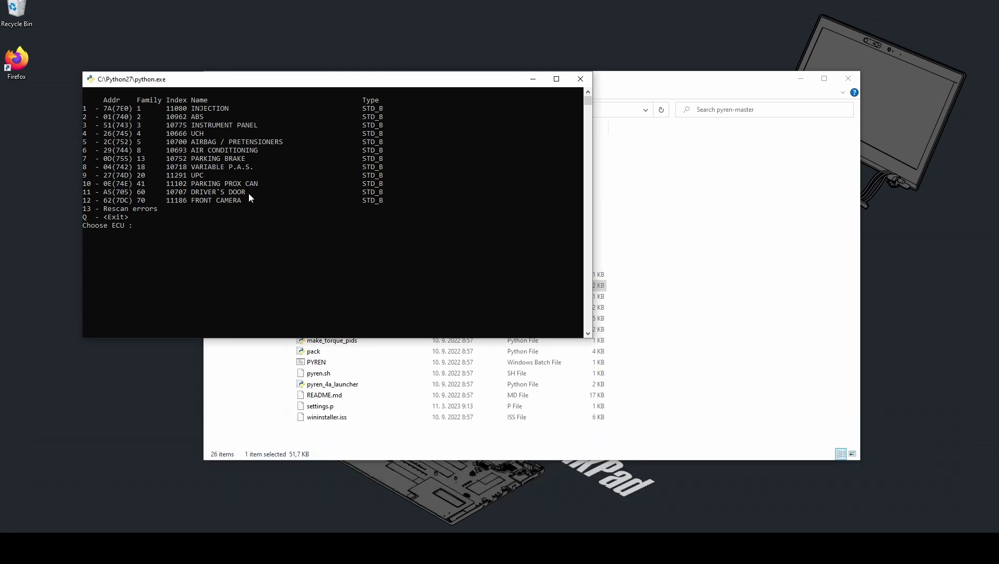
Step: Choose the PARKING BRAKE ECU and view its System state screen, returning to the ECU's function list
type("7")
key("Return")
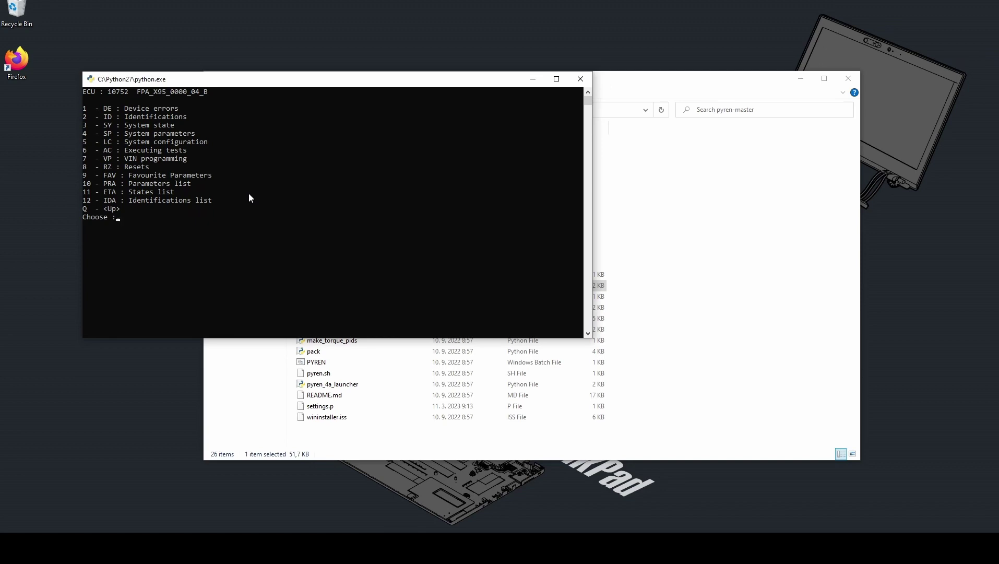
type("3")
key("Return")
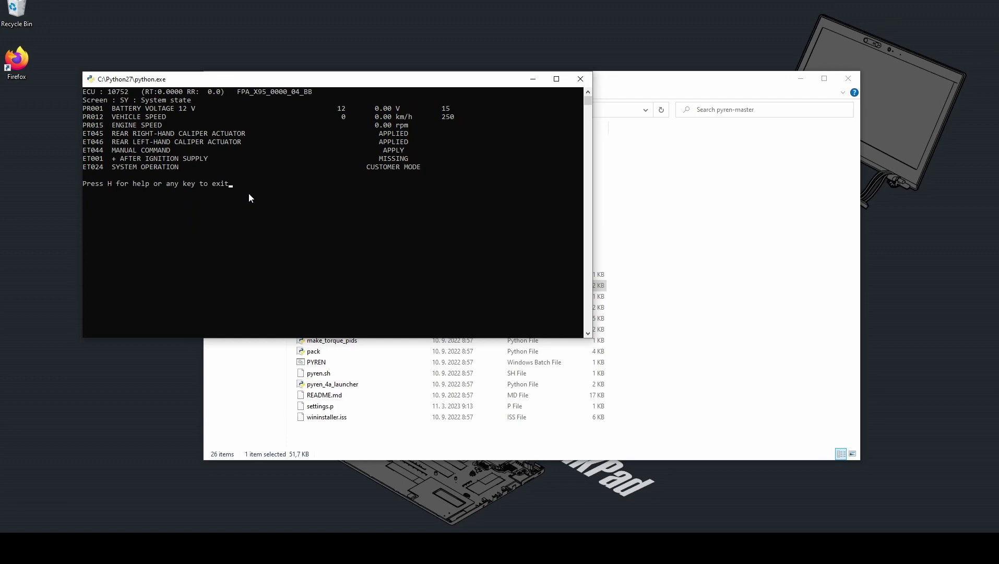
key("Return")
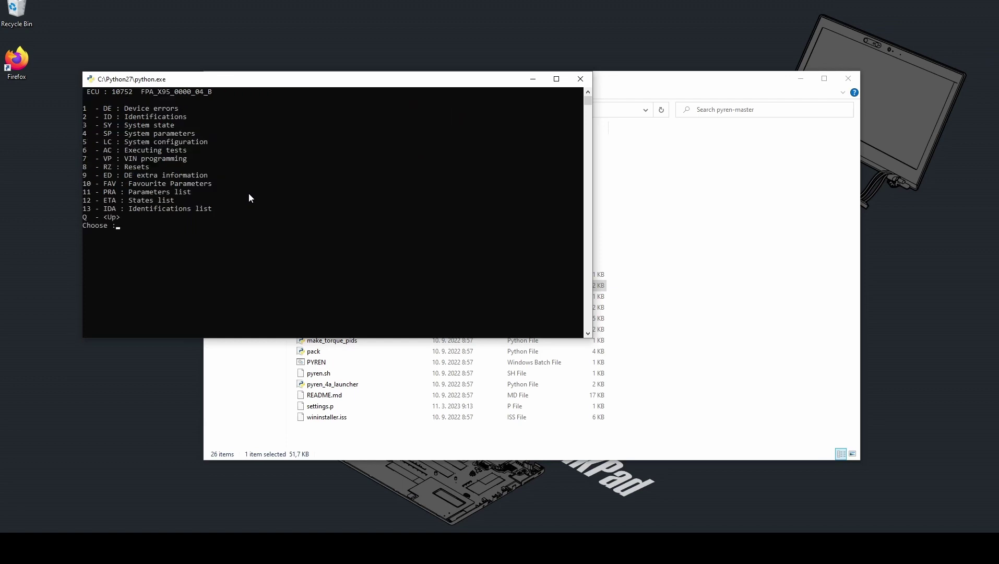
Step: View the PARKING screen under System parameters > PARKING BRAKE, and leave the readings
type("4")
key("Return")
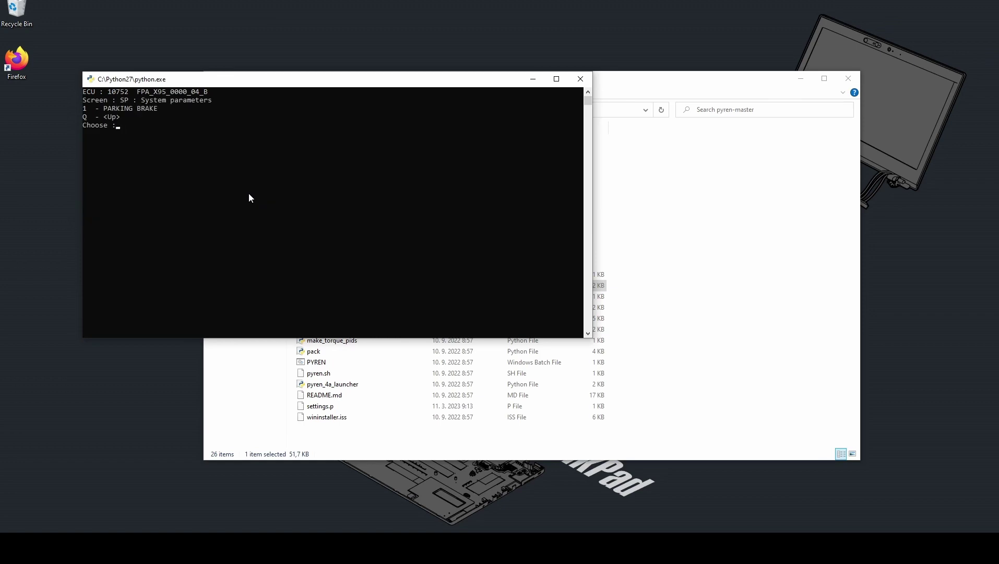
type("1")
key("Return")
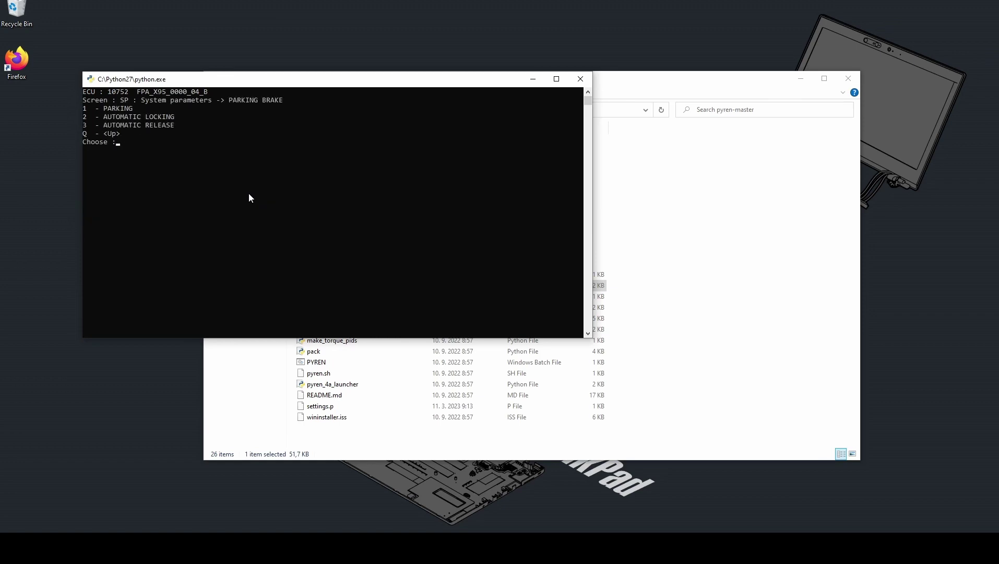
type("1")
key("Return")
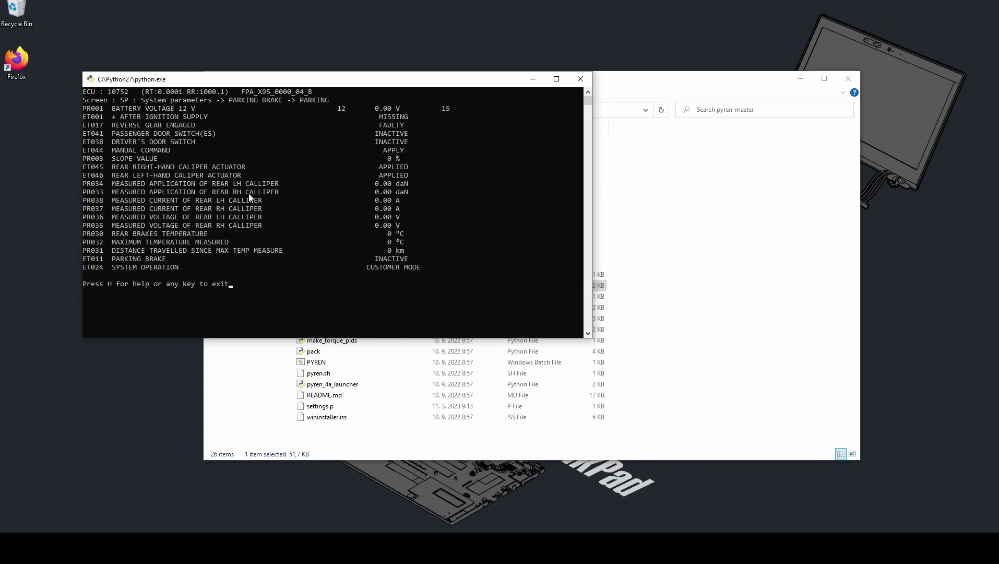
key("Return")
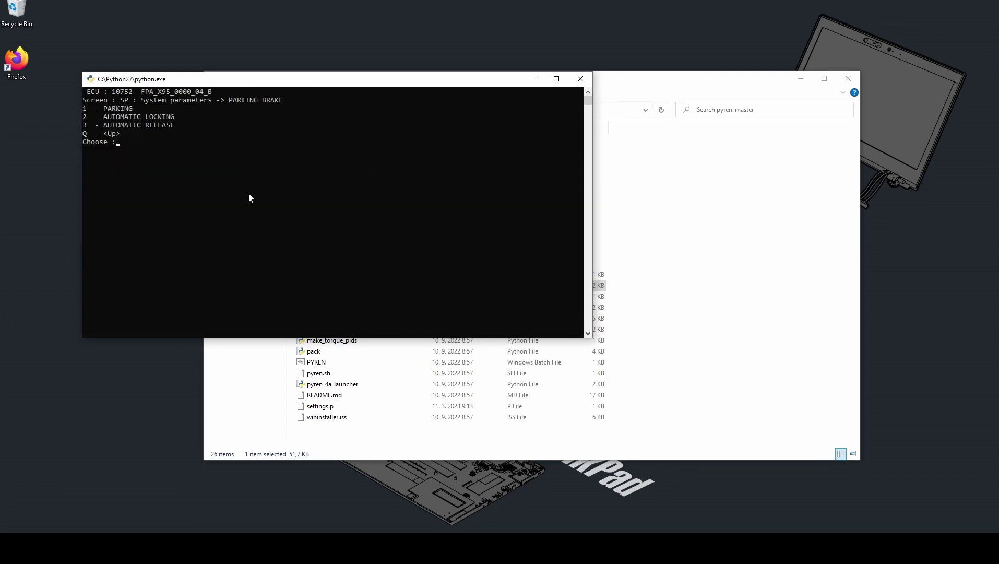
Step: Go back up through the parking brake screens to the ECU list and exit PyRen
type("q")
key("Return")
type("q")
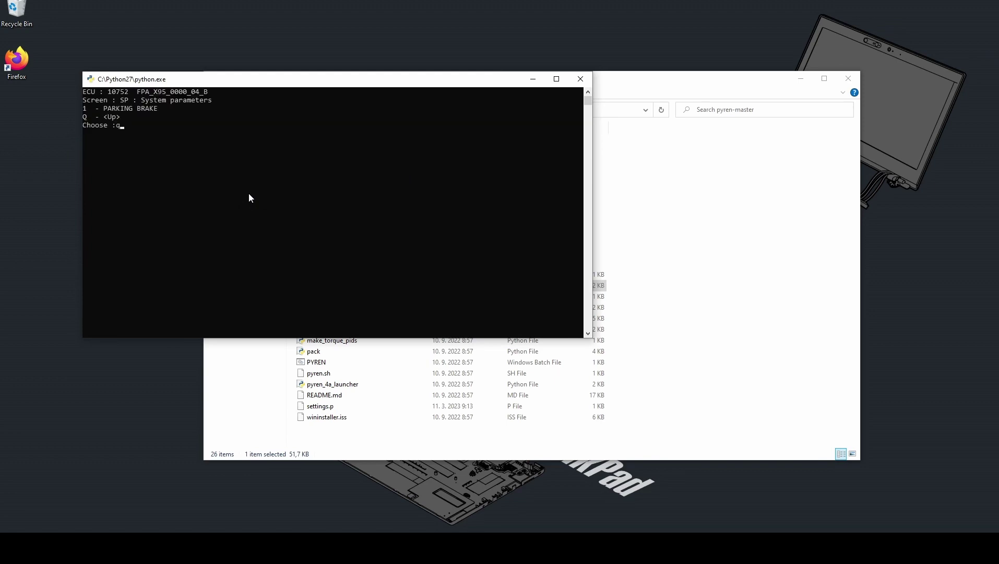
key("Return")
type("q")
key("Return")
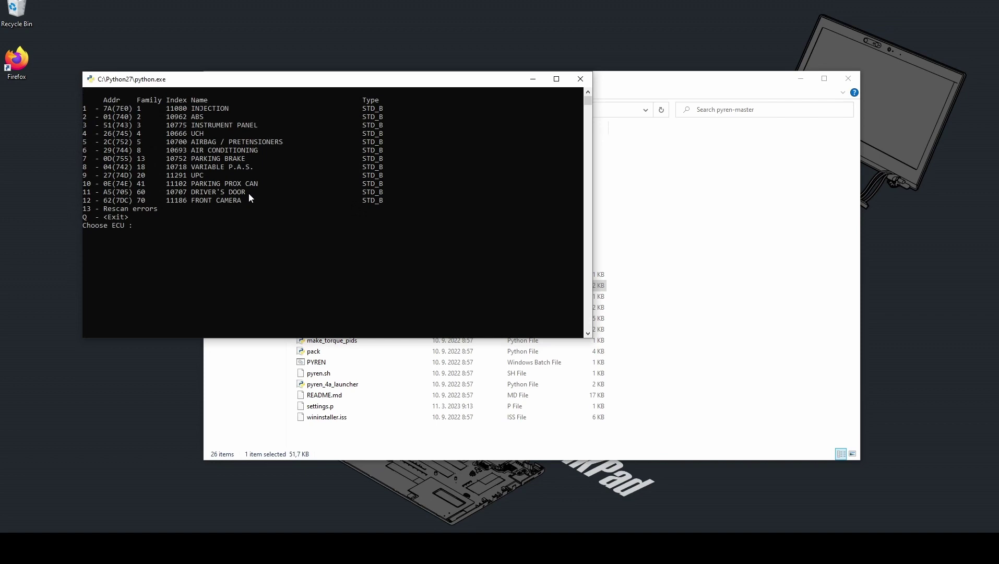
type("q")
key("Return")
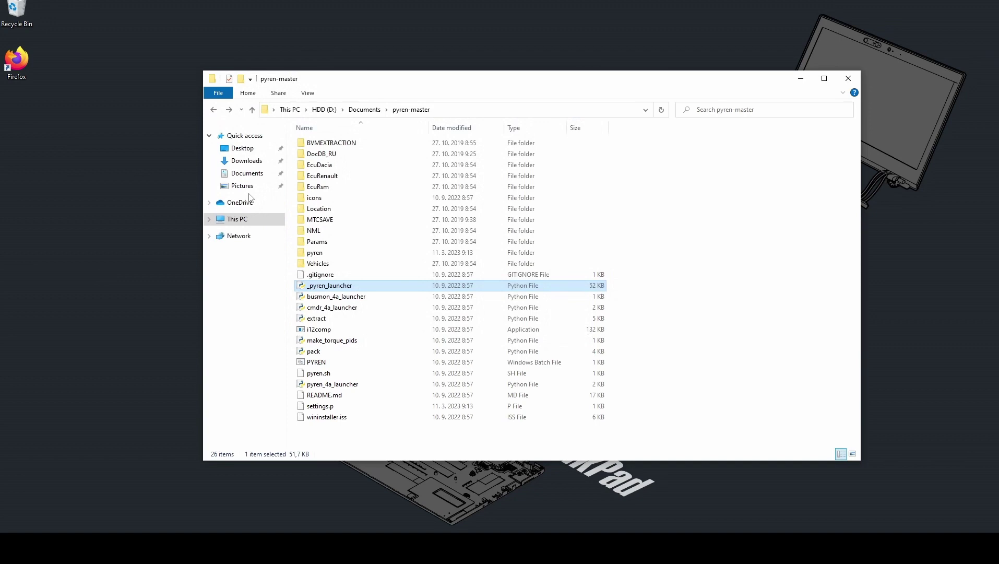